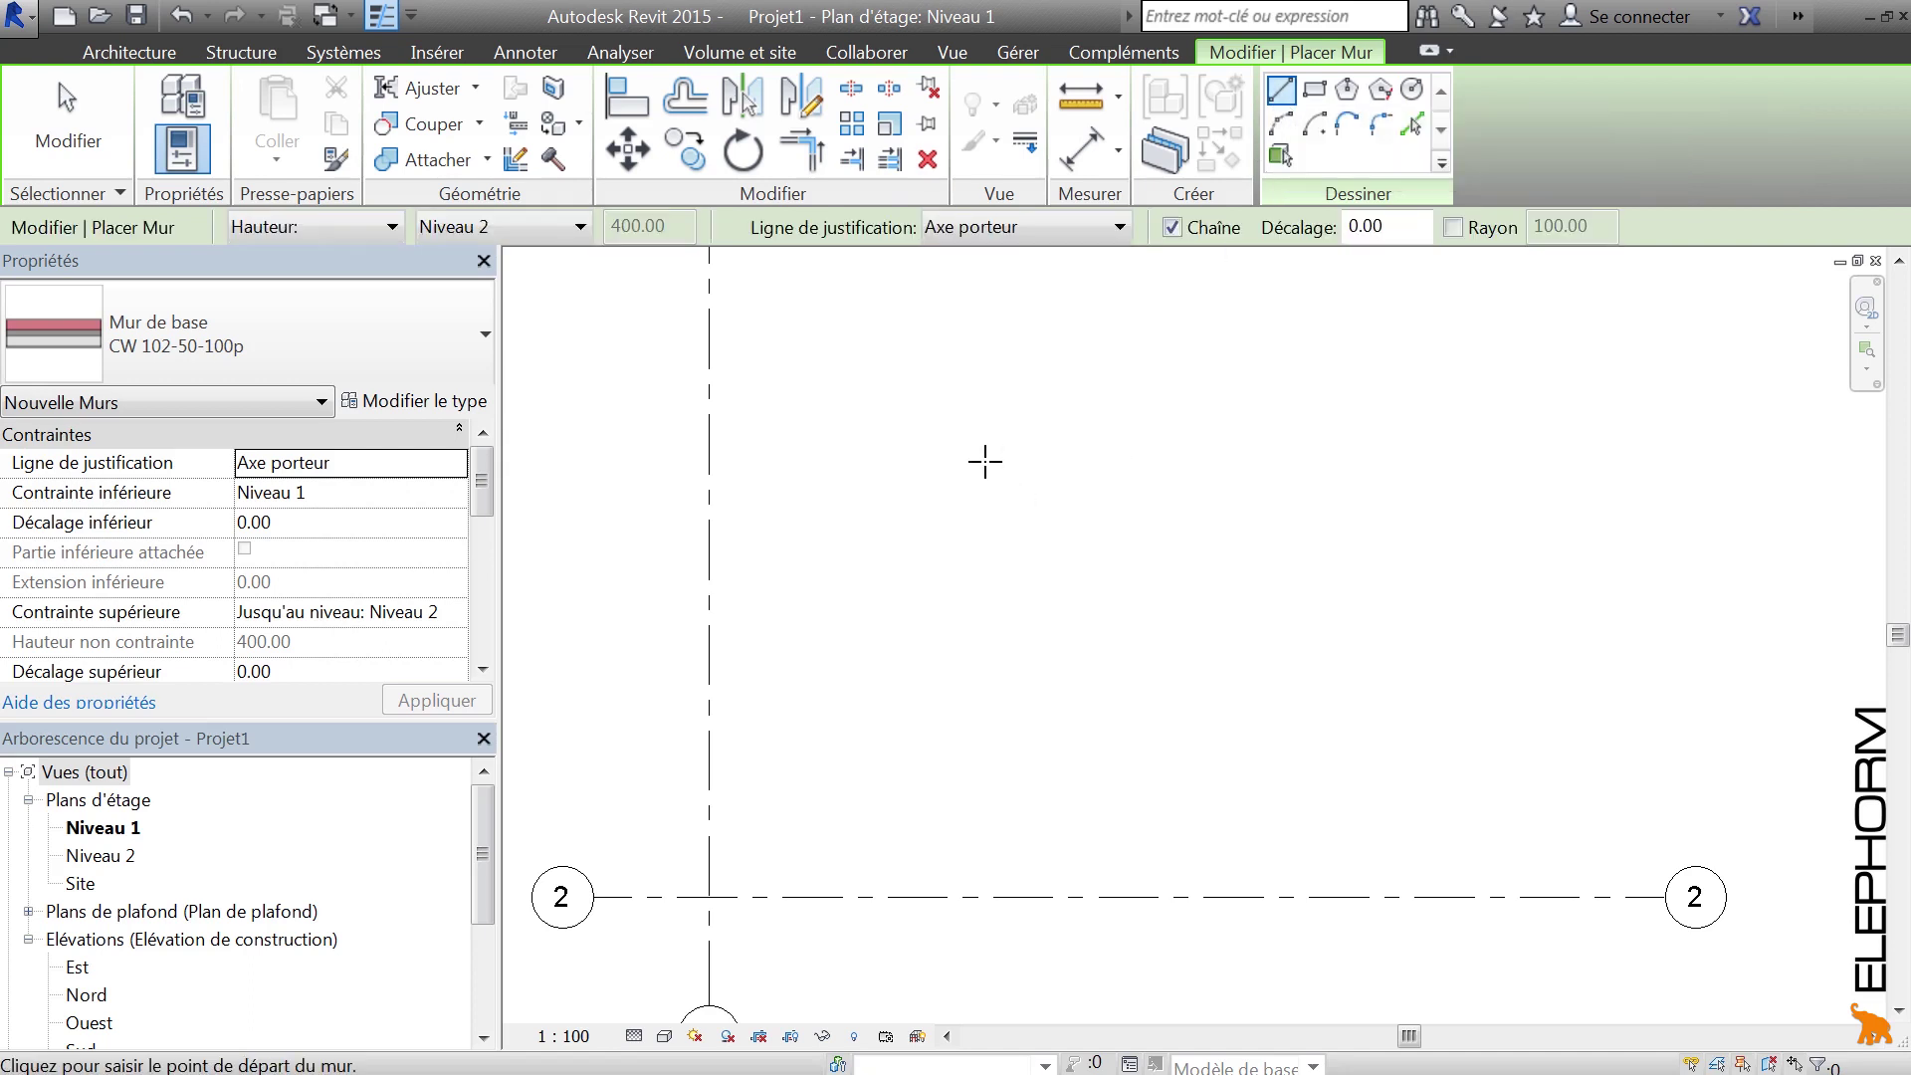
Step: Draw a straight horizontal CW 102-50-100p wall above grid 2 with its location line set to Nu fini: Extérieur
click(897, 444)
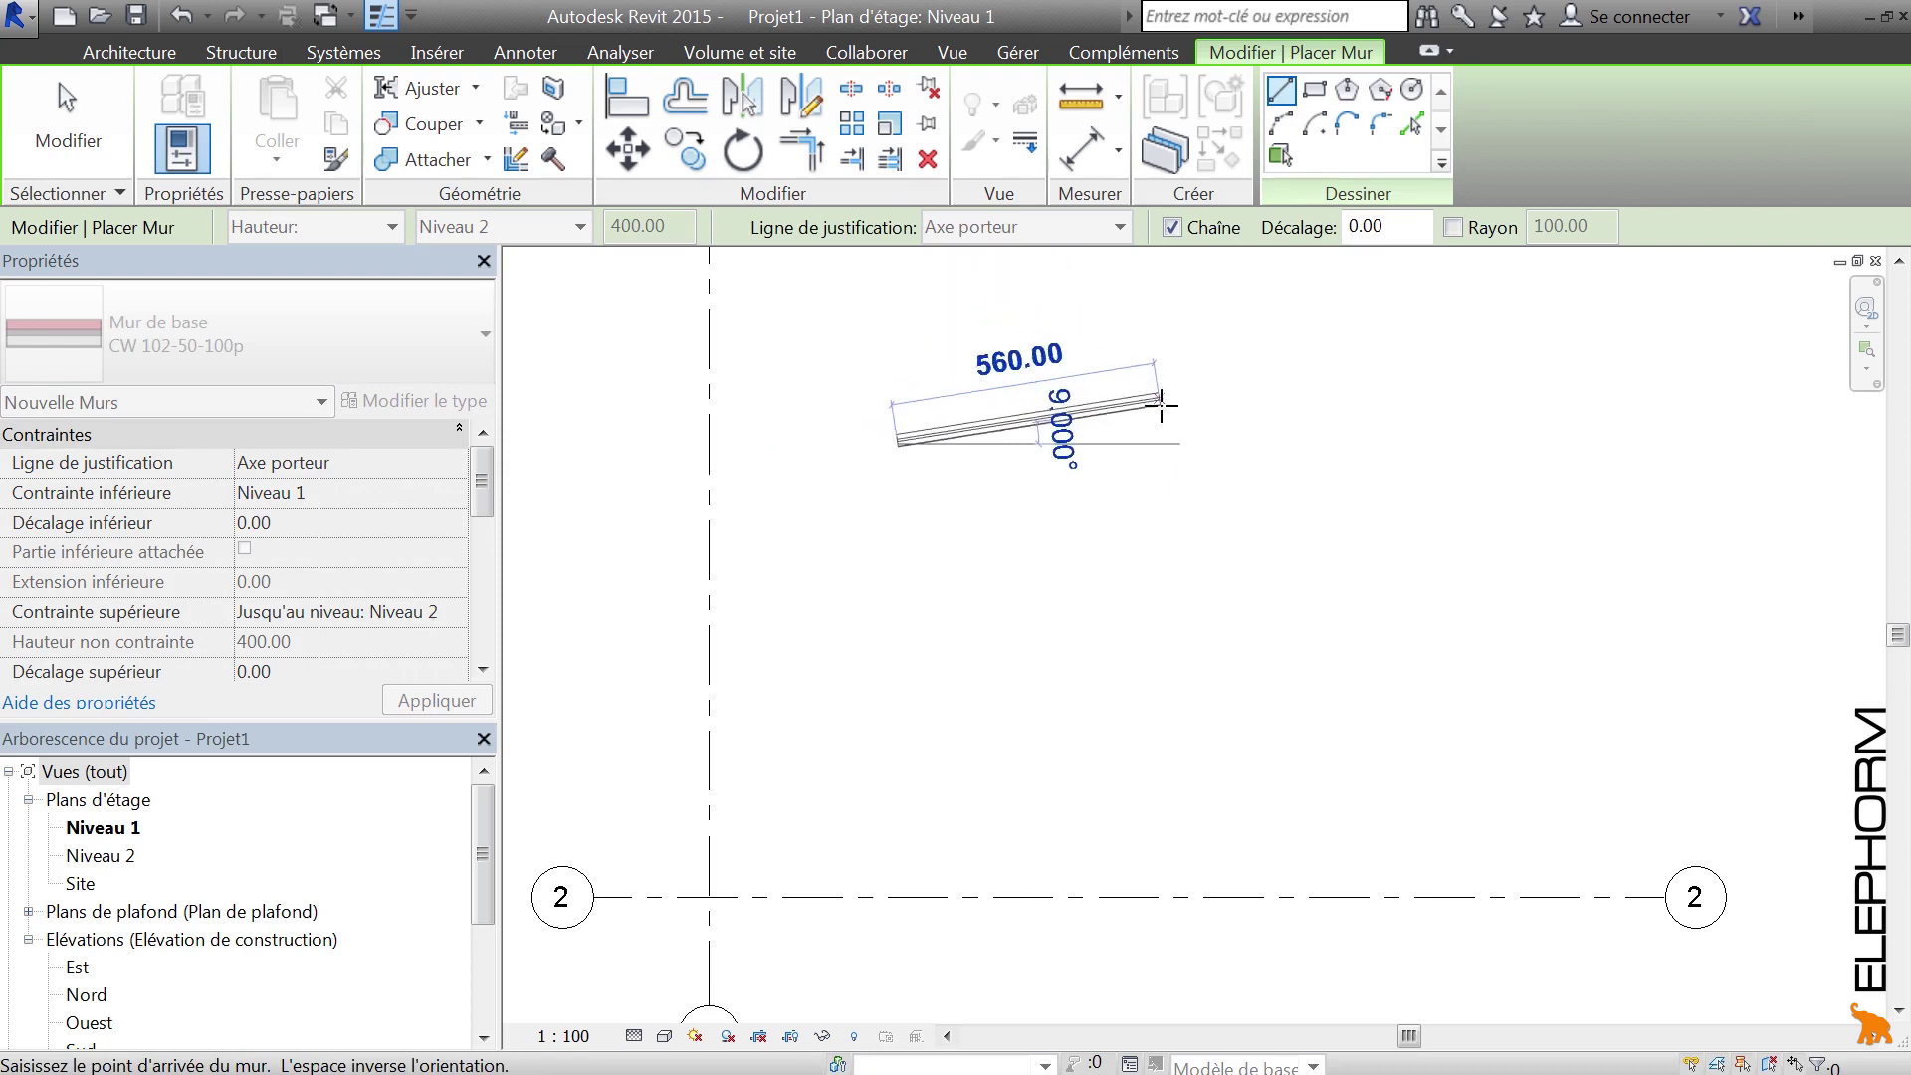
key(Escape)
click(1118, 227)
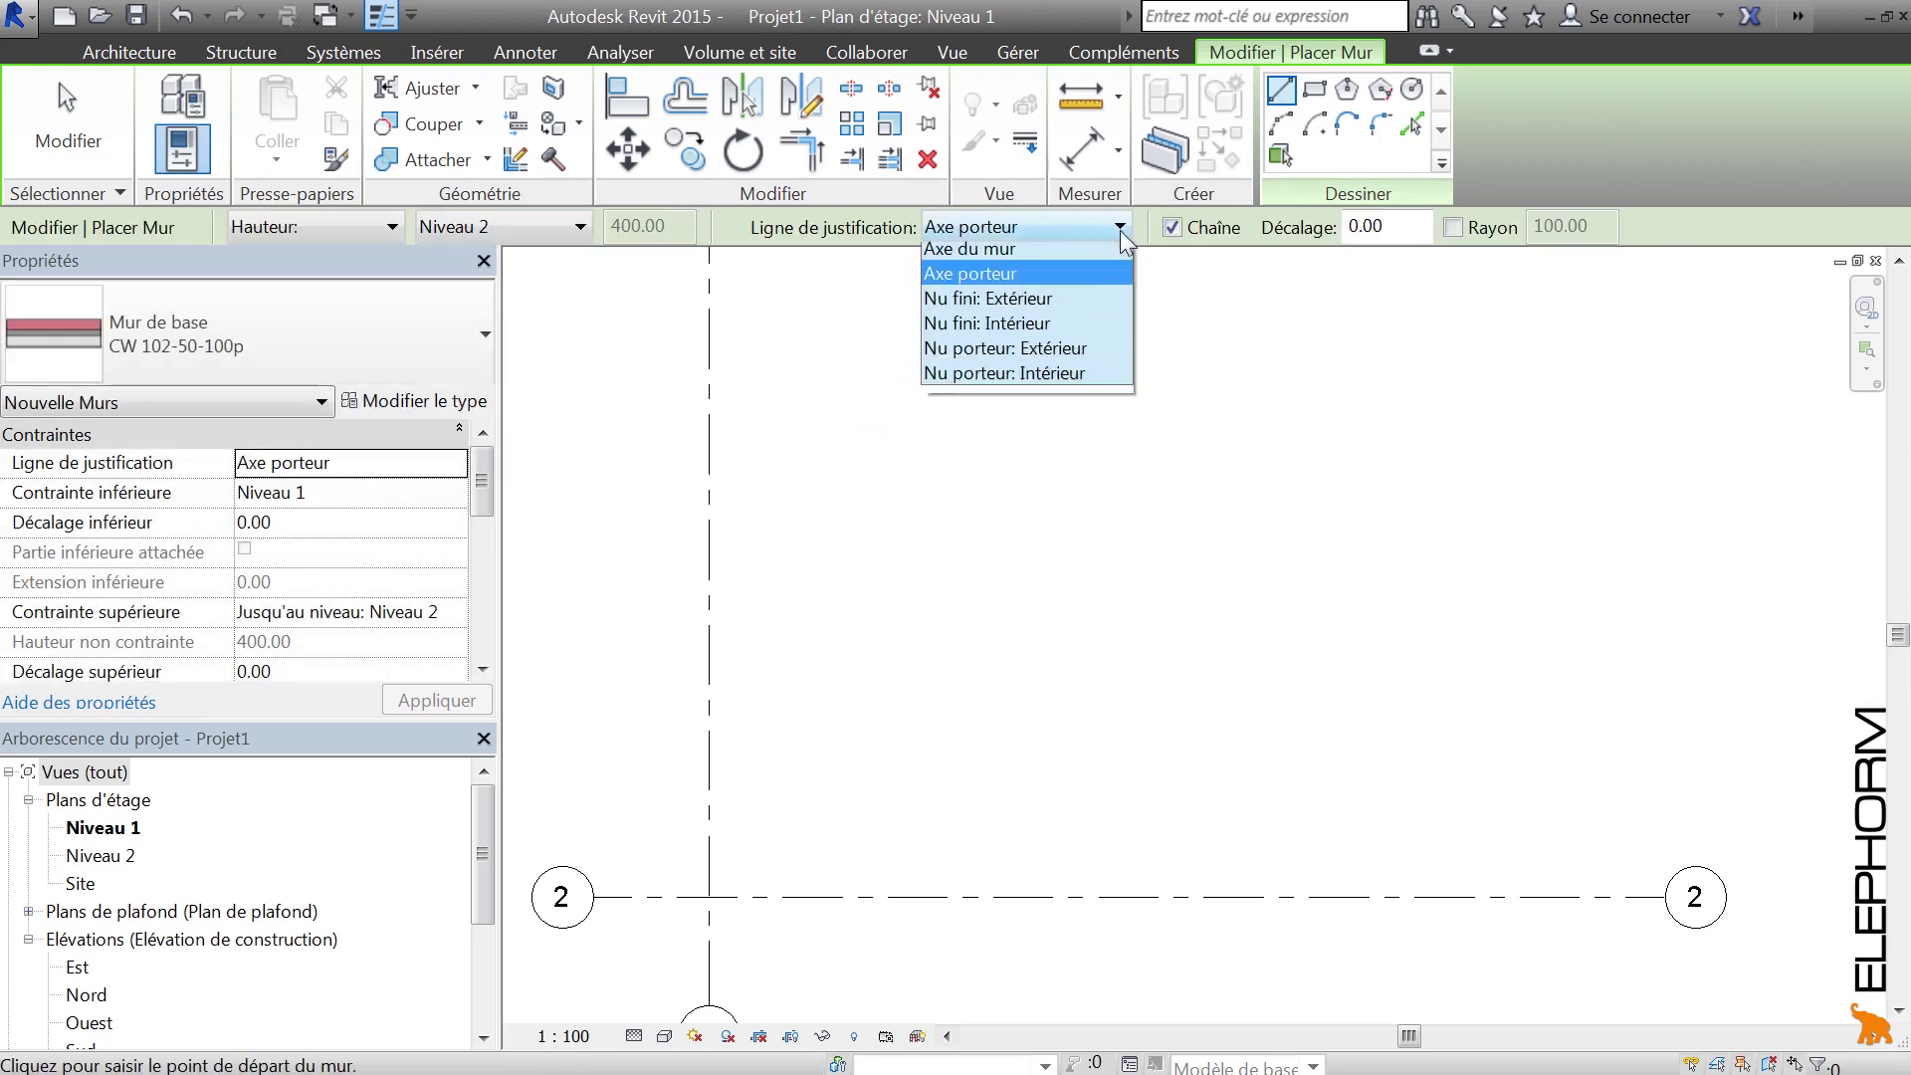
click(1085, 306)
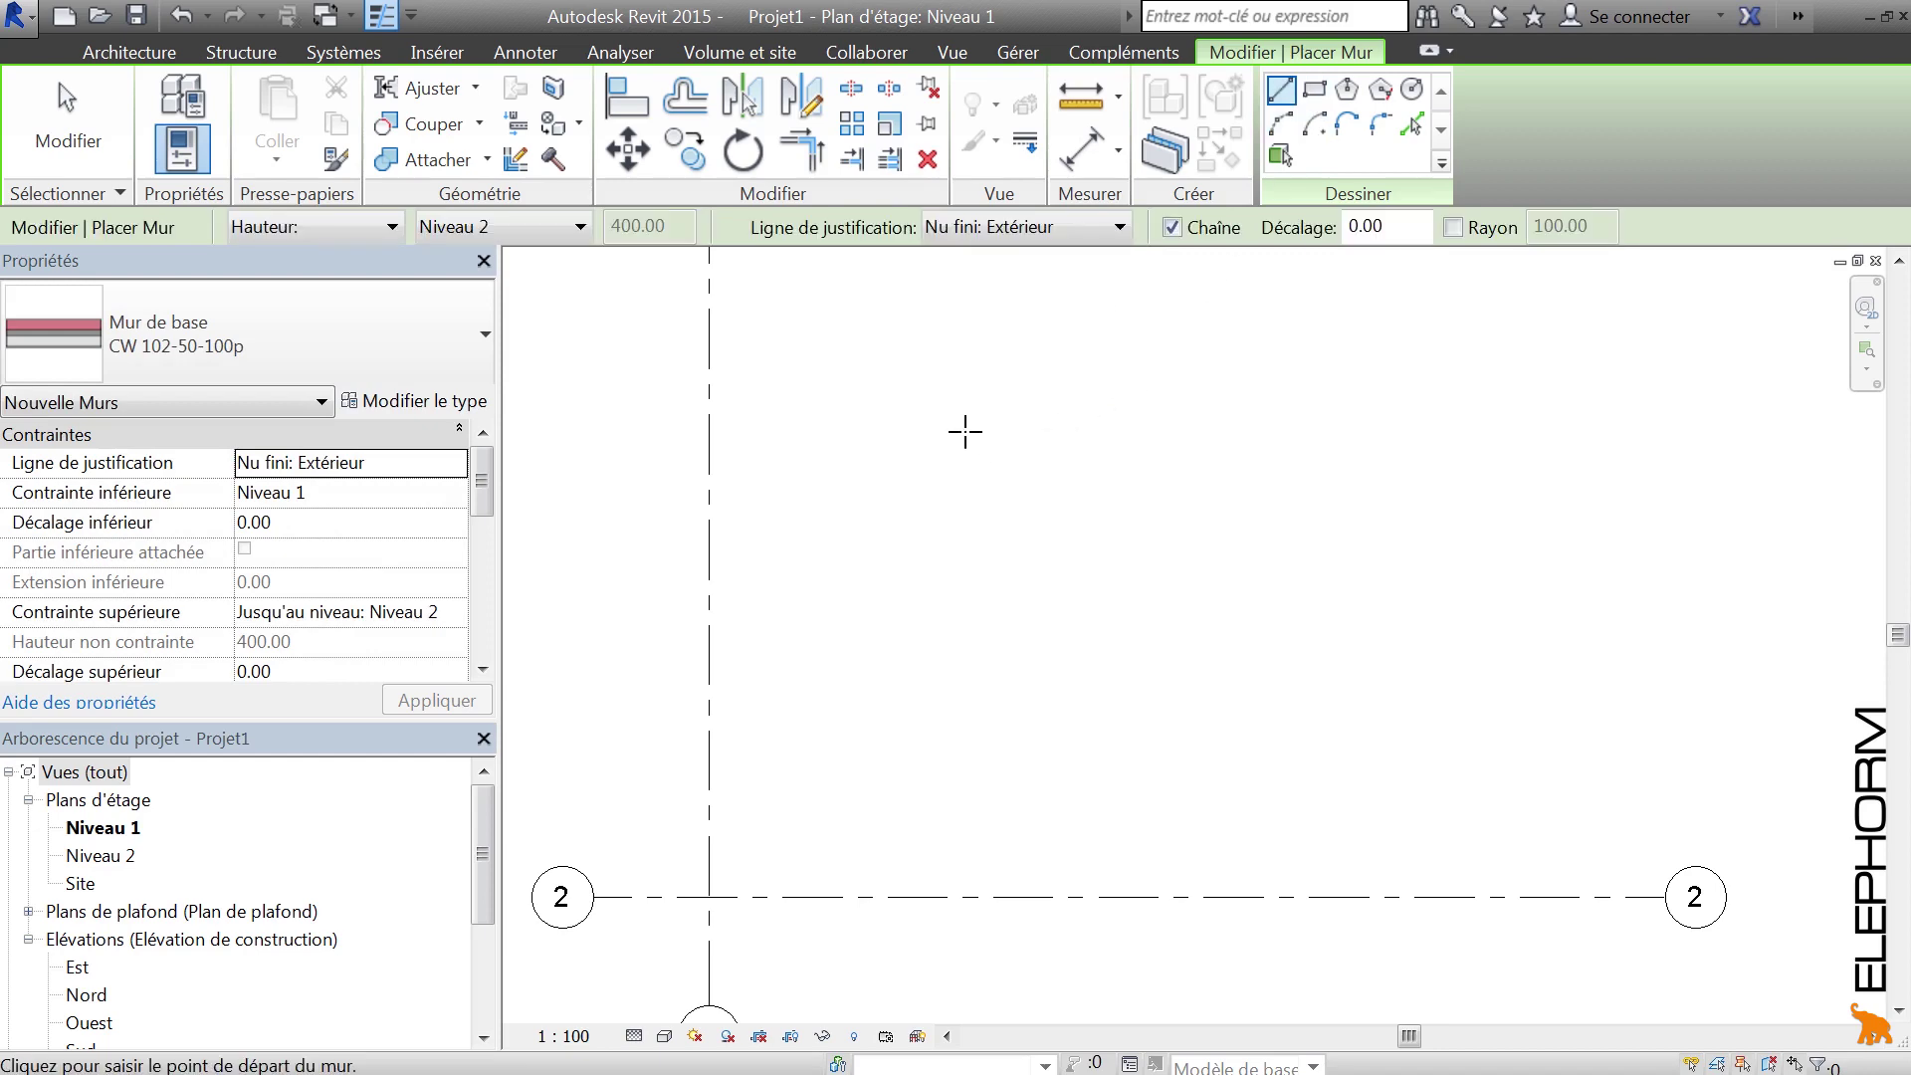
click(936, 413)
click(1184, 413)
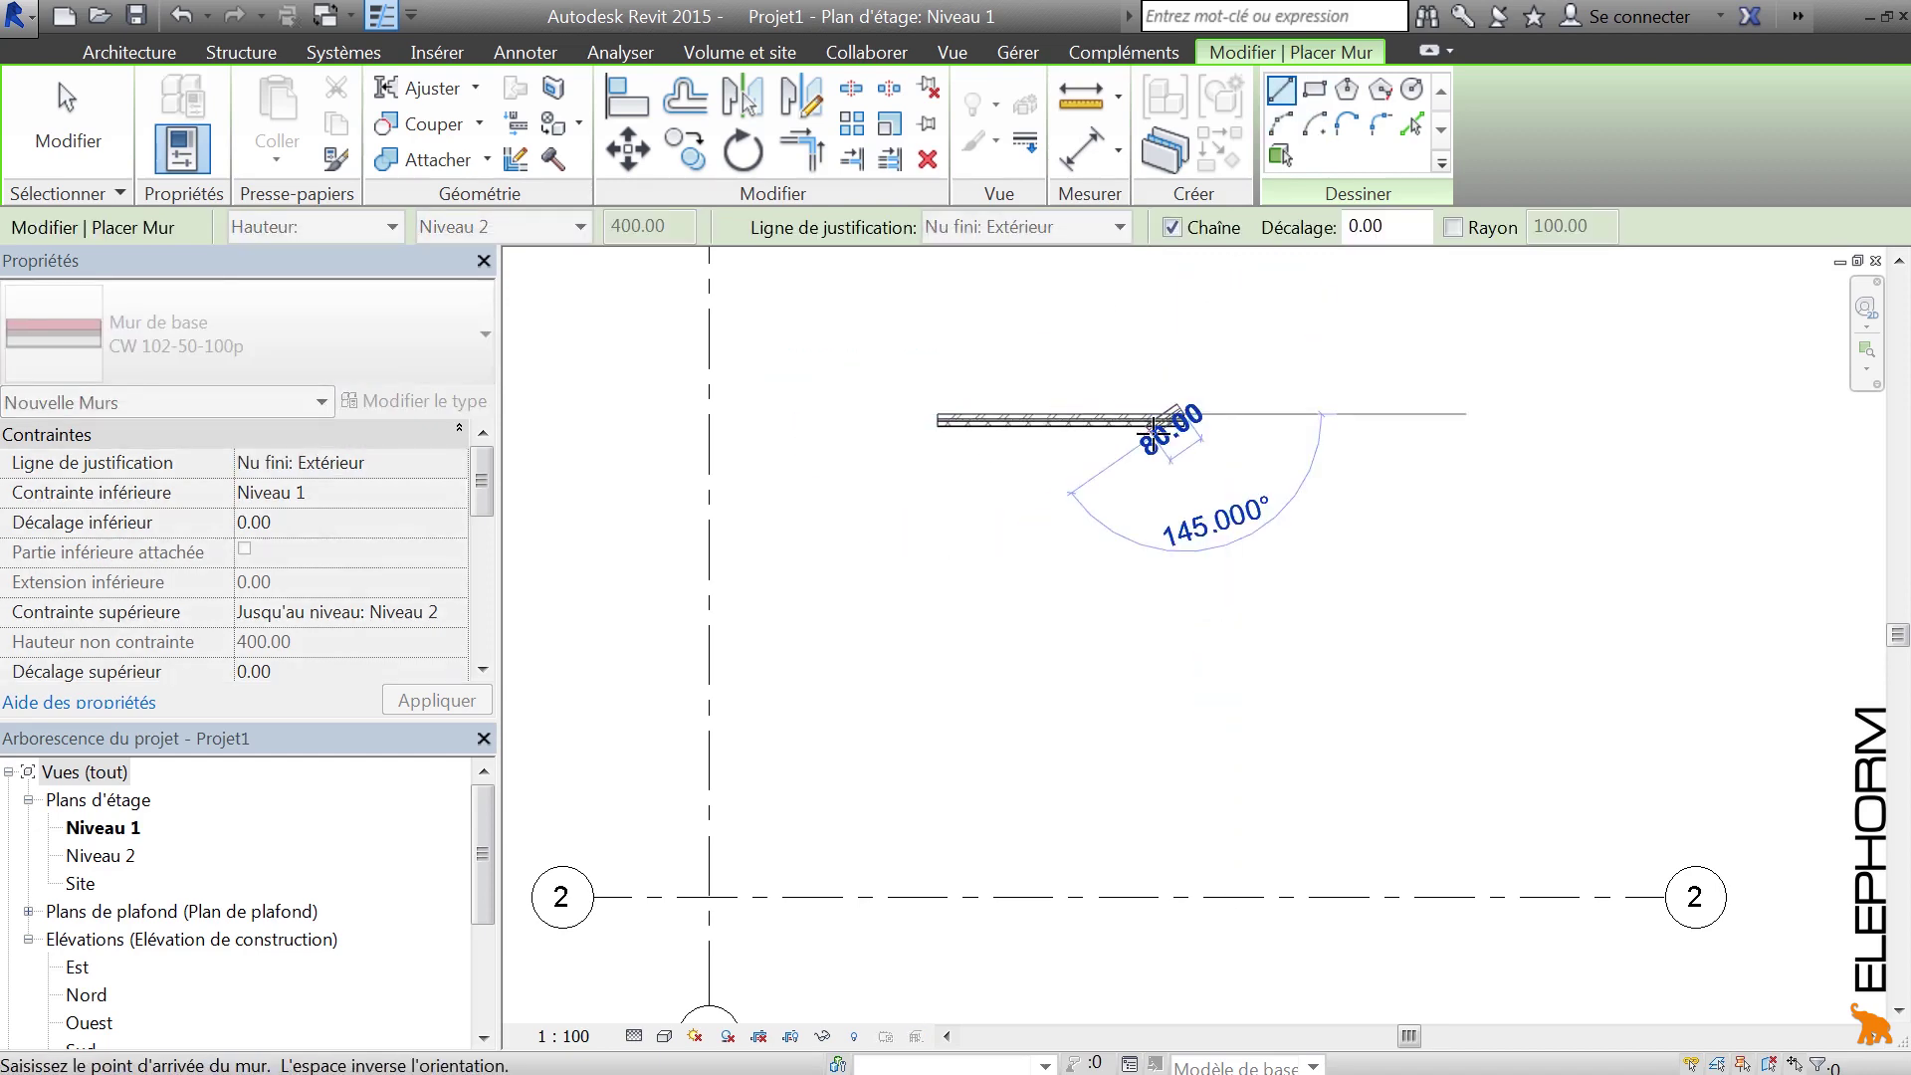
key(Escape)
key(Escape)
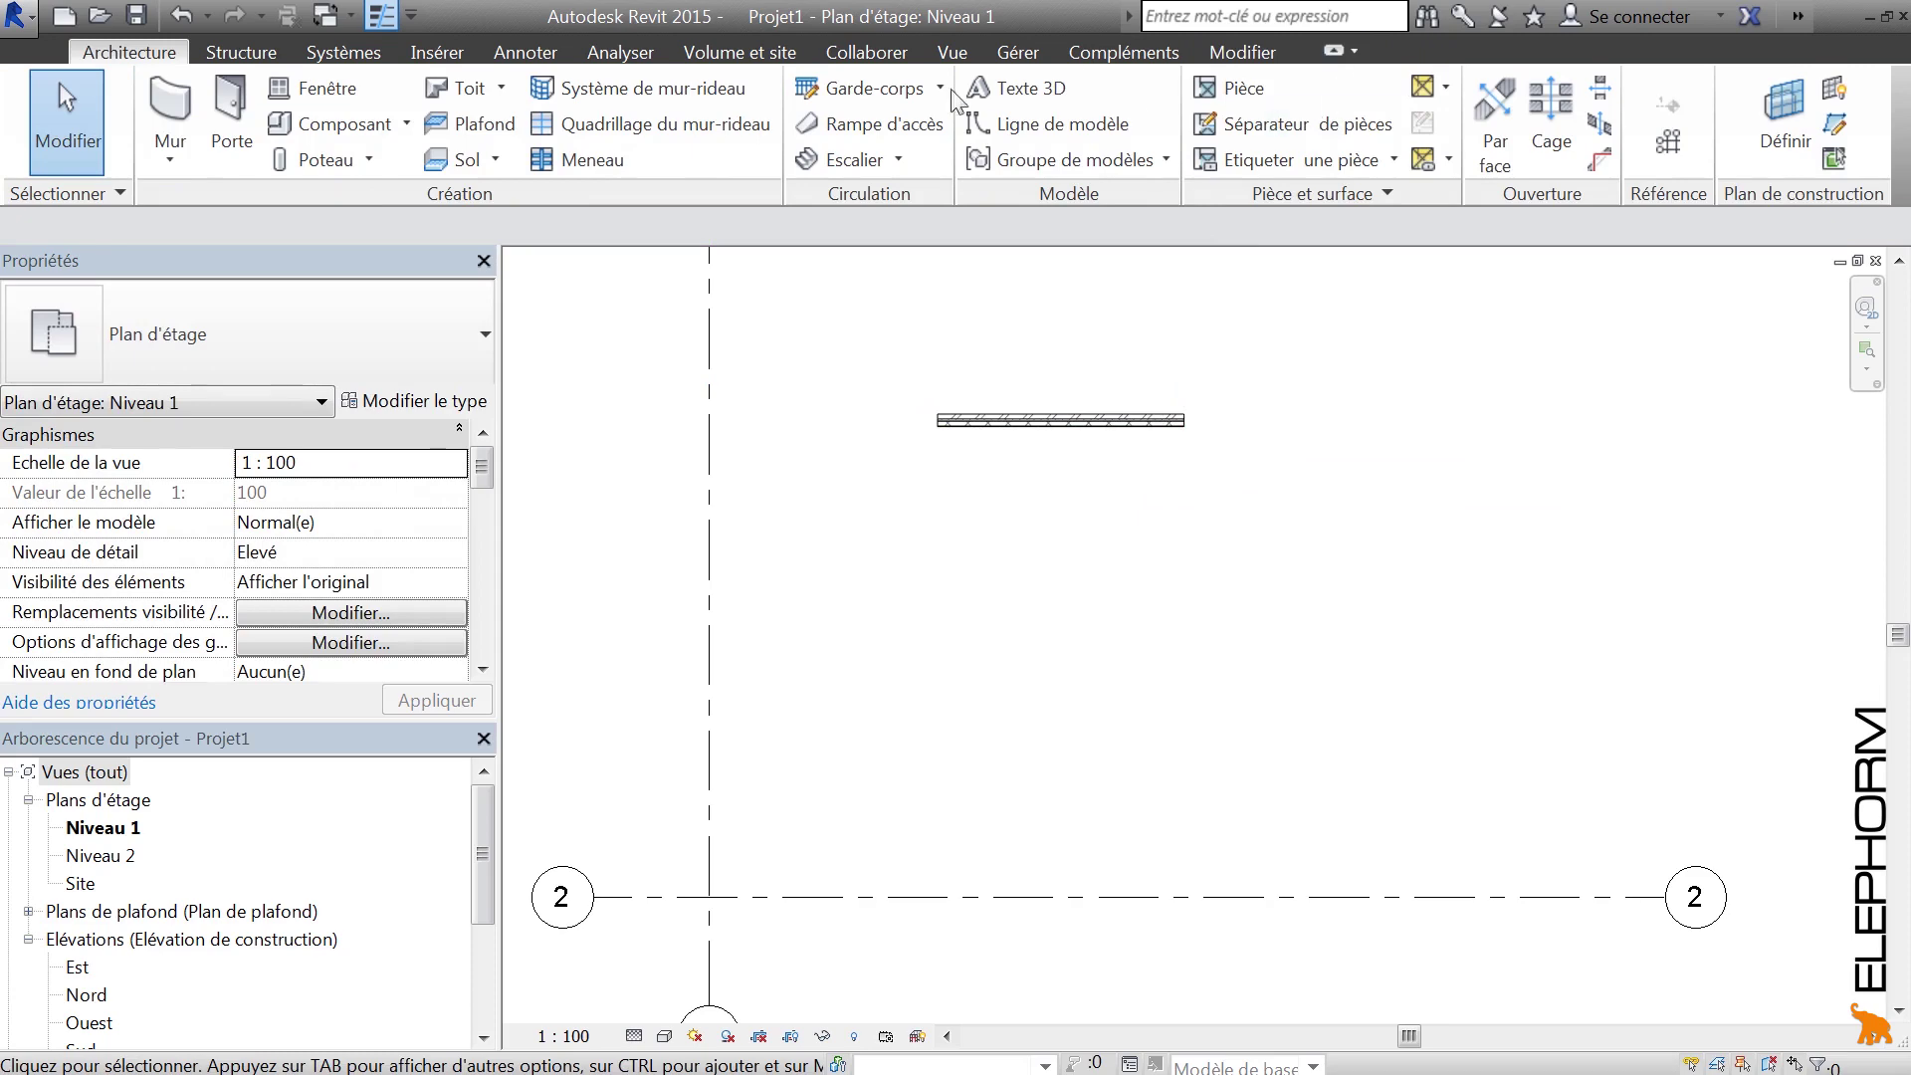
Step: Draw a rectangle of walls below the straight wall, about 394 by 294 between the inner faces
click(170, 115)
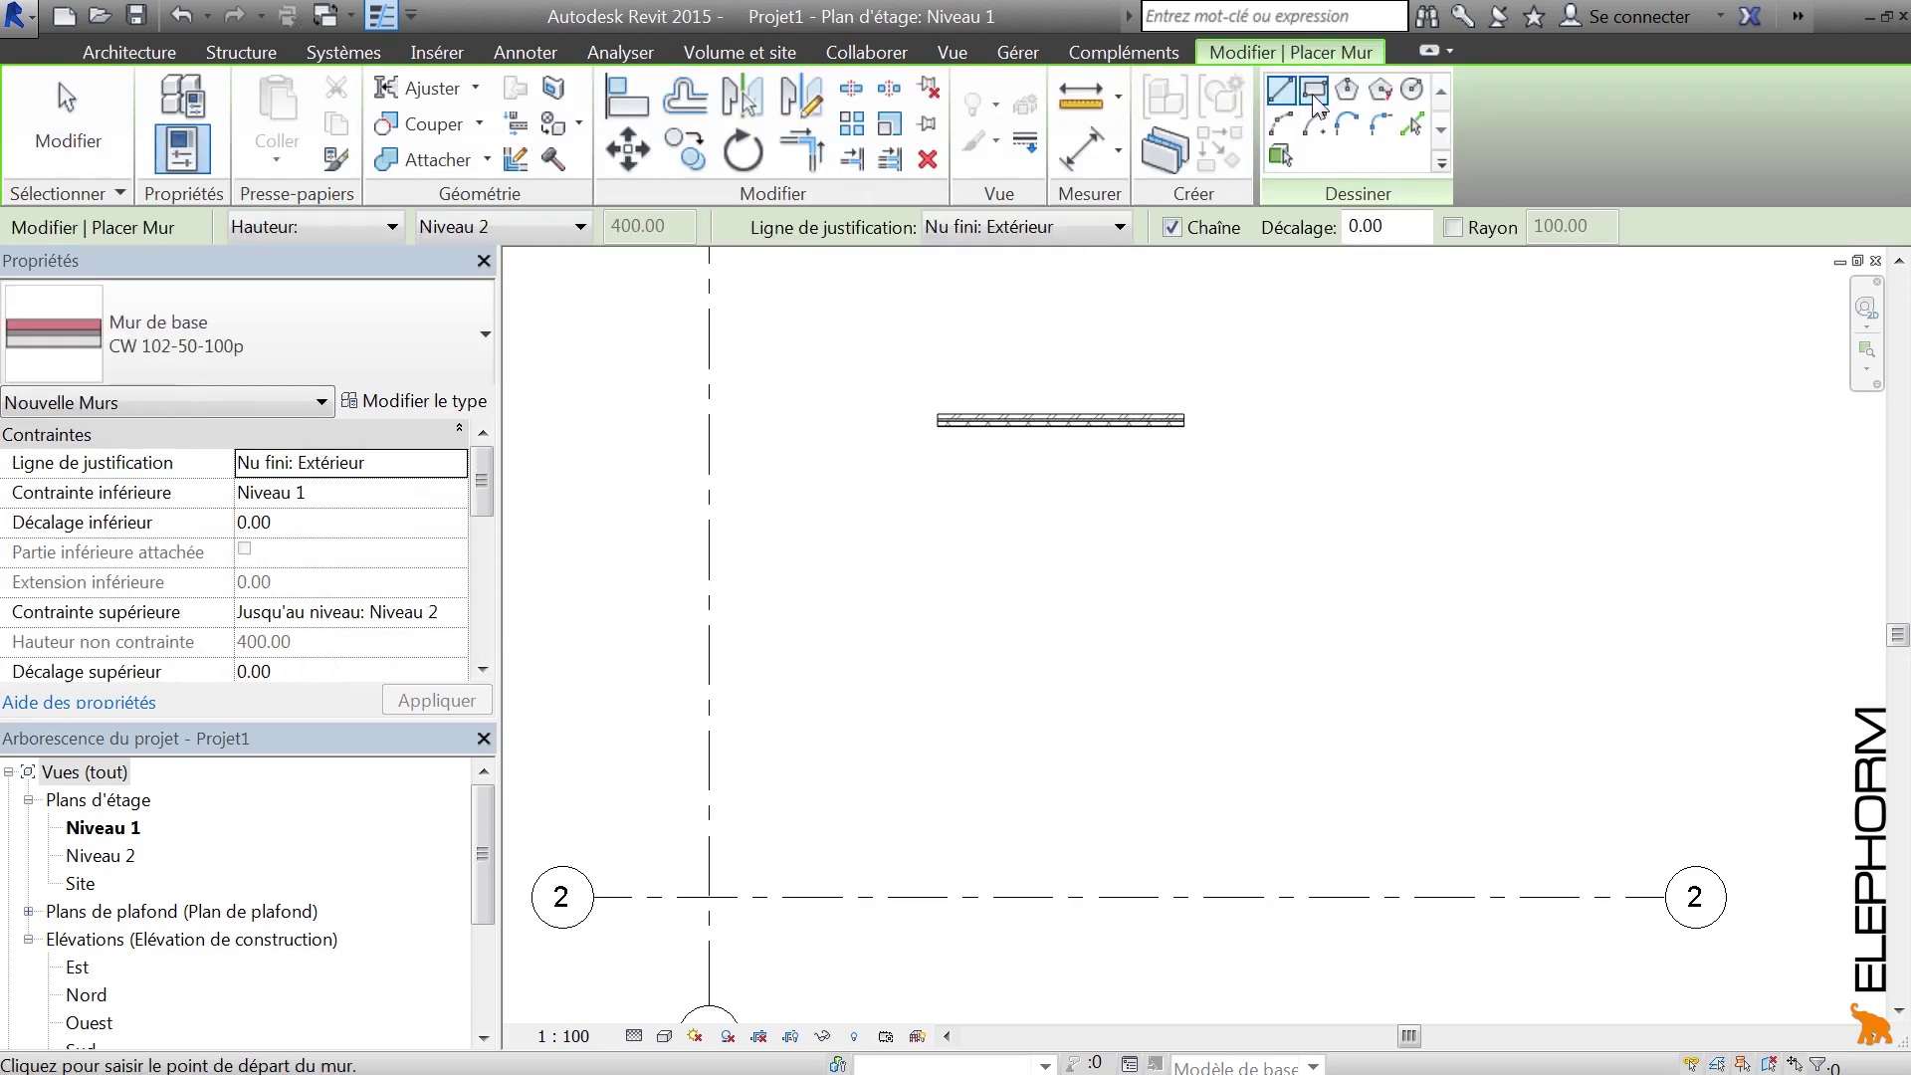
click(1313, 94)
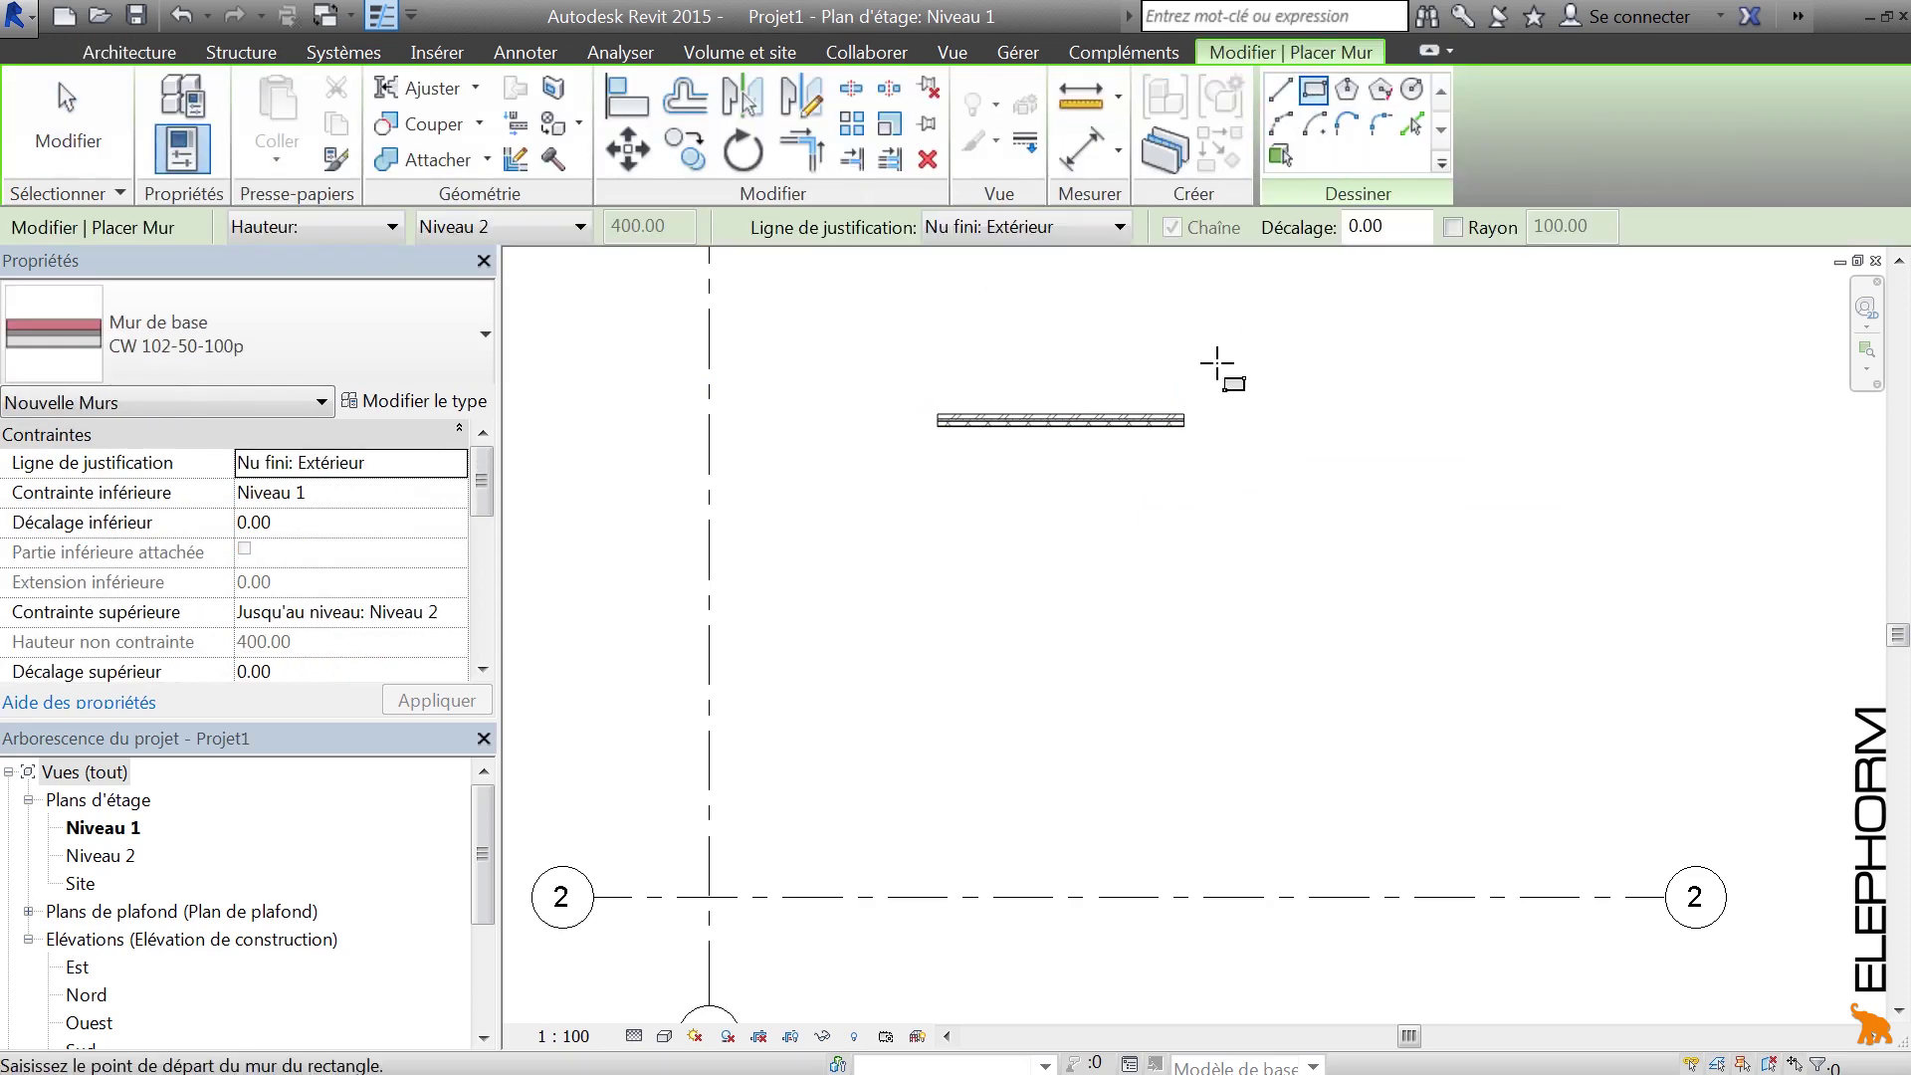
click(988, 481)
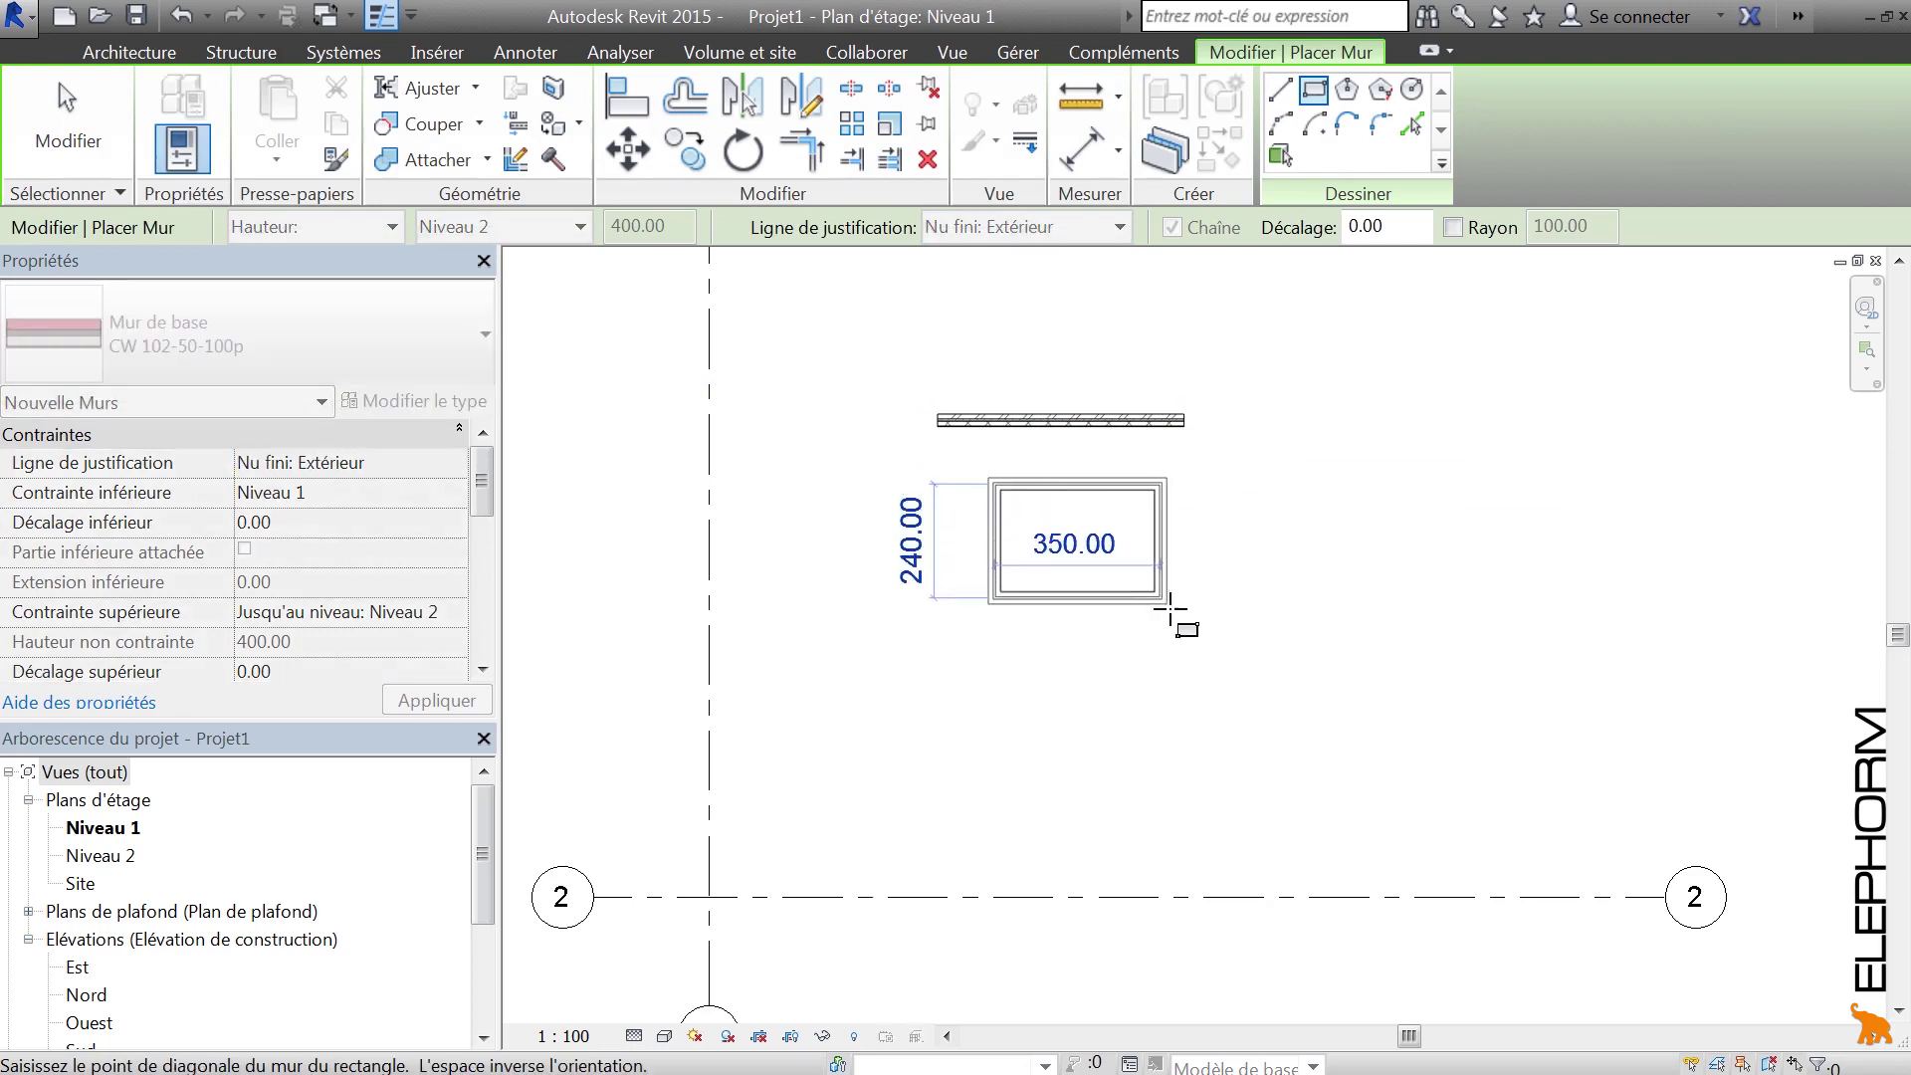
scroll(1184, 627, up, 4)
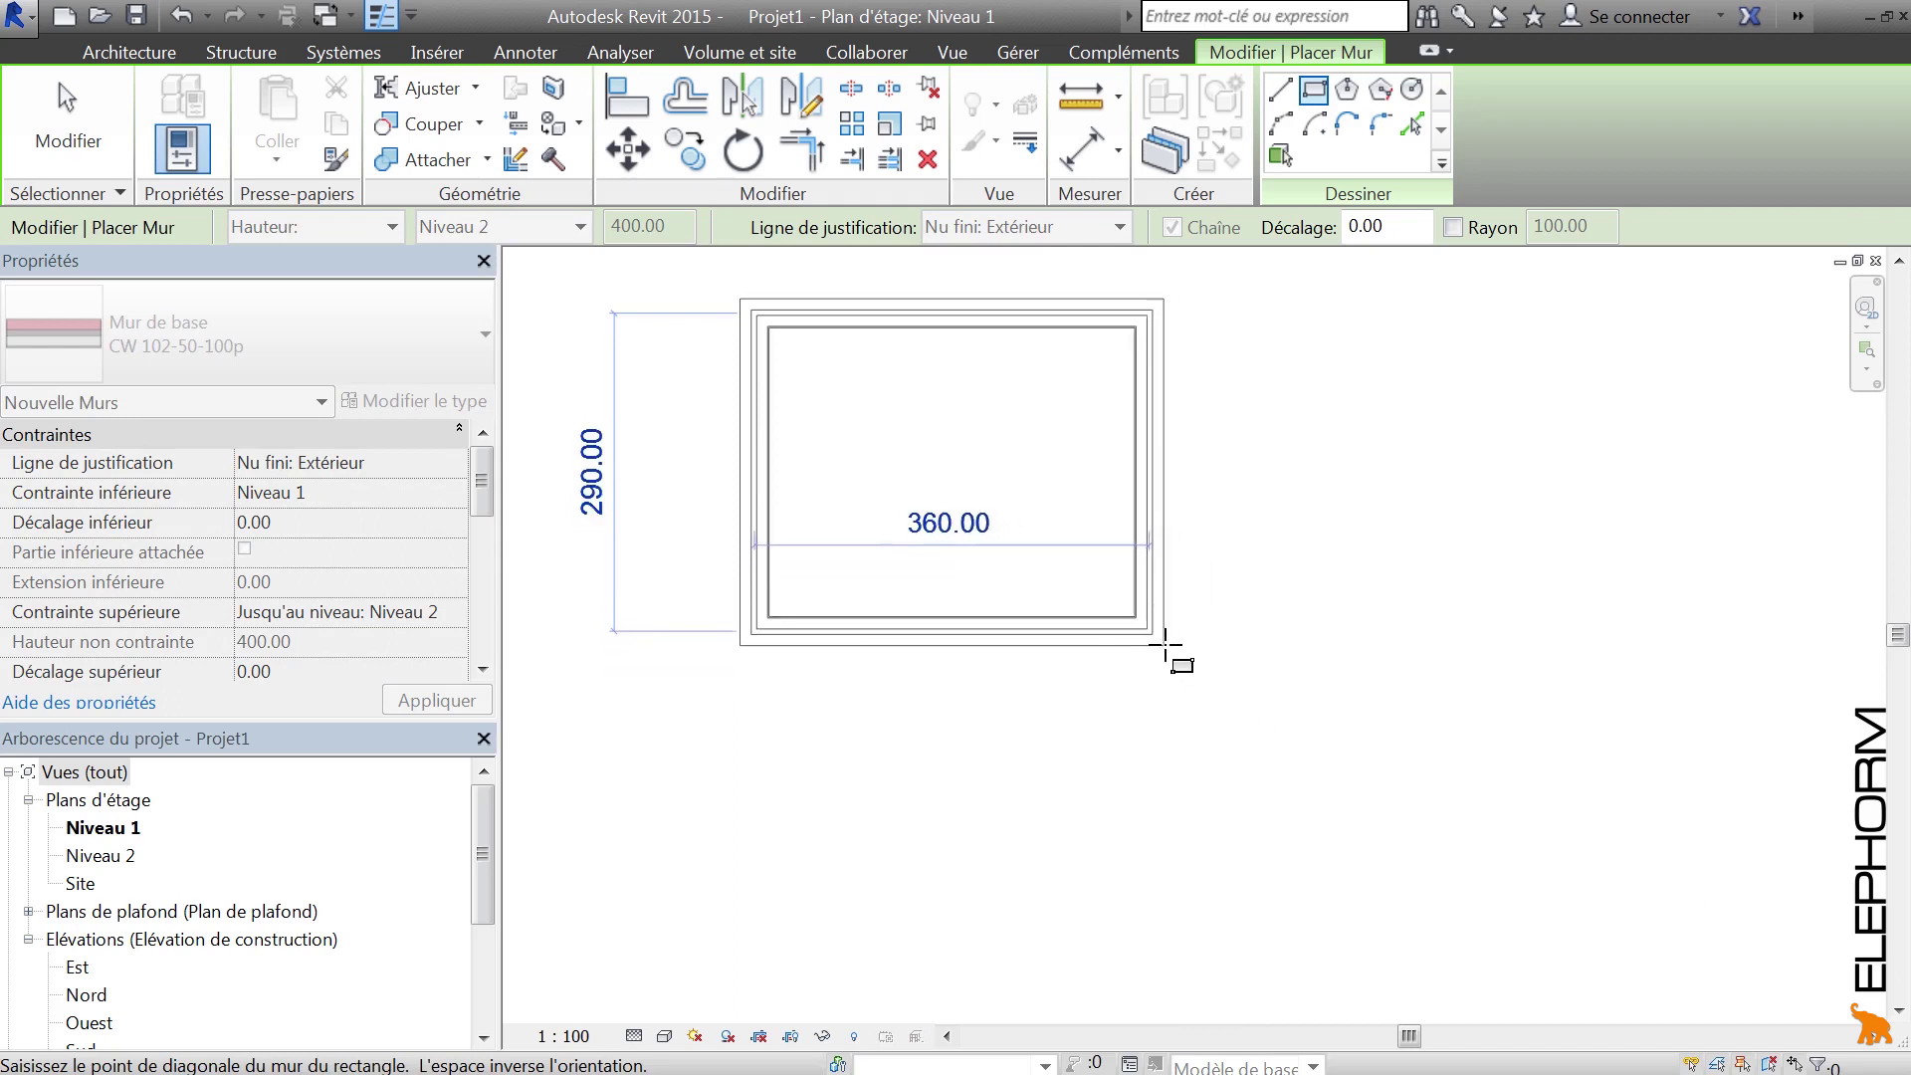
click(1234, 681)
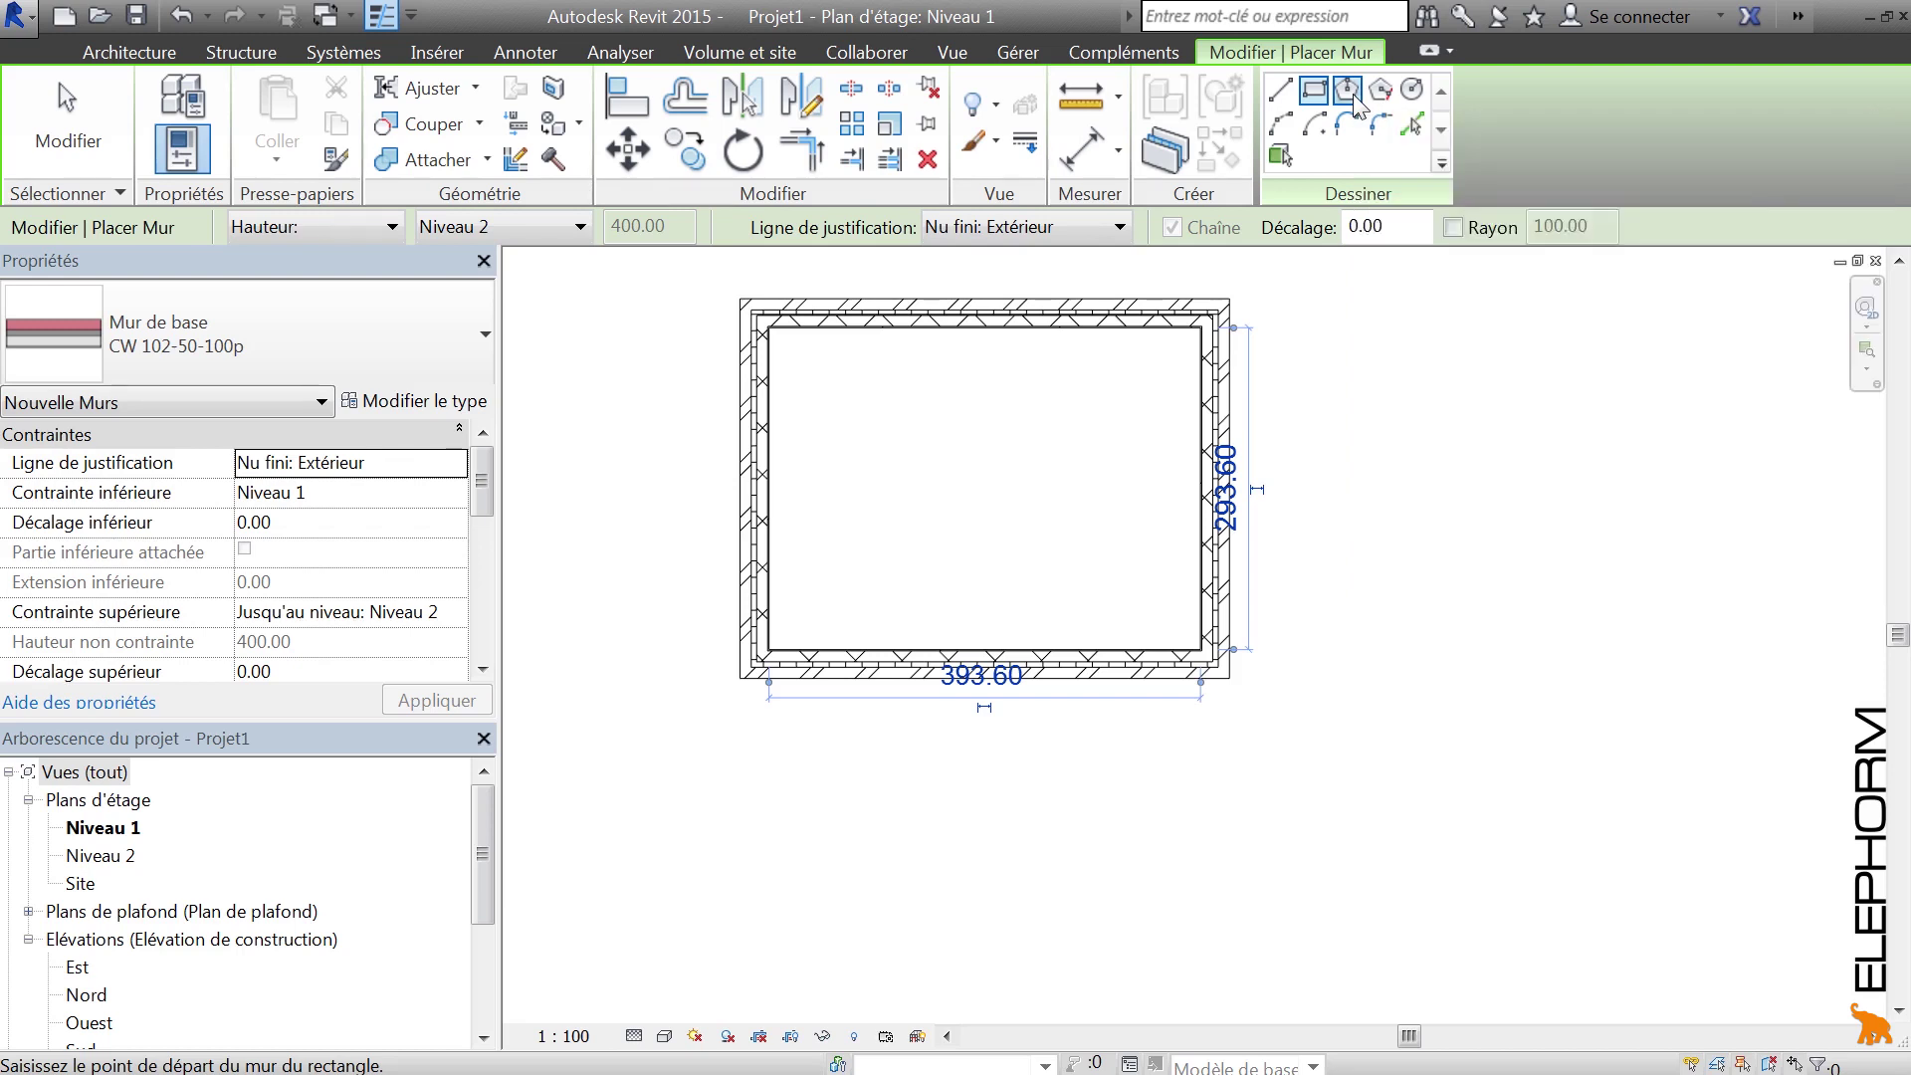
Step: Draw a six-sided inscribed polygon of walls beside the rectangle with a radius of about 280
click(1347, 90)
scroll(1191, 452, down, 4)
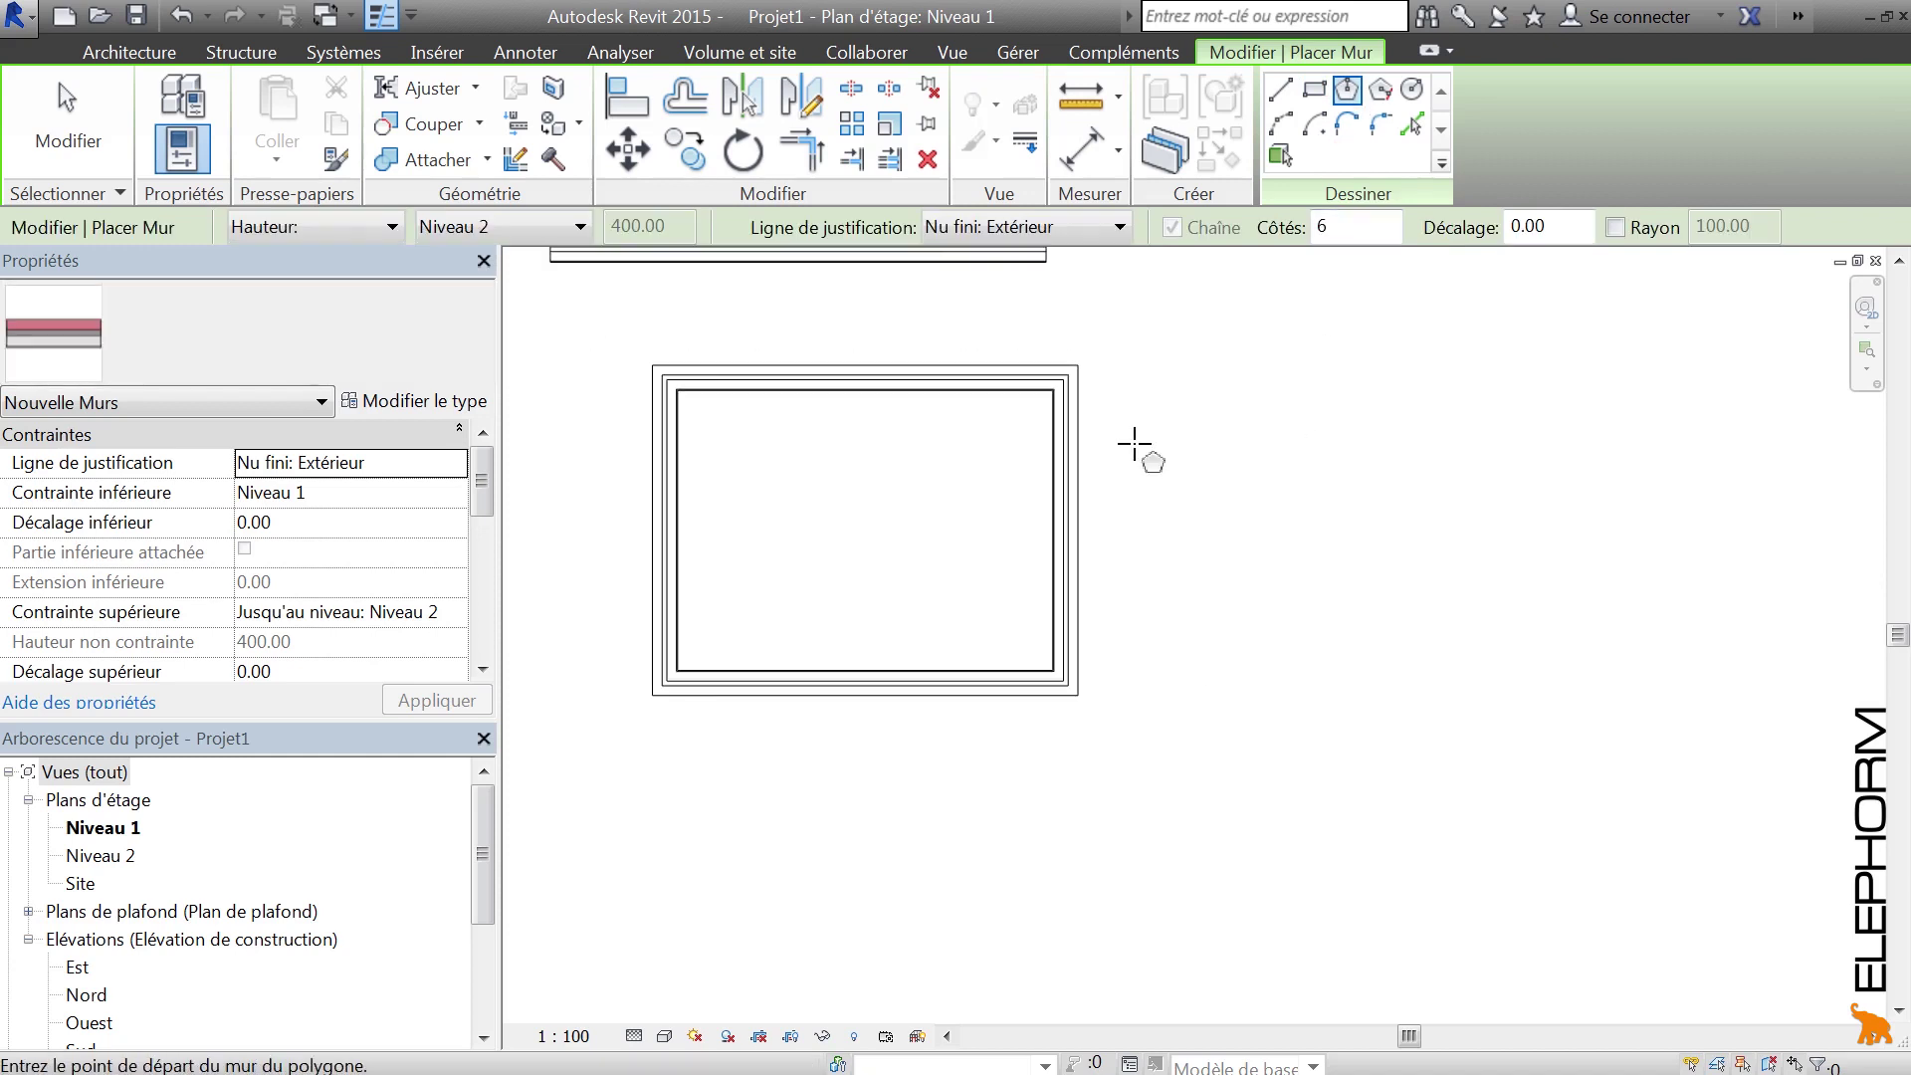
middle_drag(1118, 431, 1158, 510)
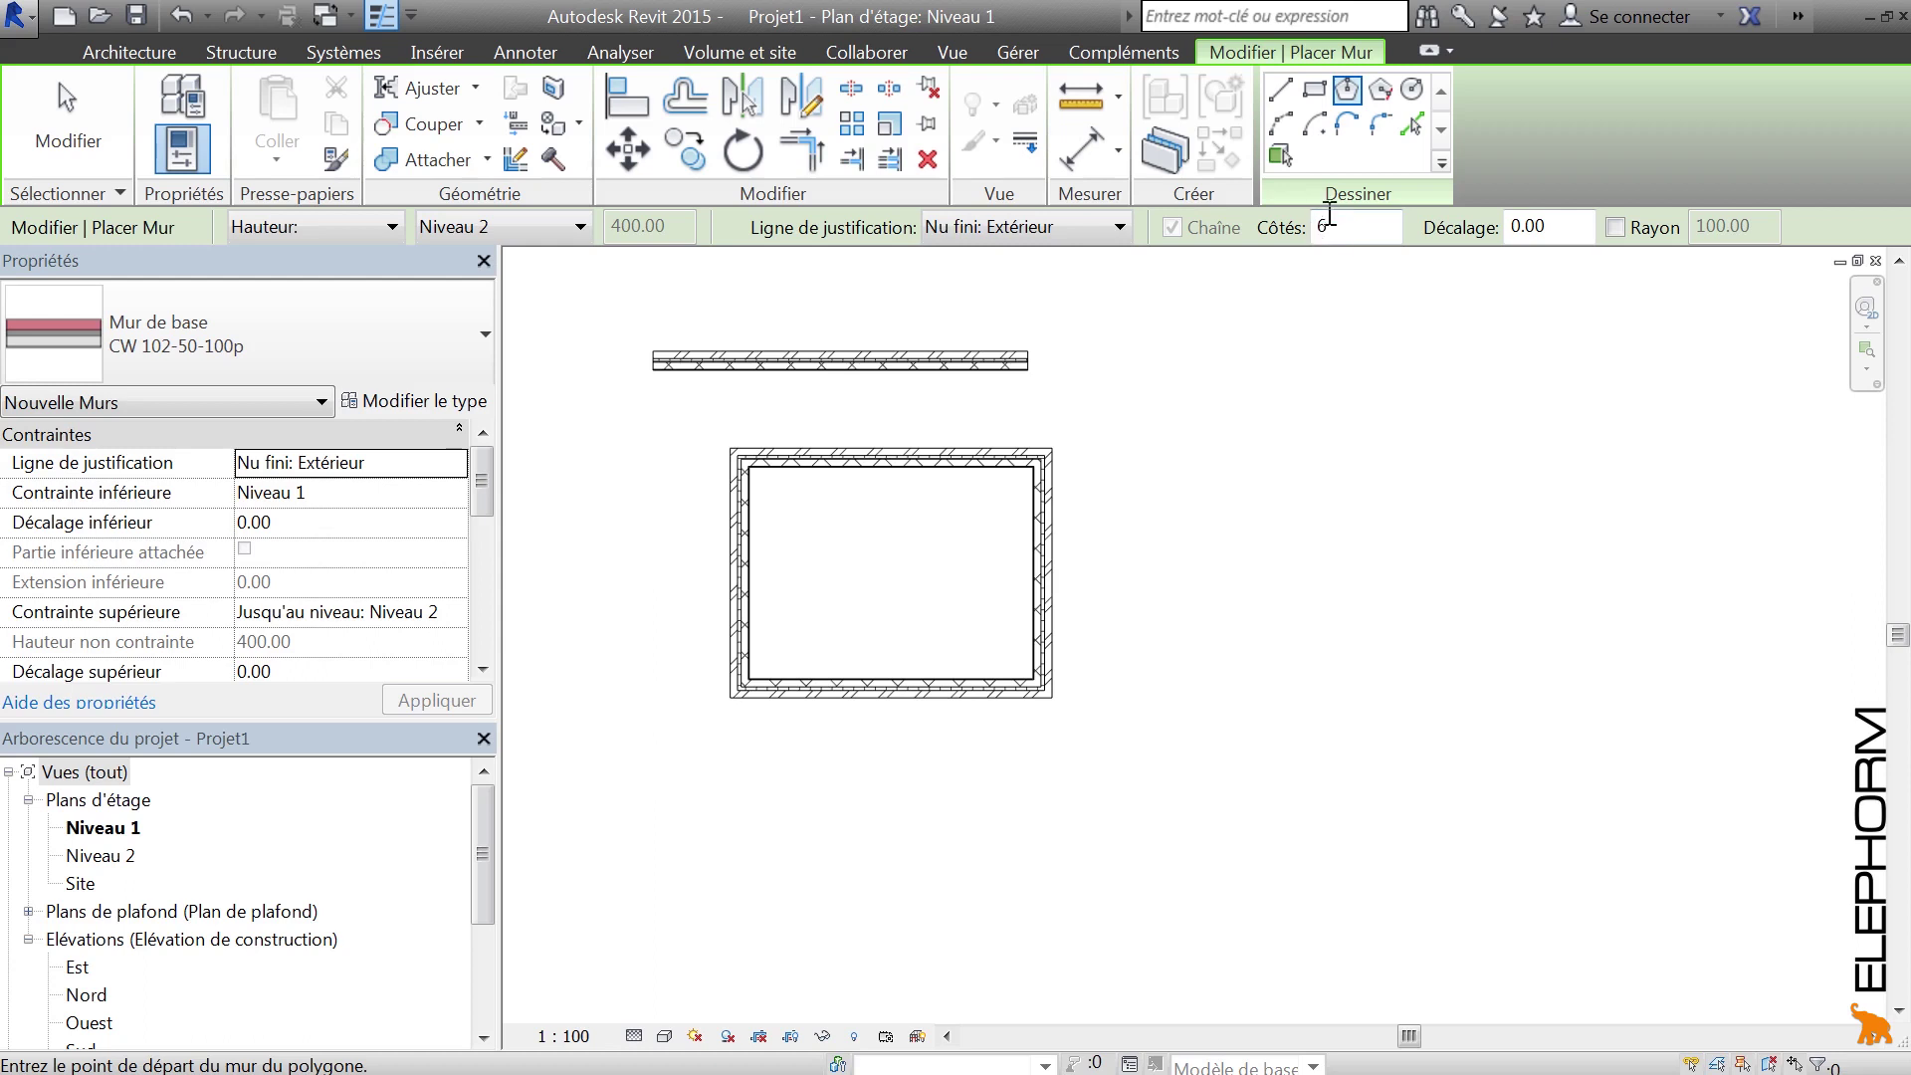
click(1335, 540)
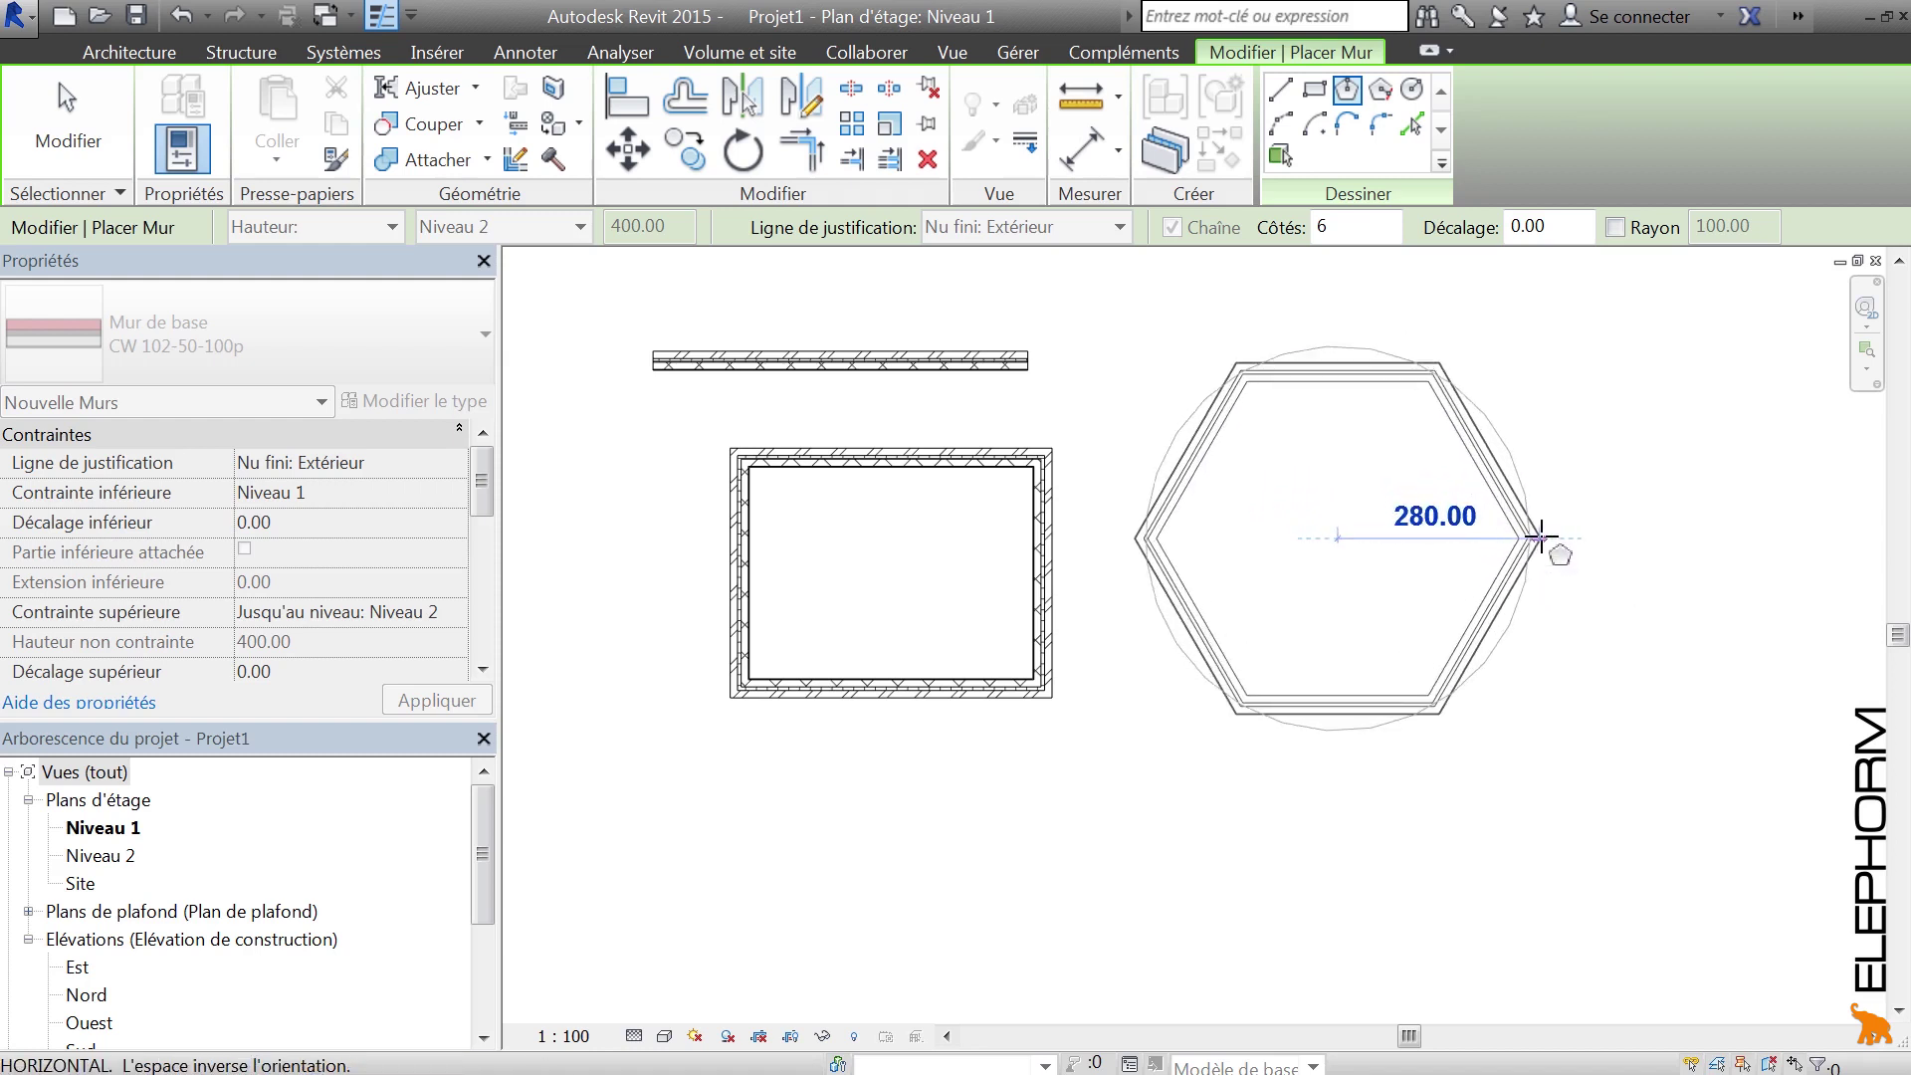
click(1541, 538)
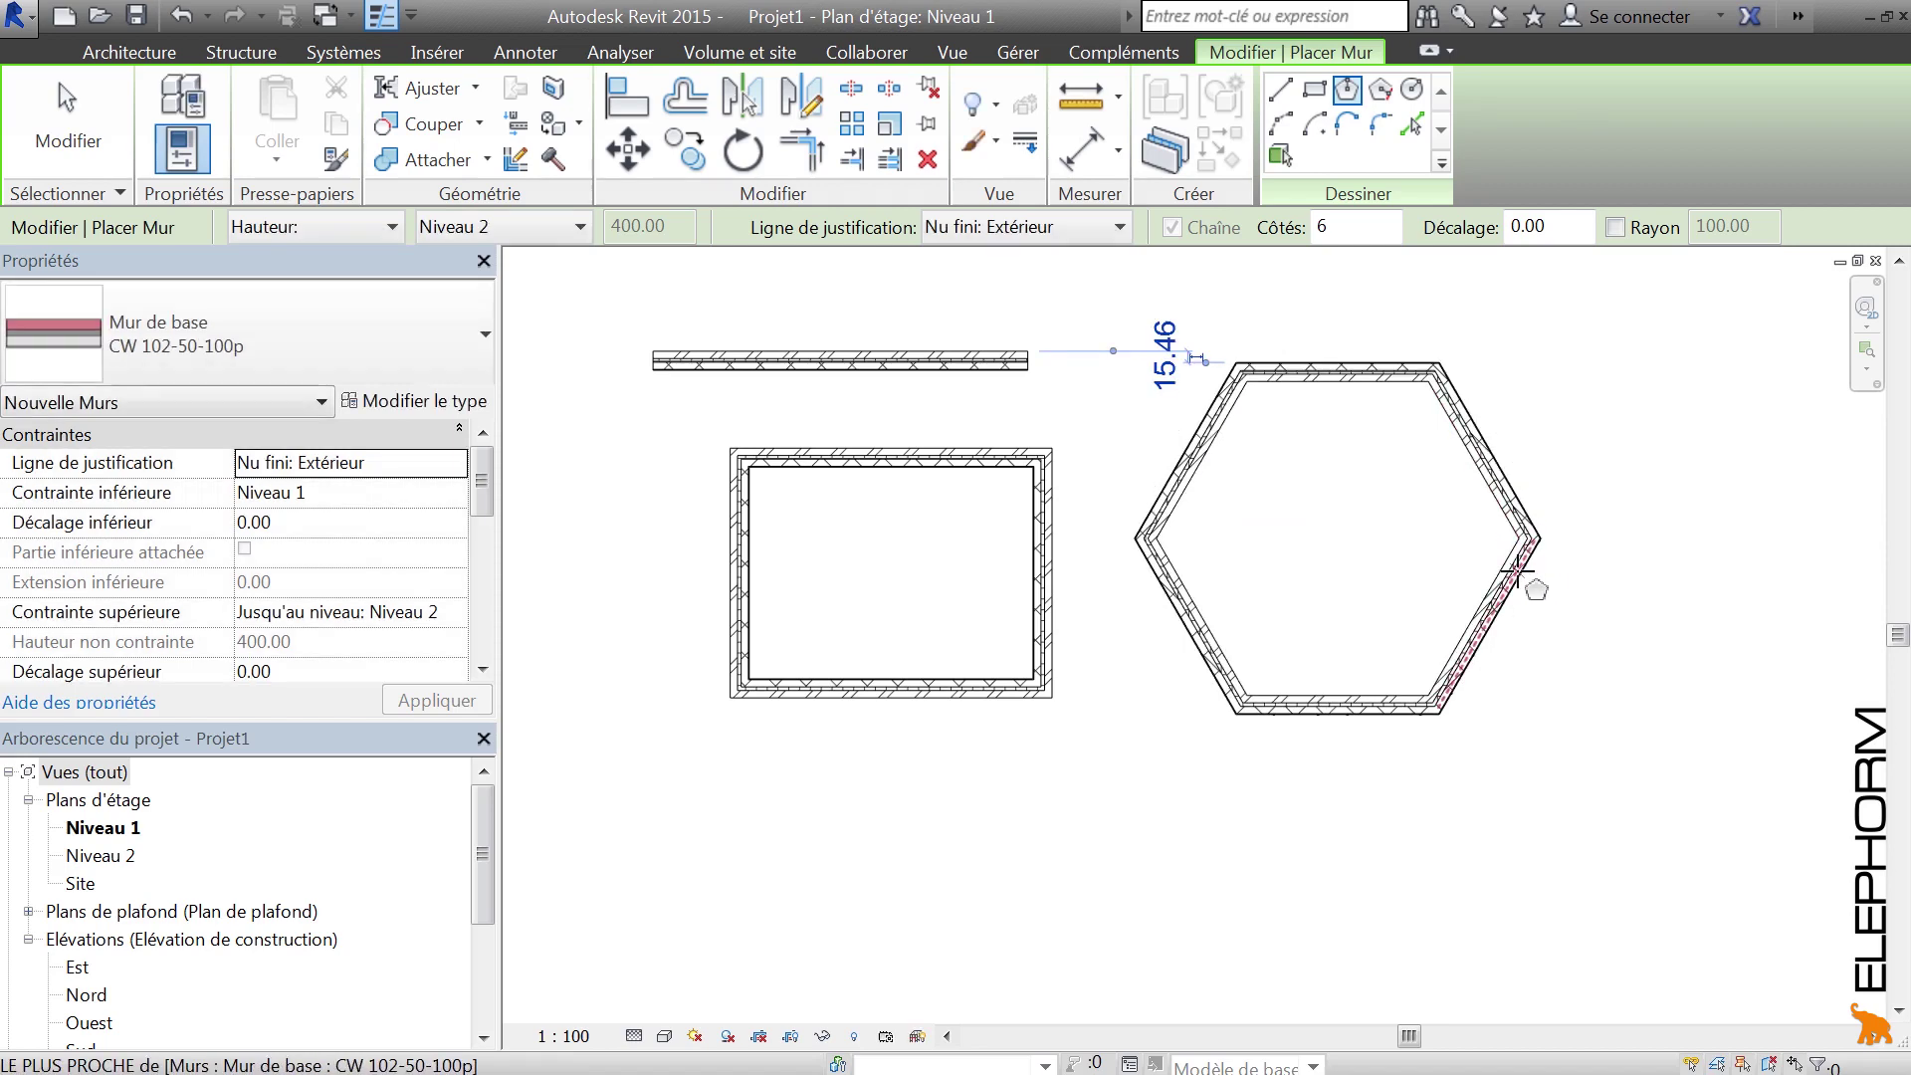
key(Escape)
key(Escape)
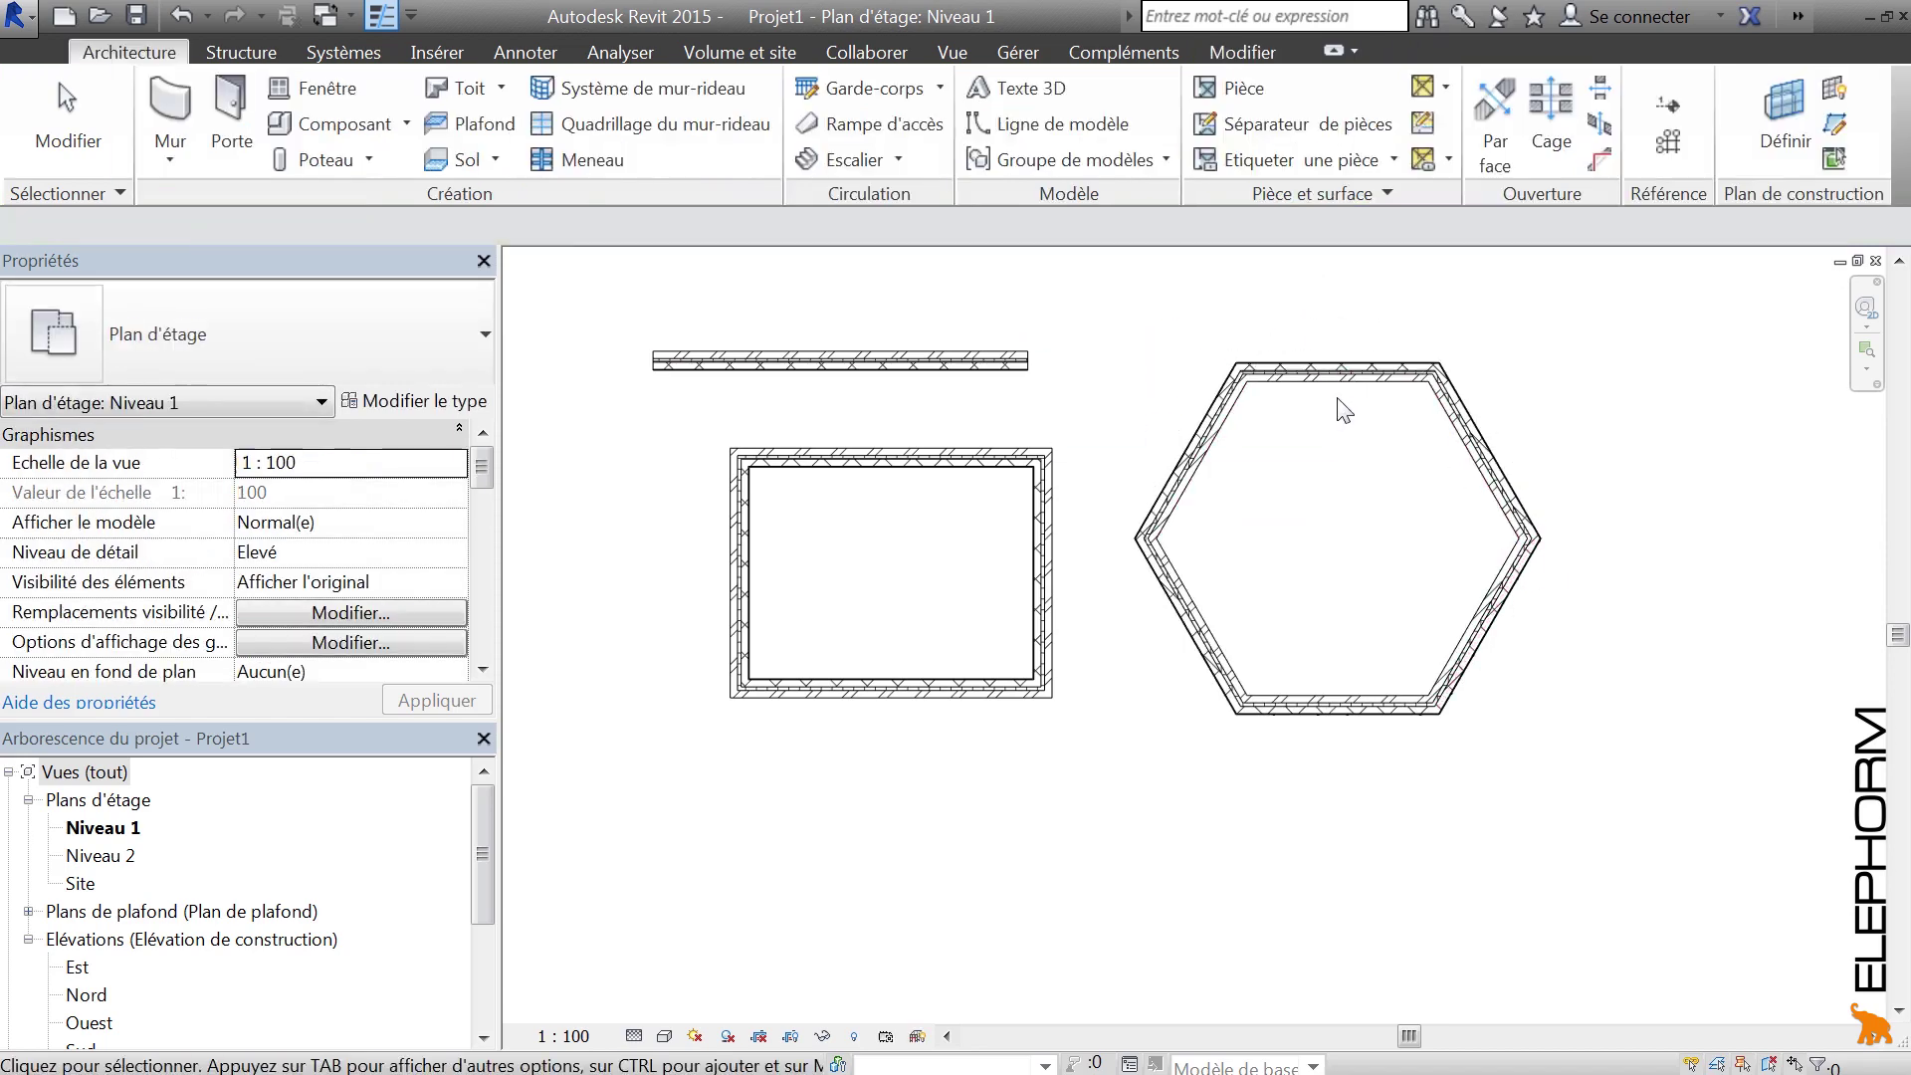
Step: Inspect the hexagon's walls by selecting individual segments and all six together, leaving nothing selected
click(1343, 383)
click(1463, 427)
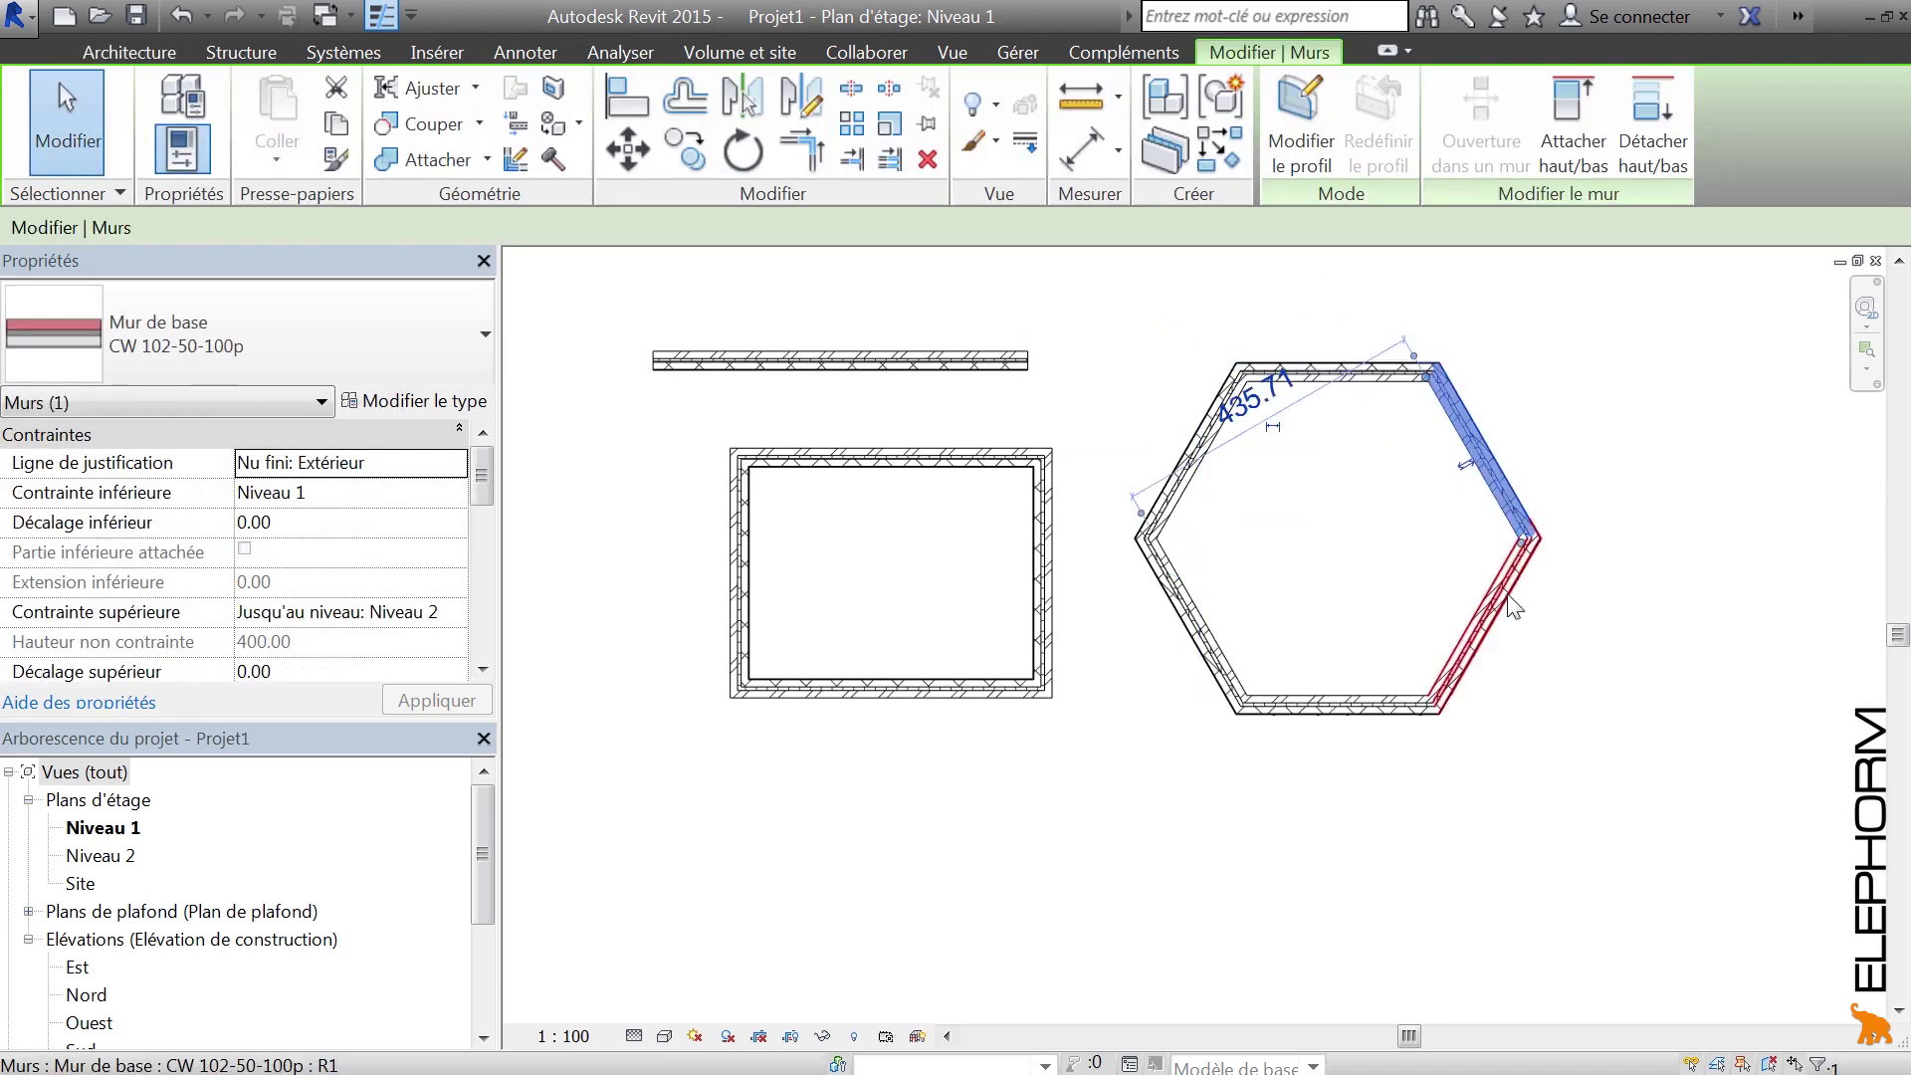
click(1505, 590)
click(1116, 325)
drag(1102, 305, 1522, 797)
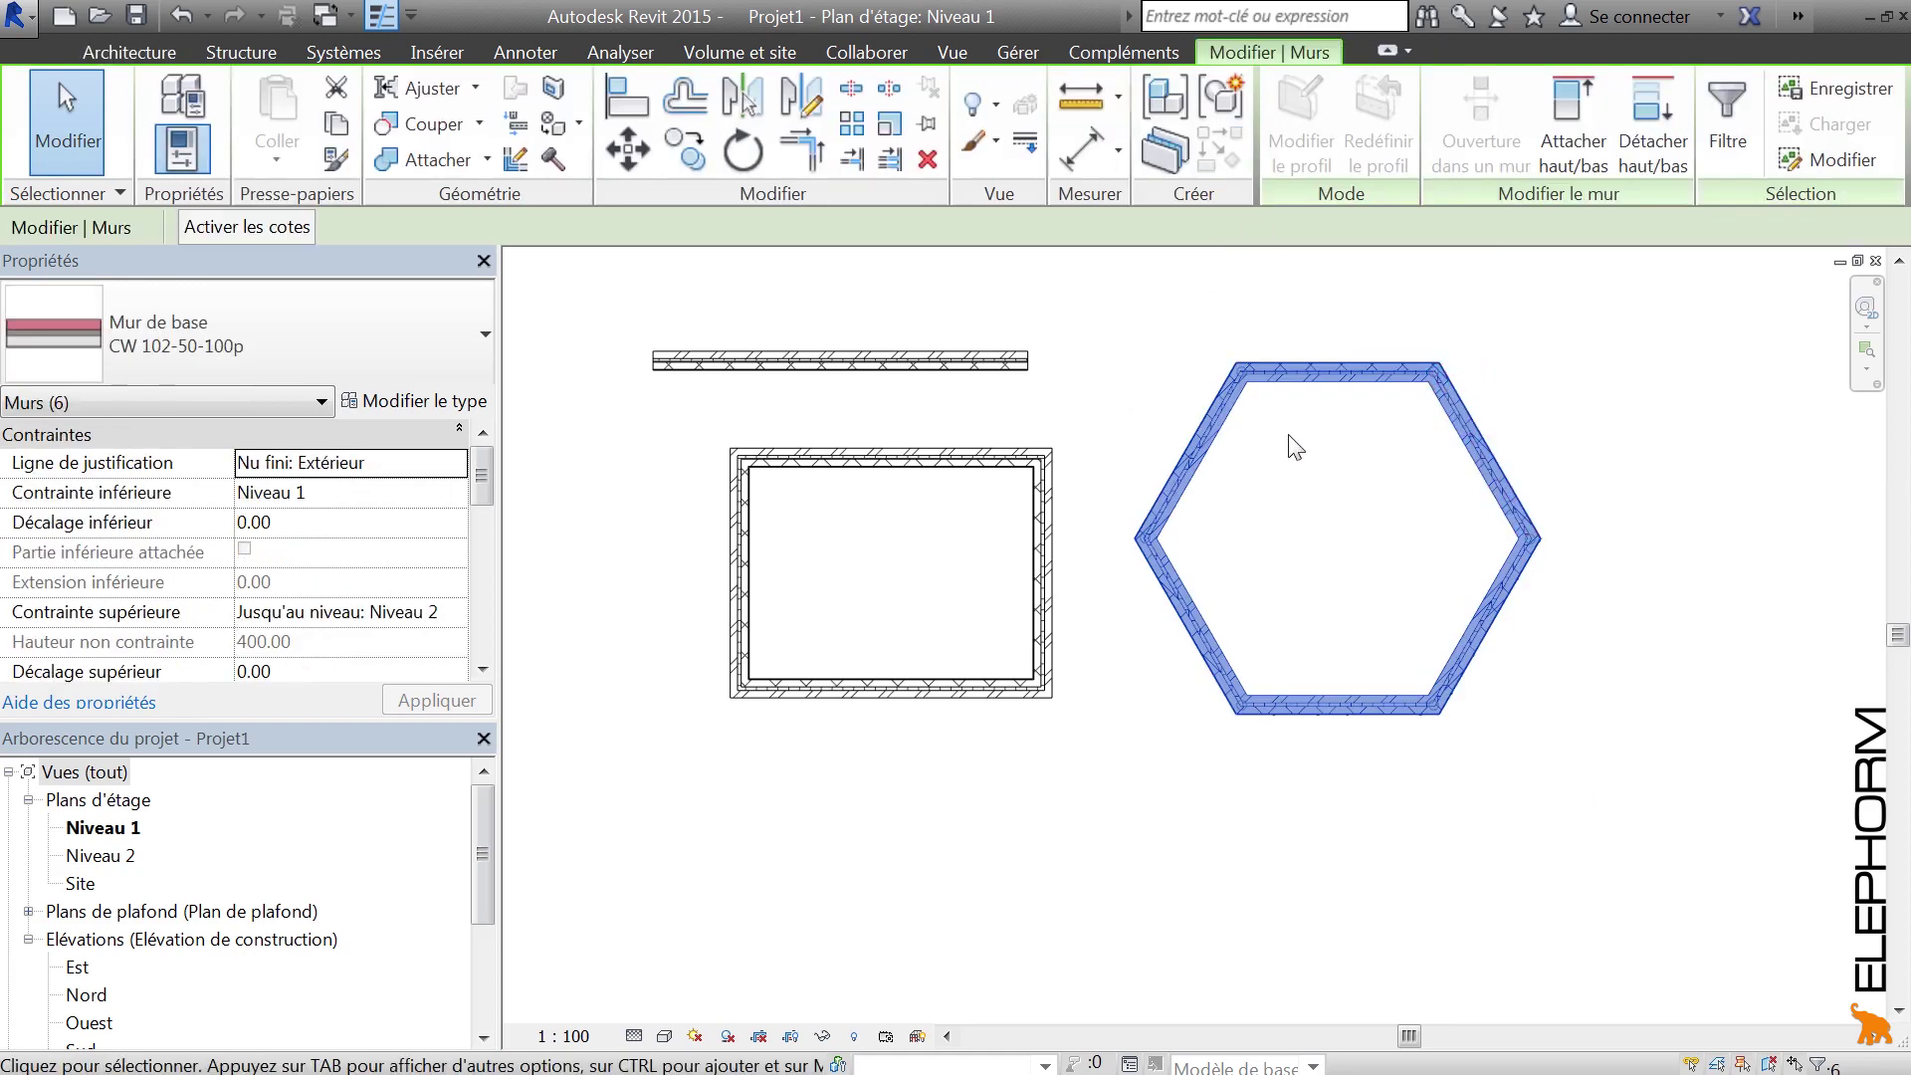
click(1290, 441)
Step: Draw a 12-sided inscribed polygon of walls beside the hexagon and a 5-sided circumscribed one between the rectangle and grid 2
scroll(1300, 476, down, 2)
middle_drag(1325, 535, 1305, 536)
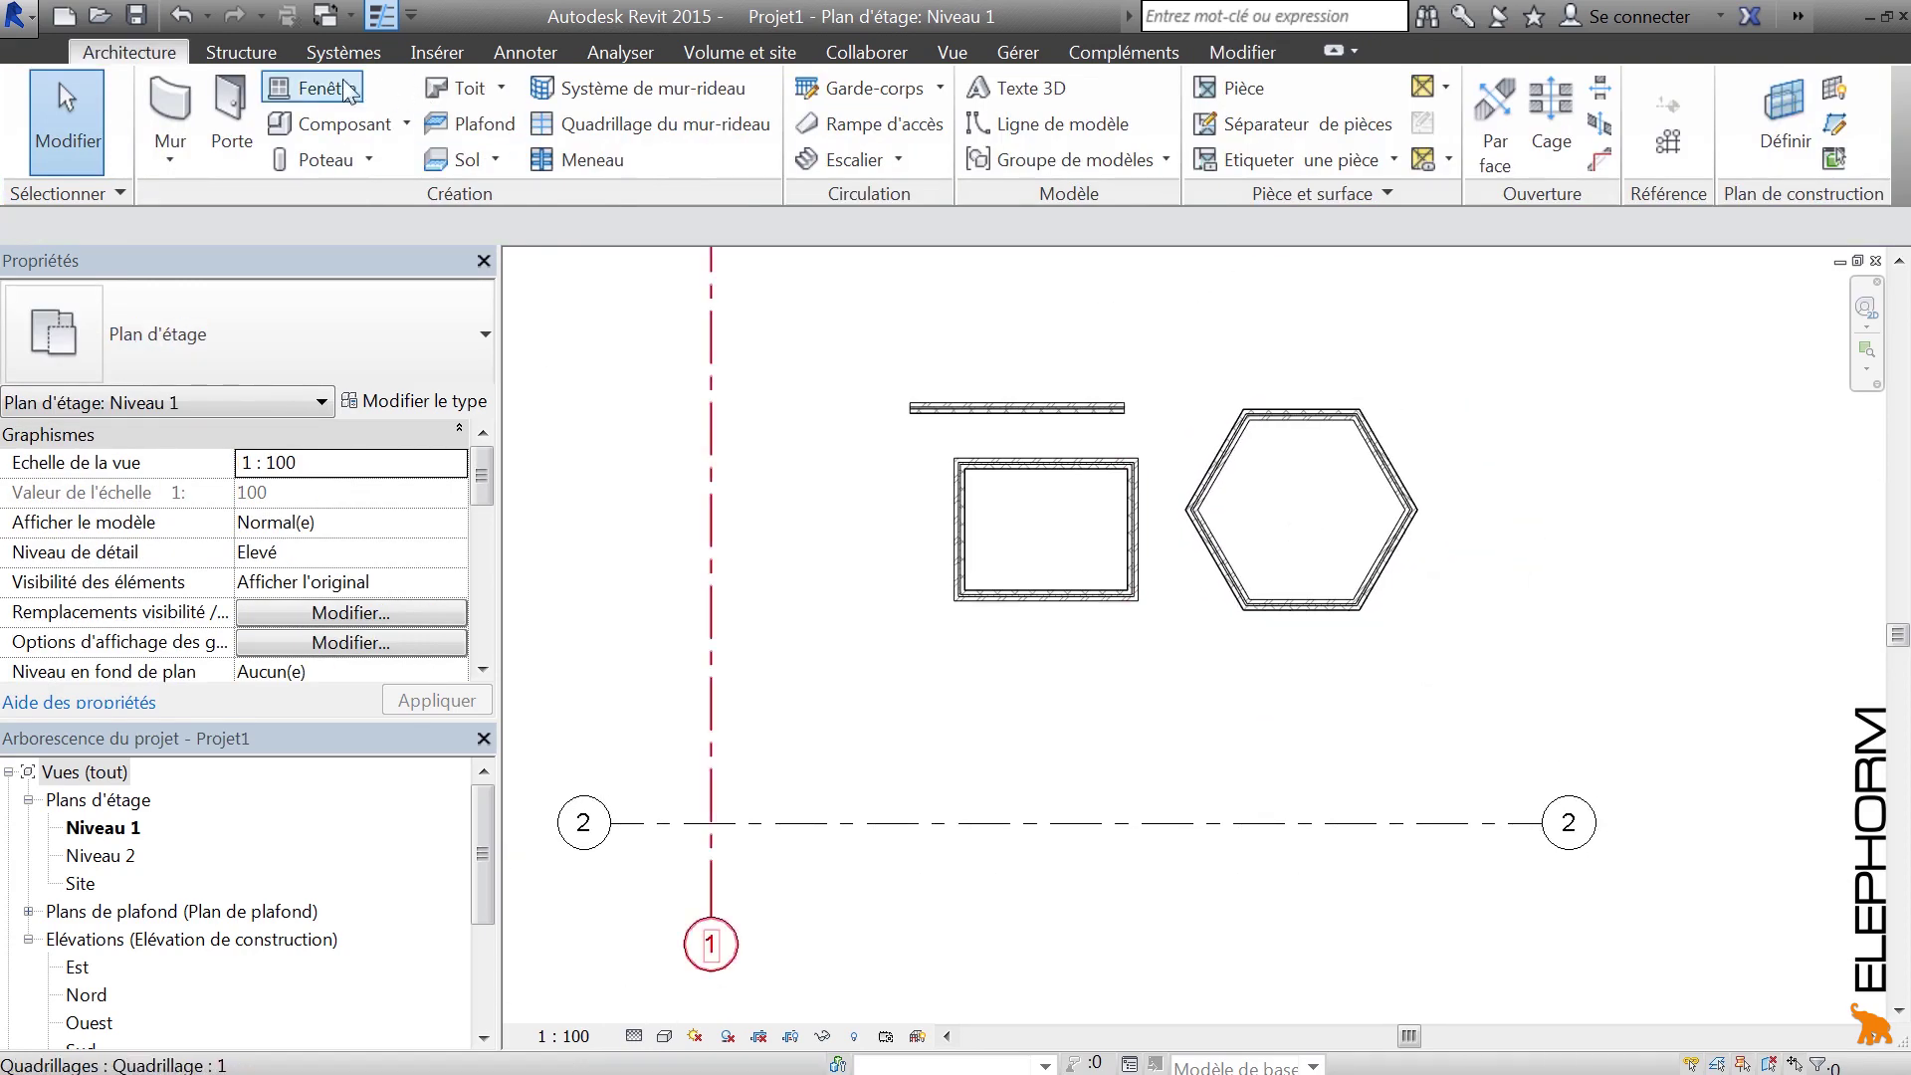
click(178, 106)
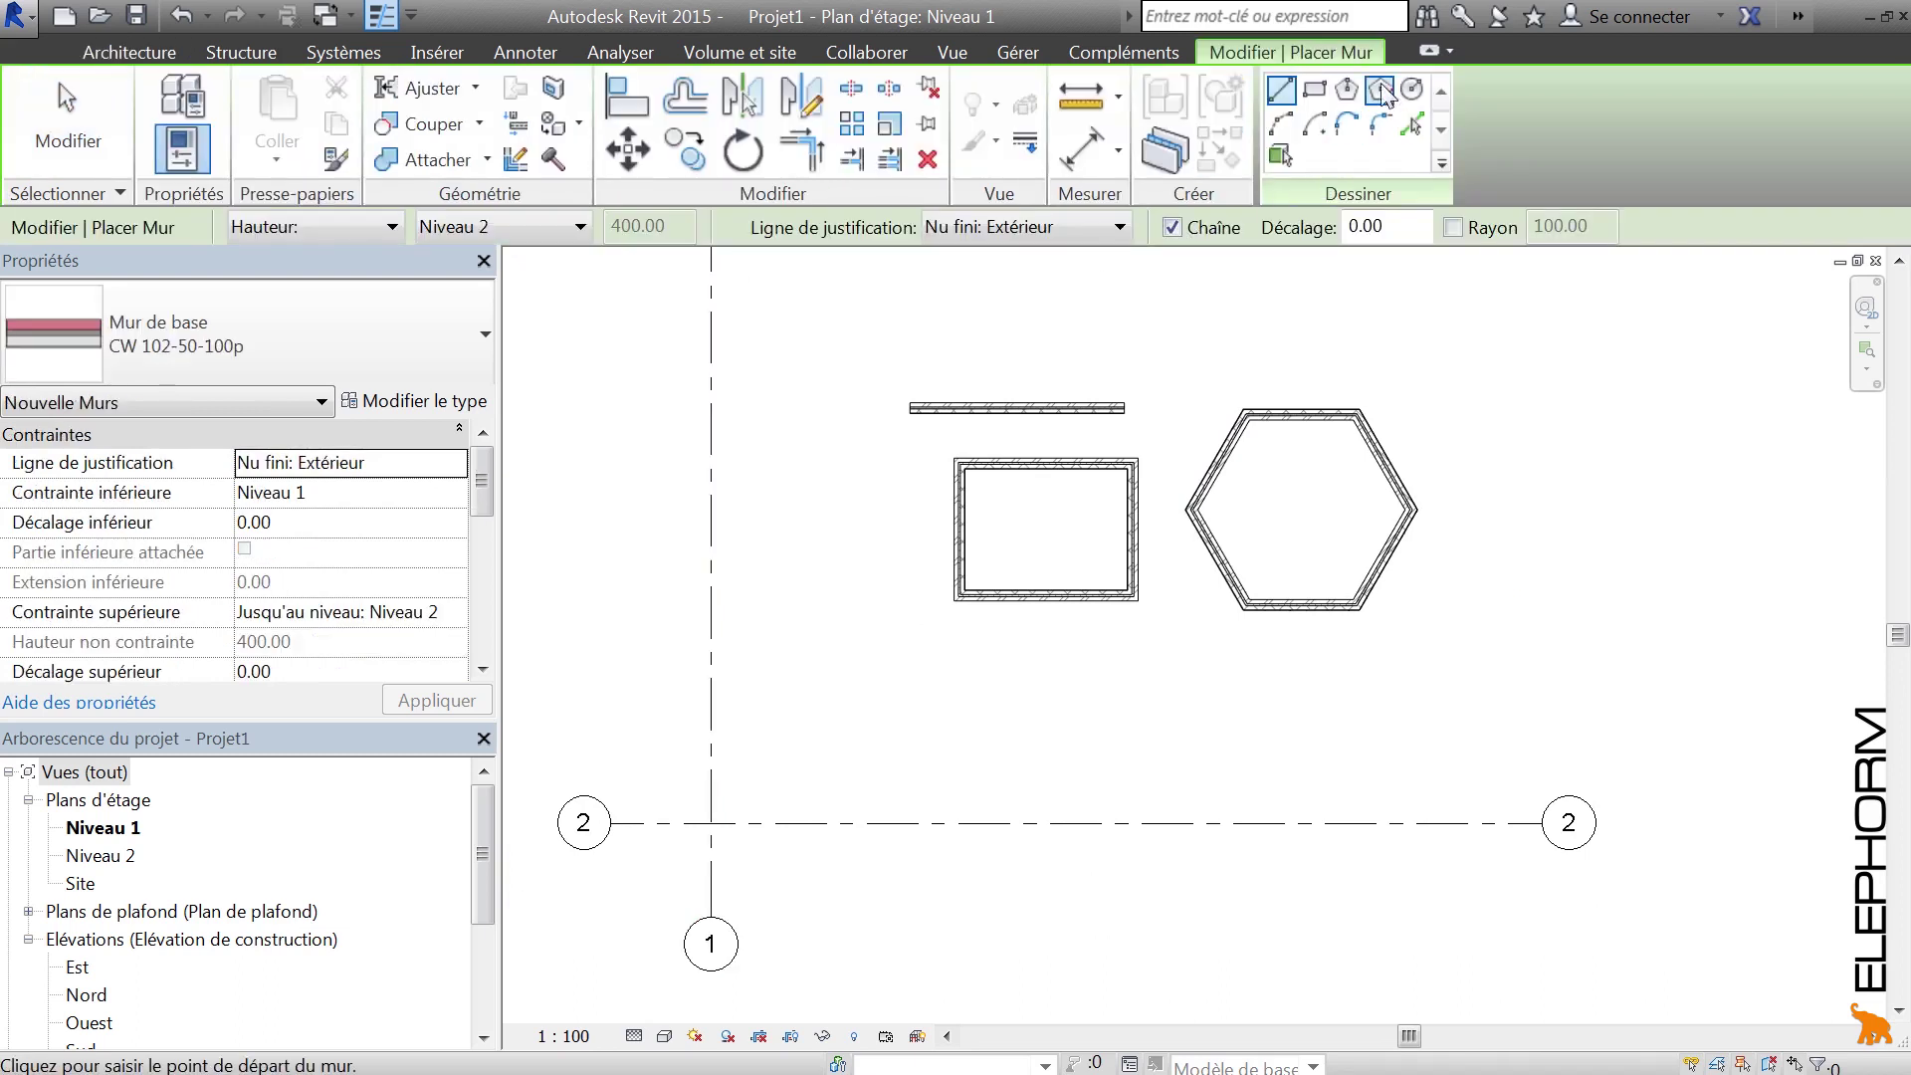
click(1350, 89)
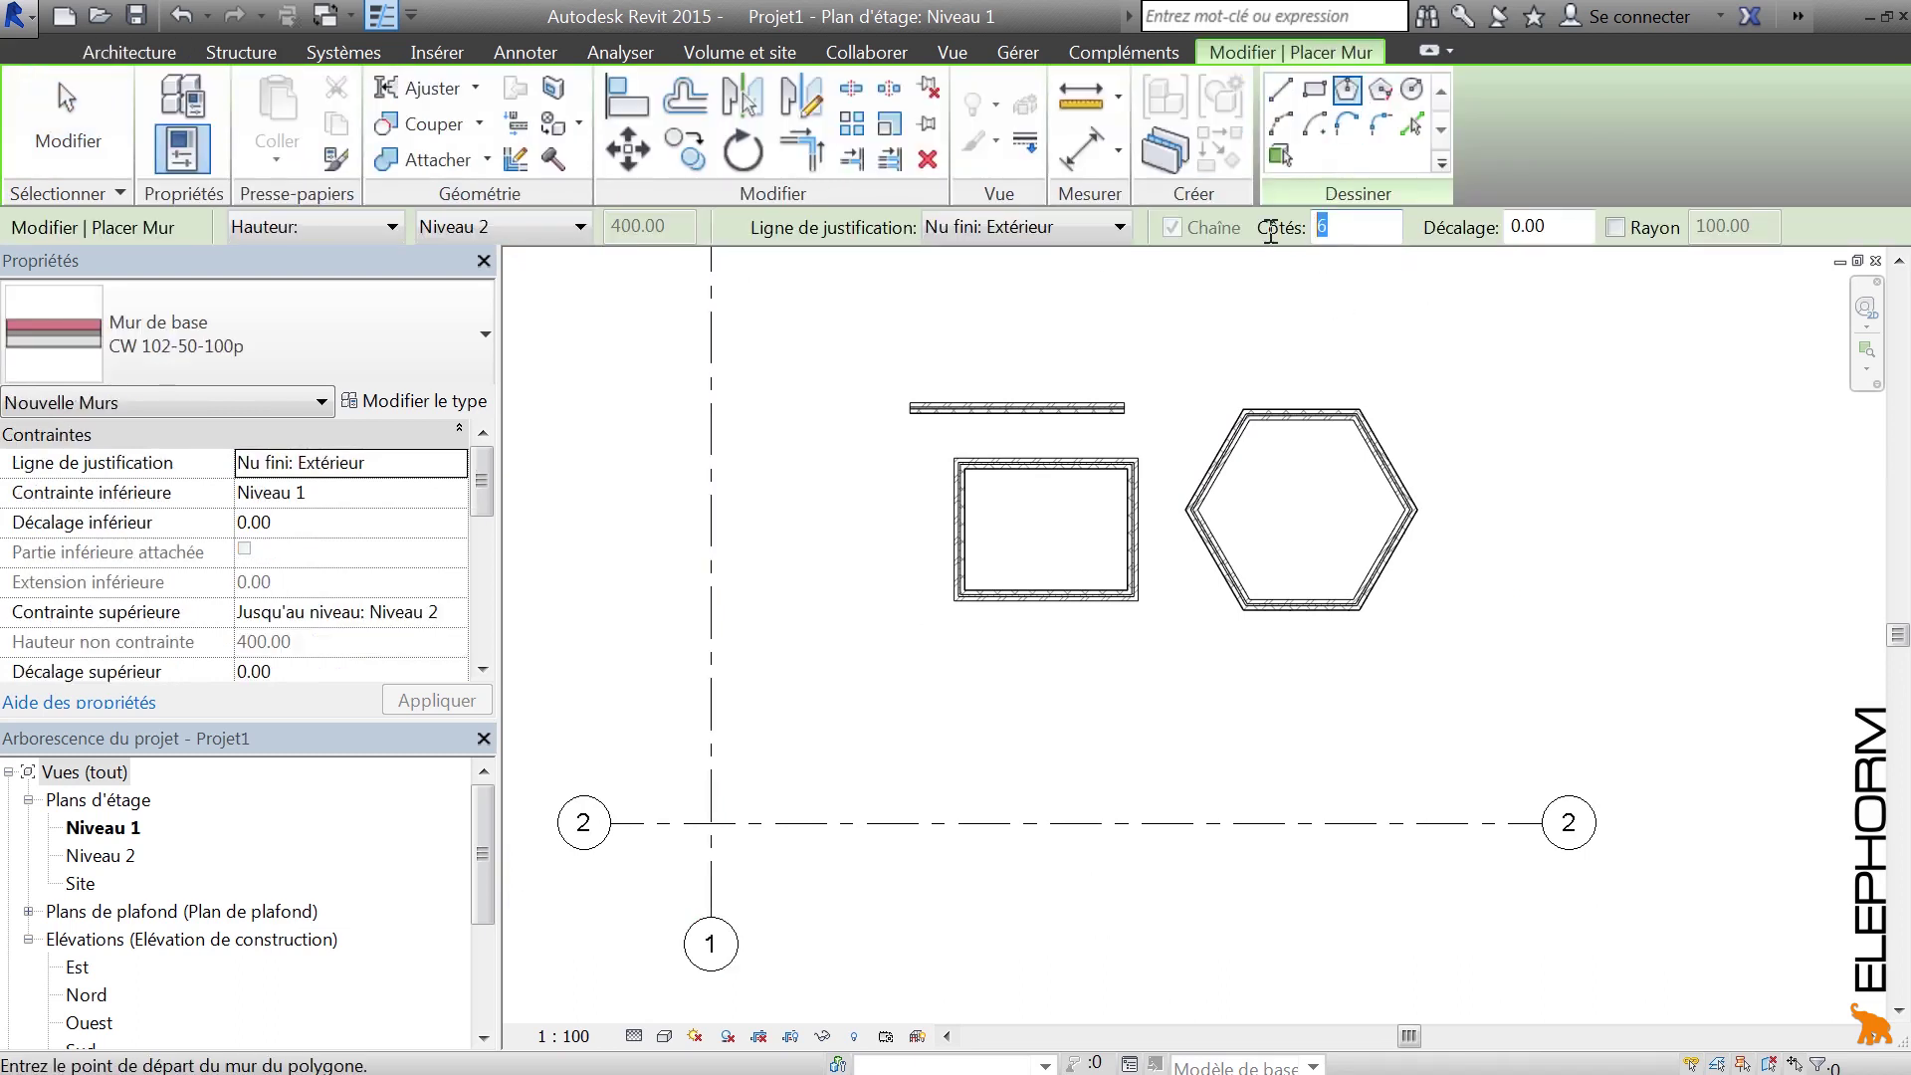
text(2)
click(1471, 404)
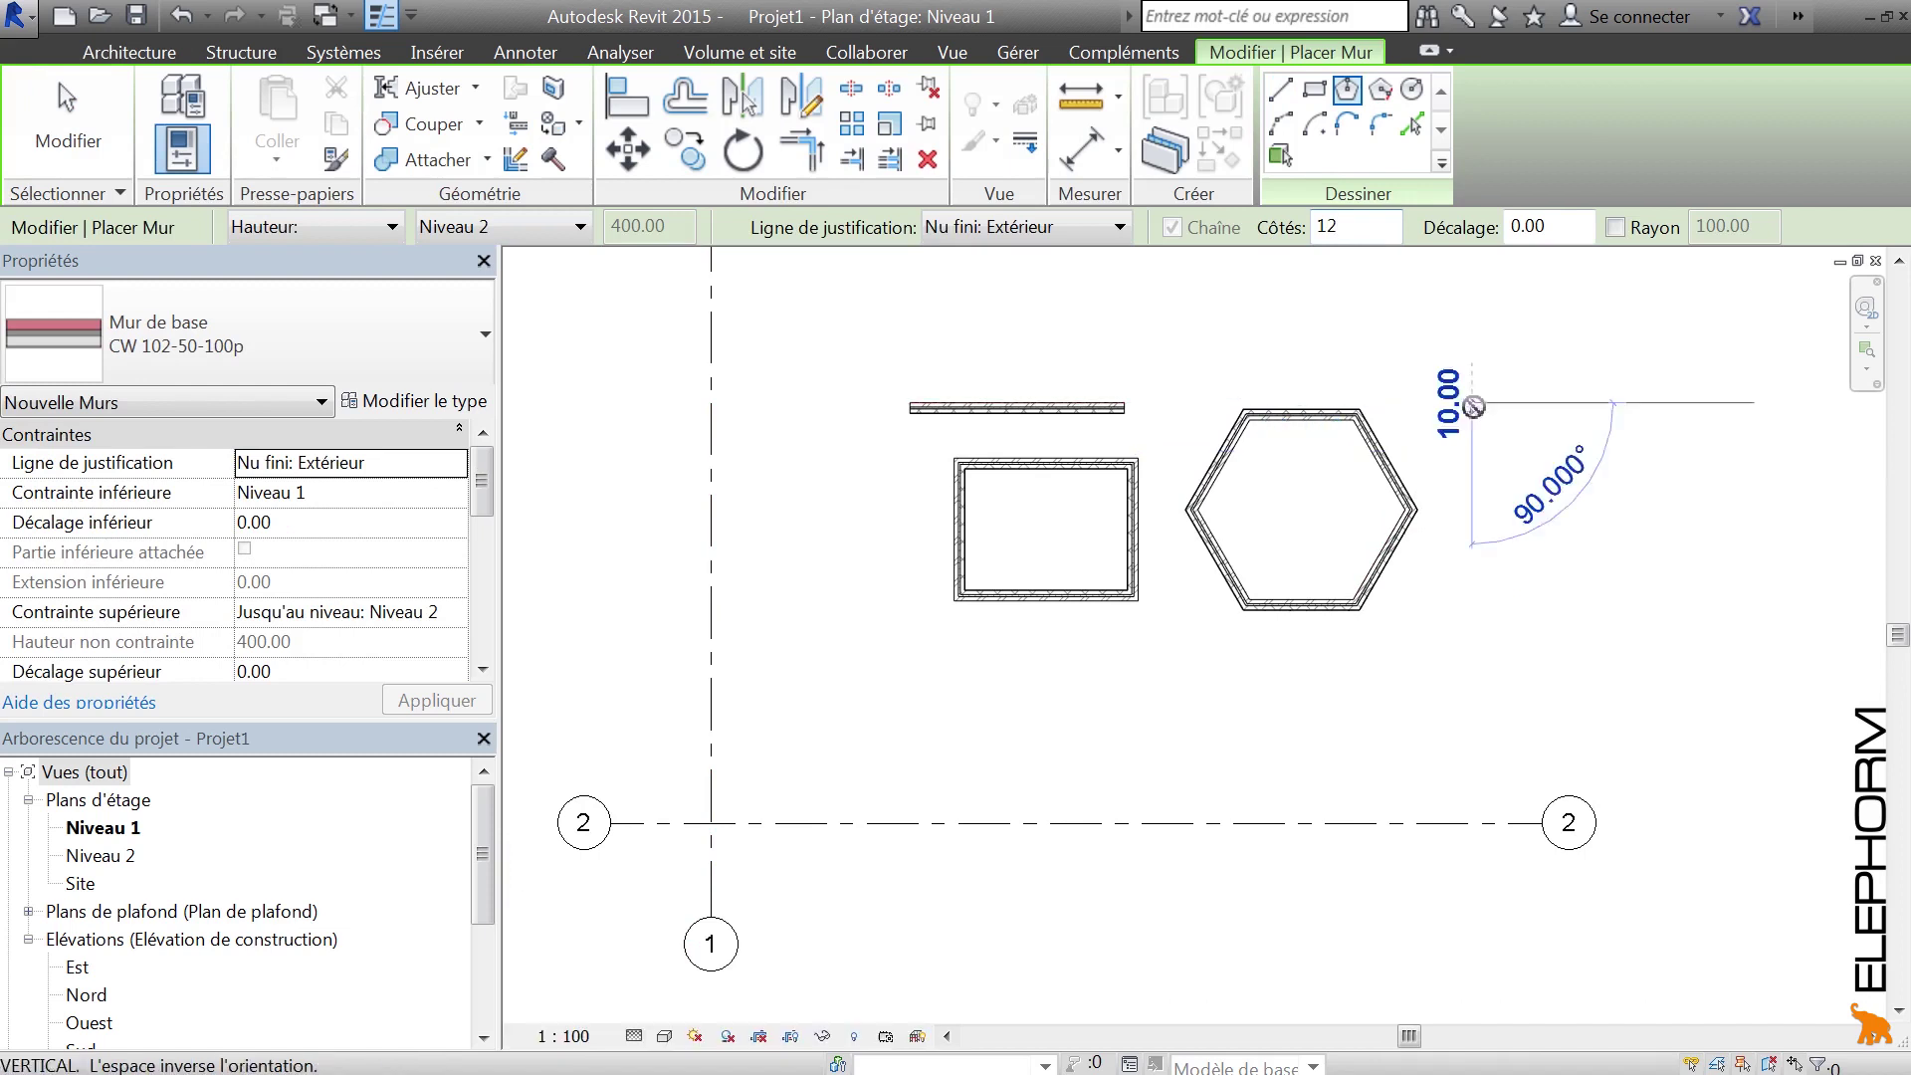
click(1569, 404)
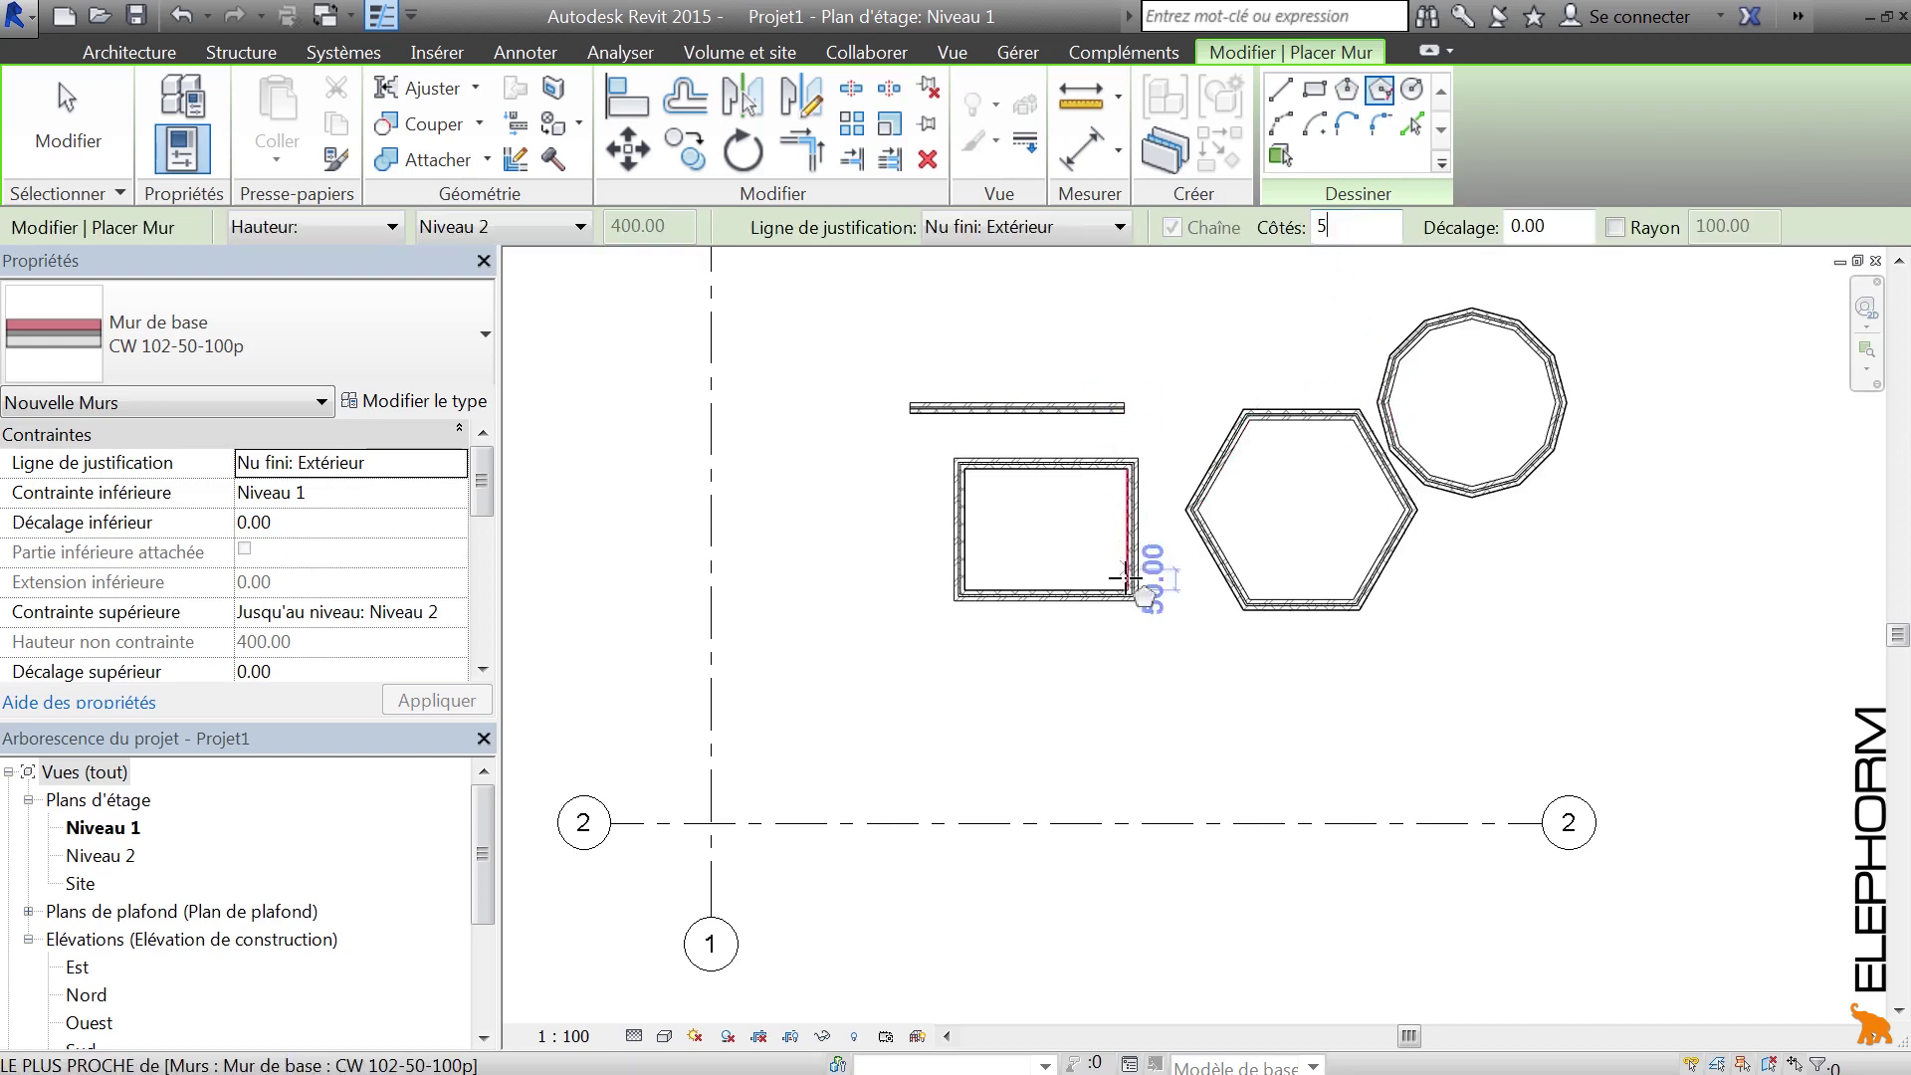
click(854, 684)
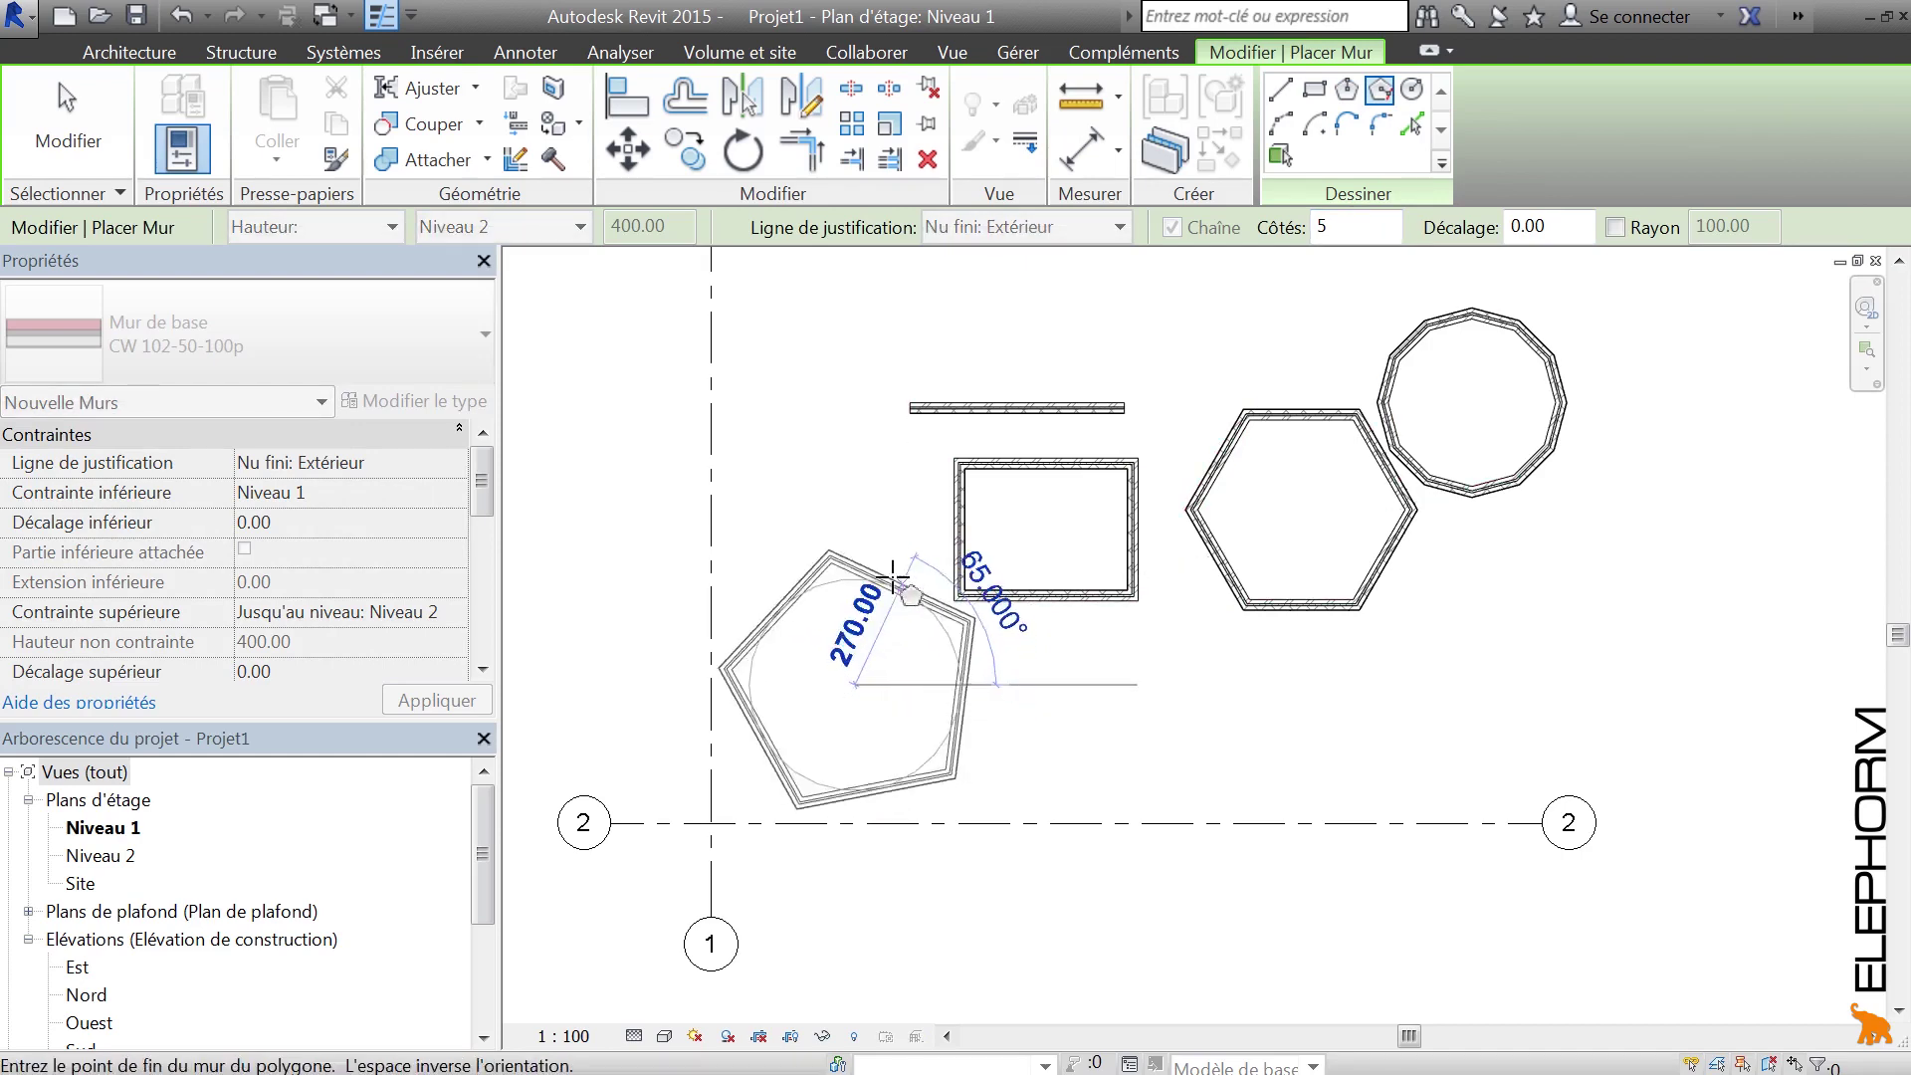
click(852, 577)
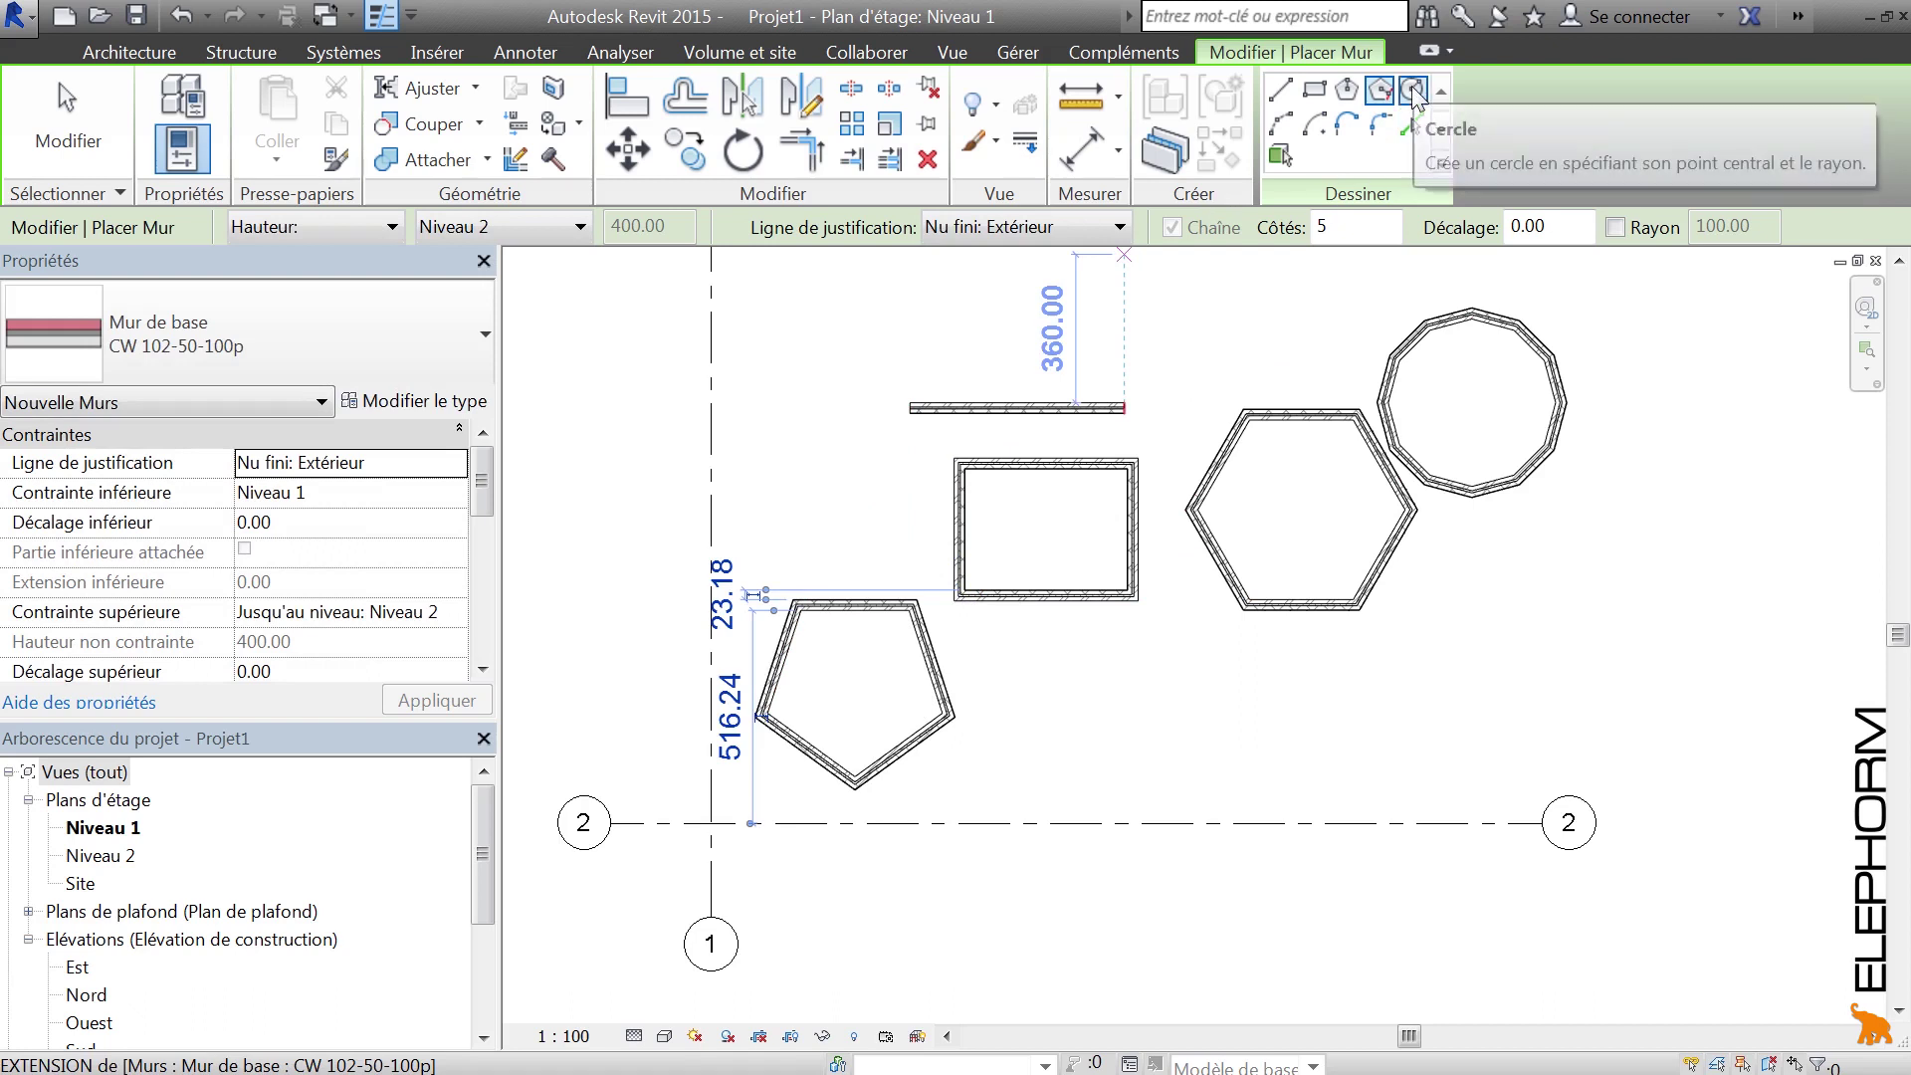
Step: Draw a circular wall below the 12-sided polygon with an inner radius of about 284
click(1413, 91)
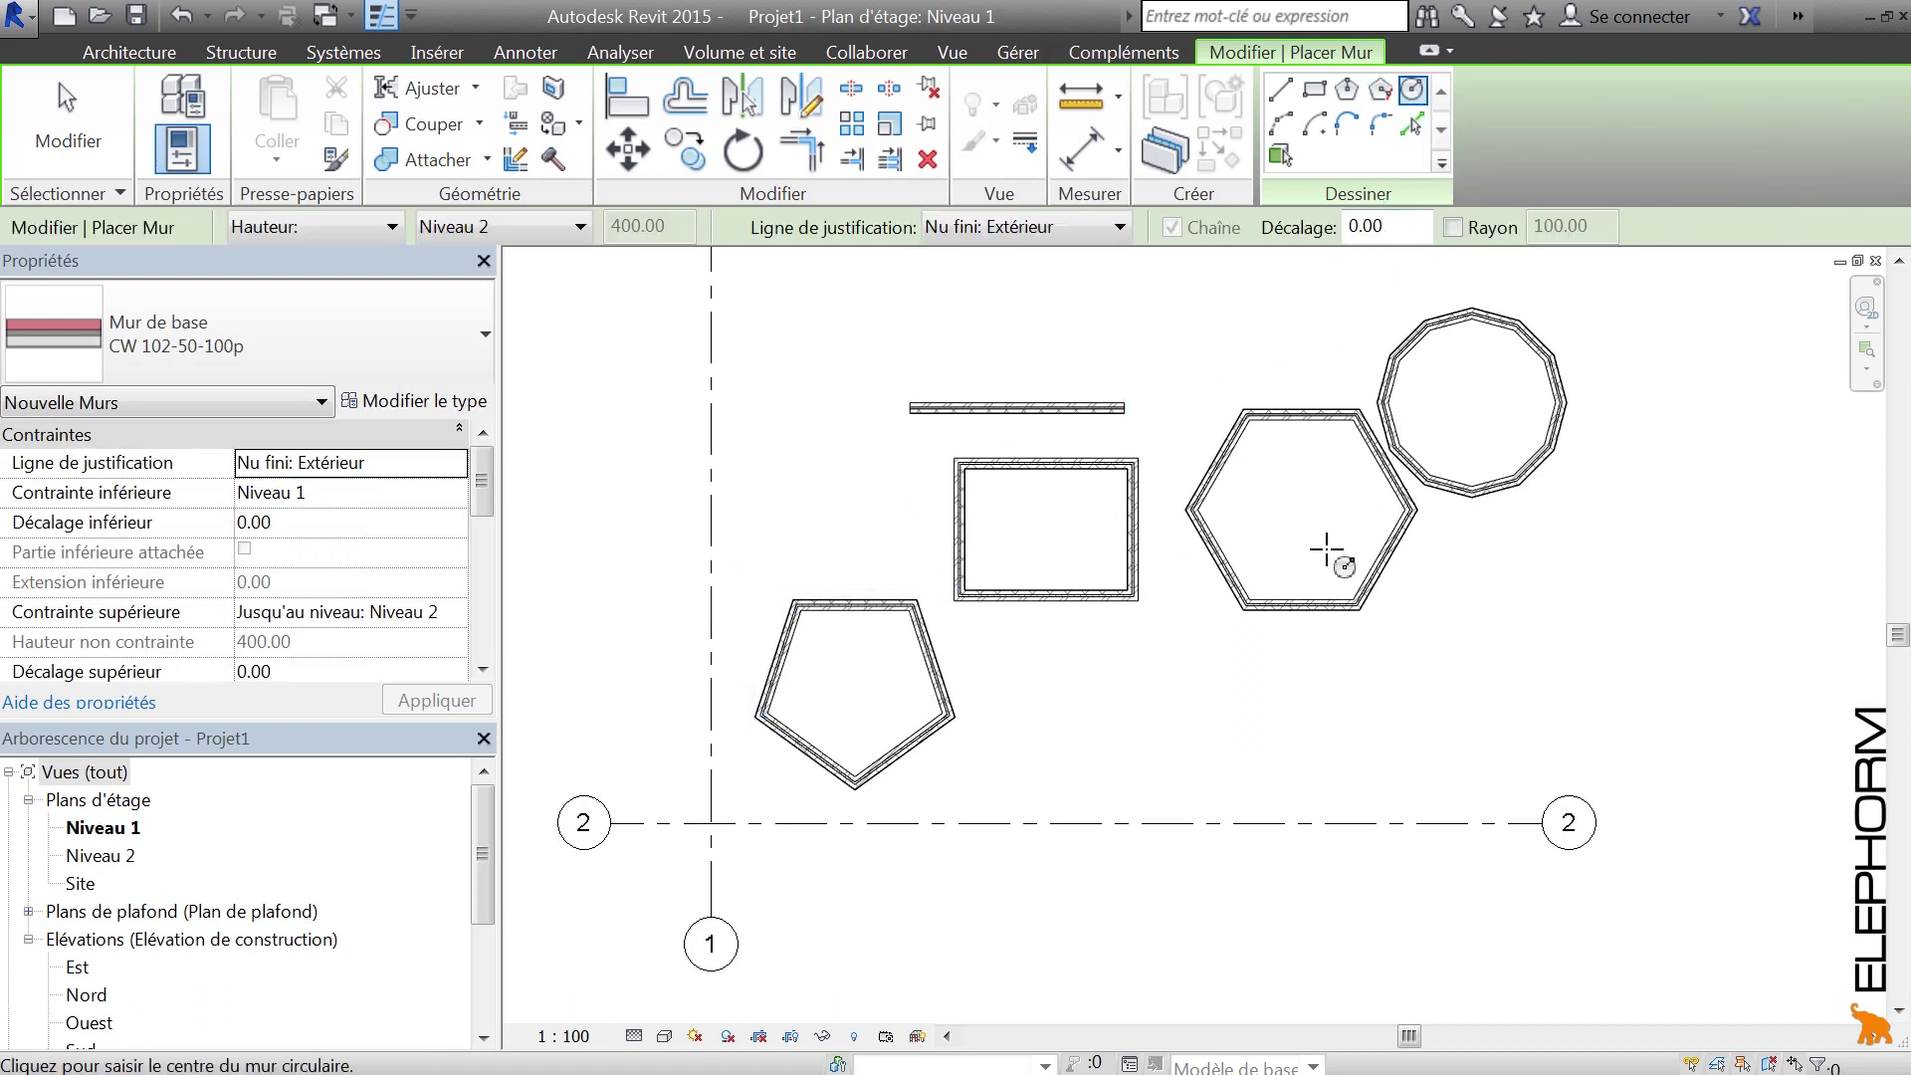
middle_drag(1327, 550, 1088, 461)
click(1284, 509)
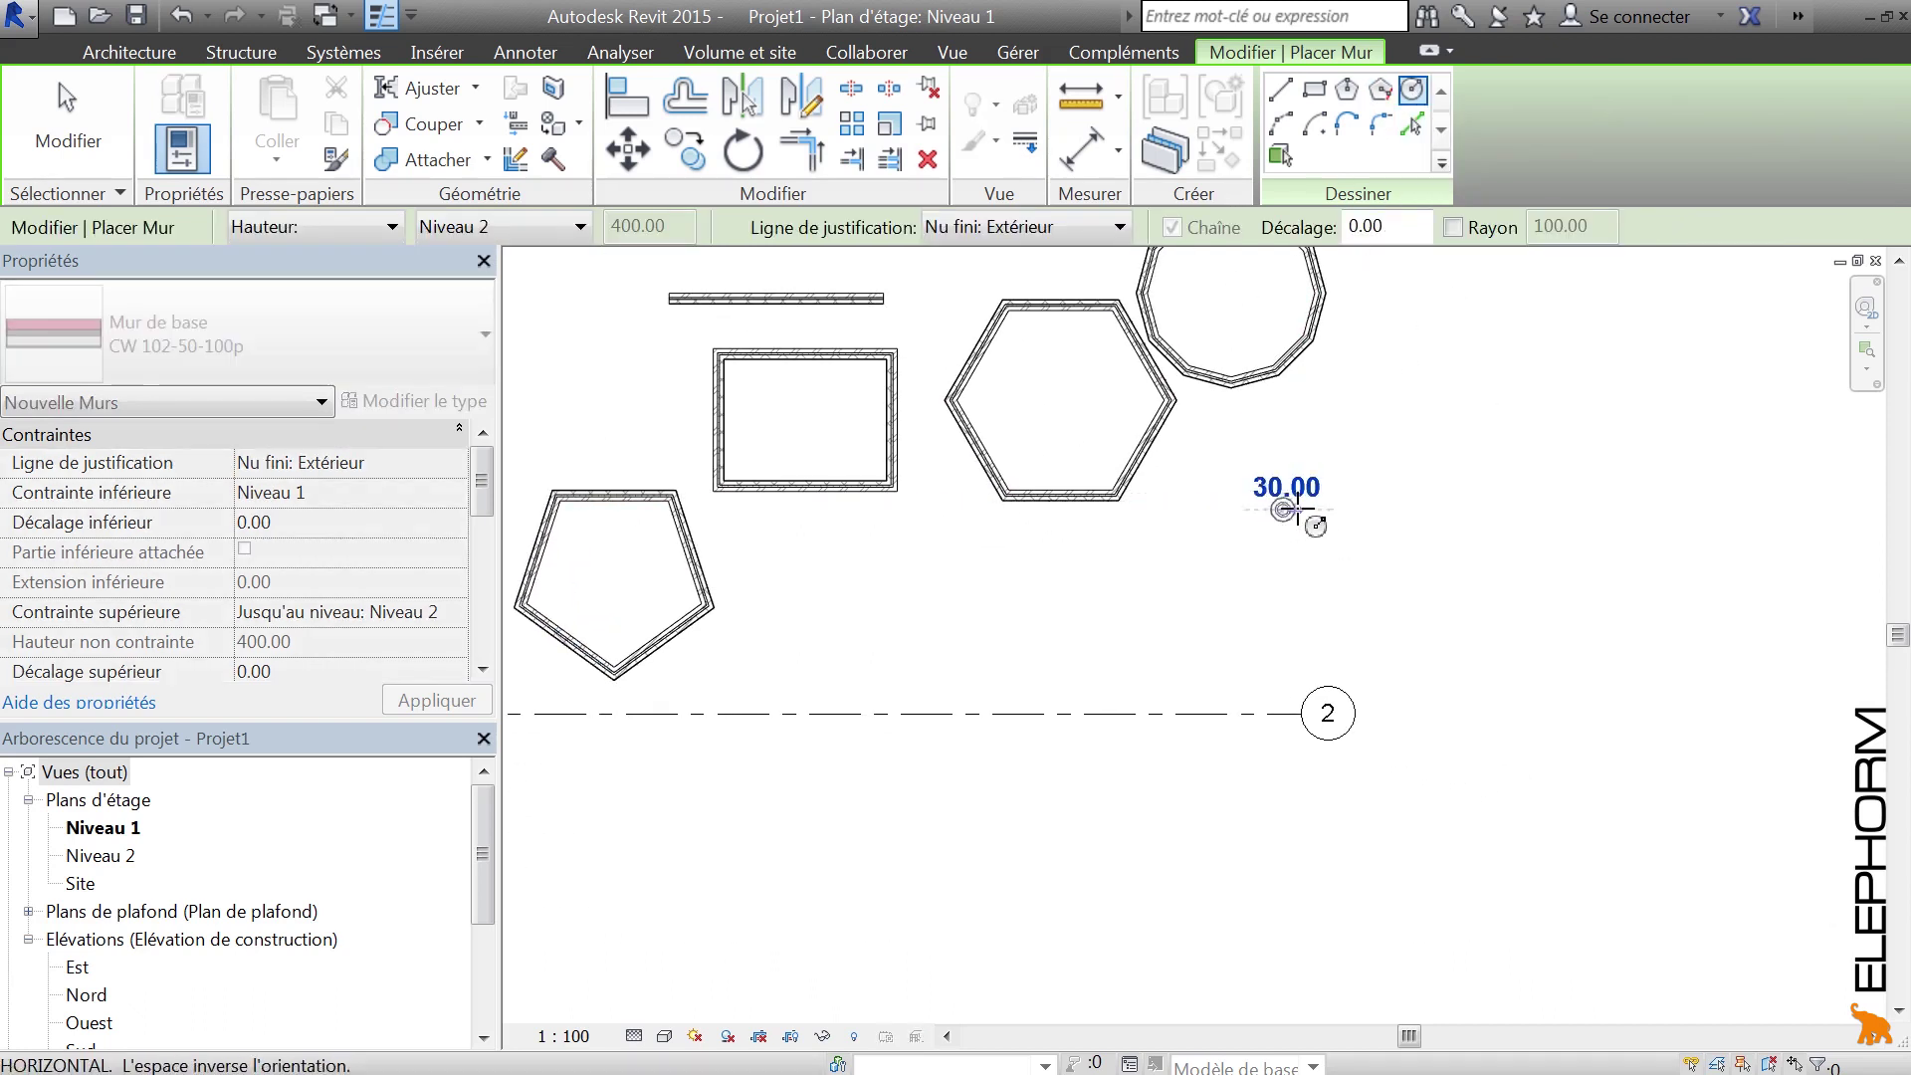
click(1408, 510)
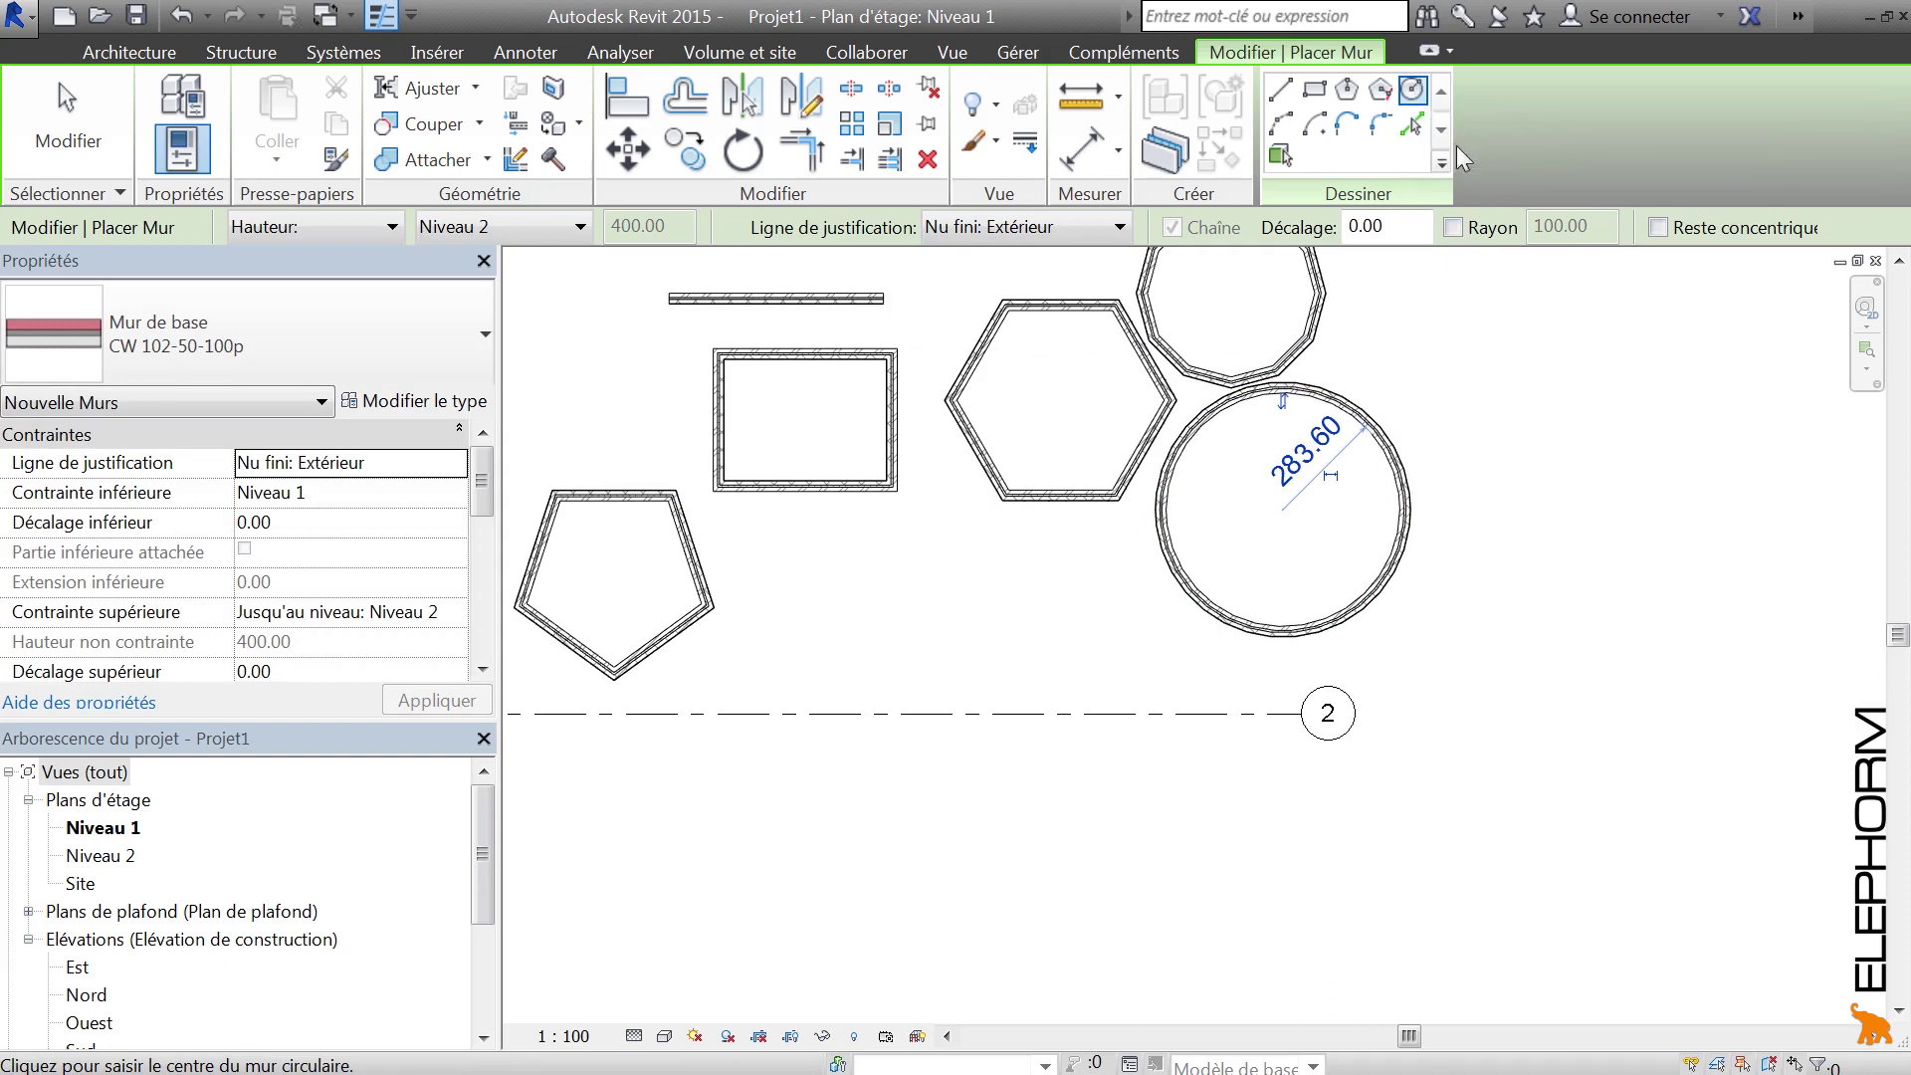
Step: Place a circular wall with a fixed radius of 250 over grid line 2, between the pentagon and the larger circle
click(1454, 228)
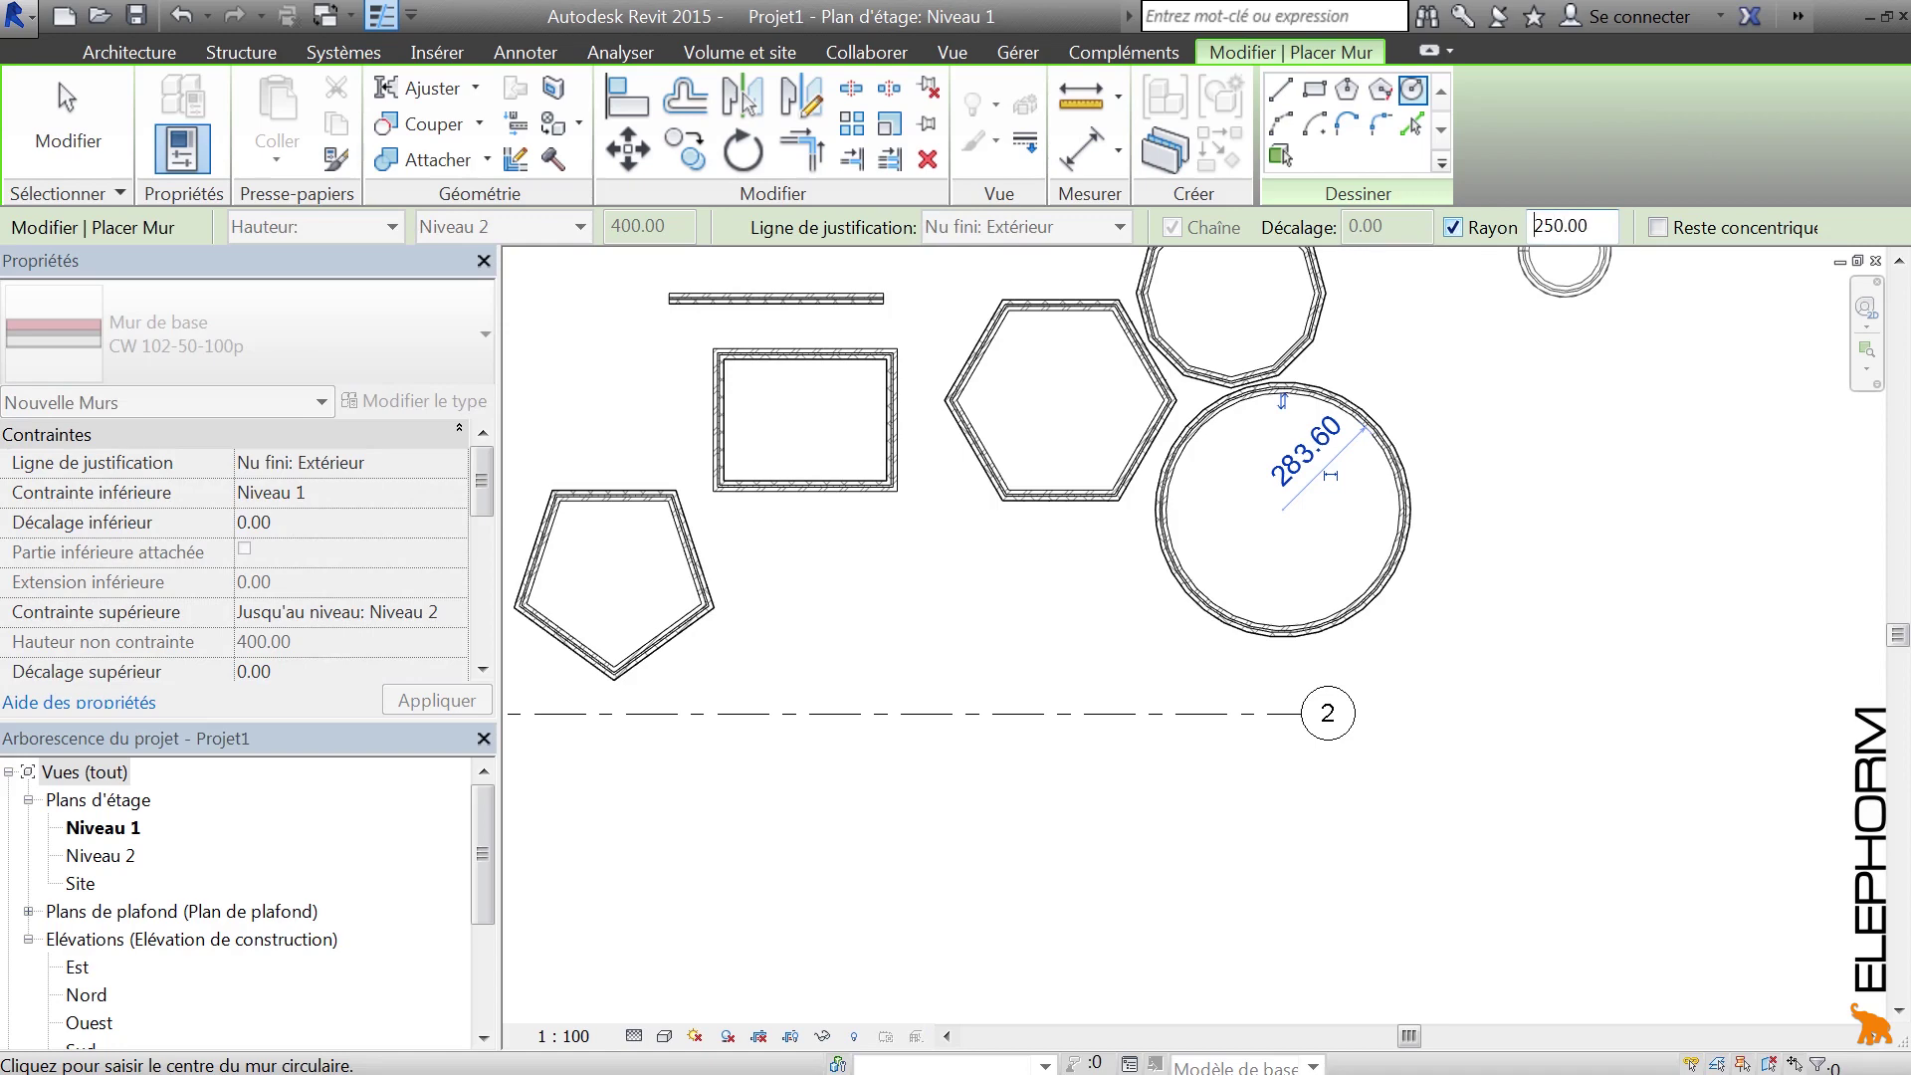
click(916, 680)
key(Escape)
key(Escape)
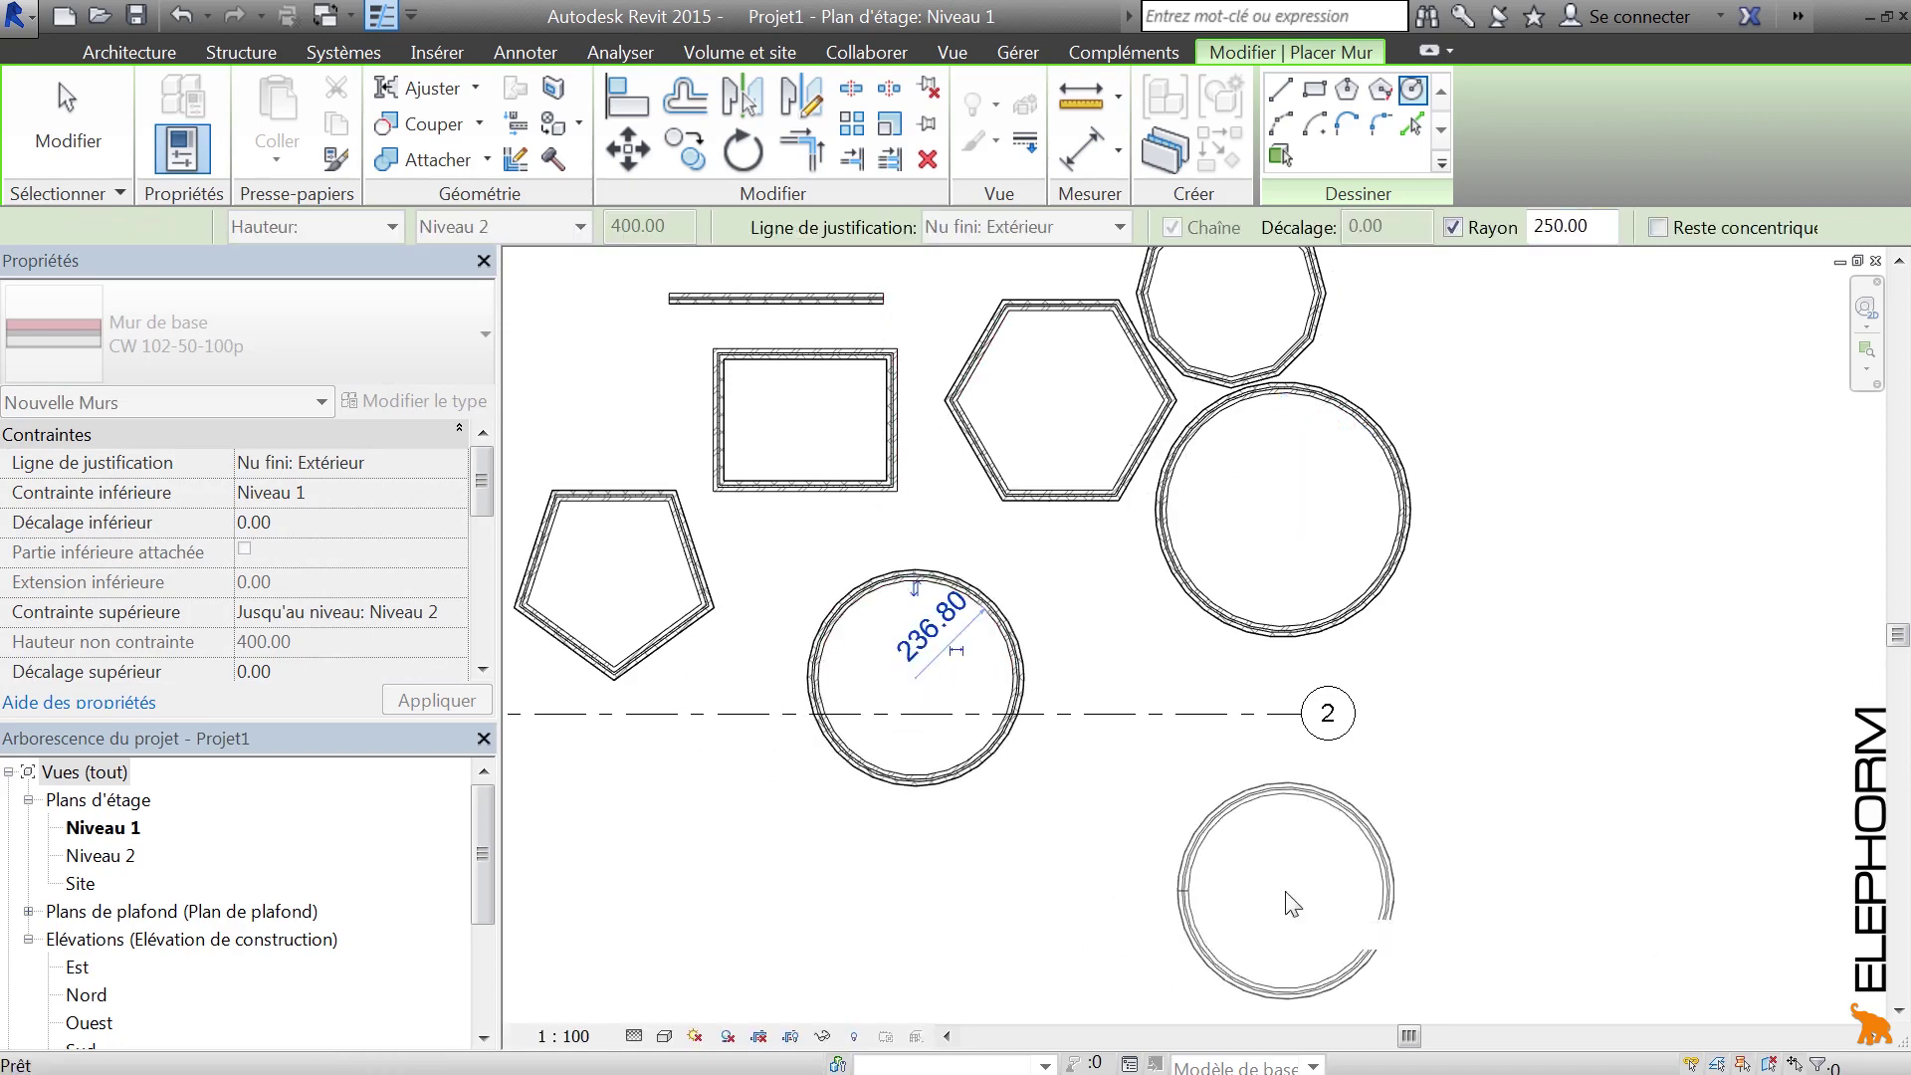
Step: Draw a start-end-radius arc wall with a radius of 500 beside the larger circular wall
click(177, 105)
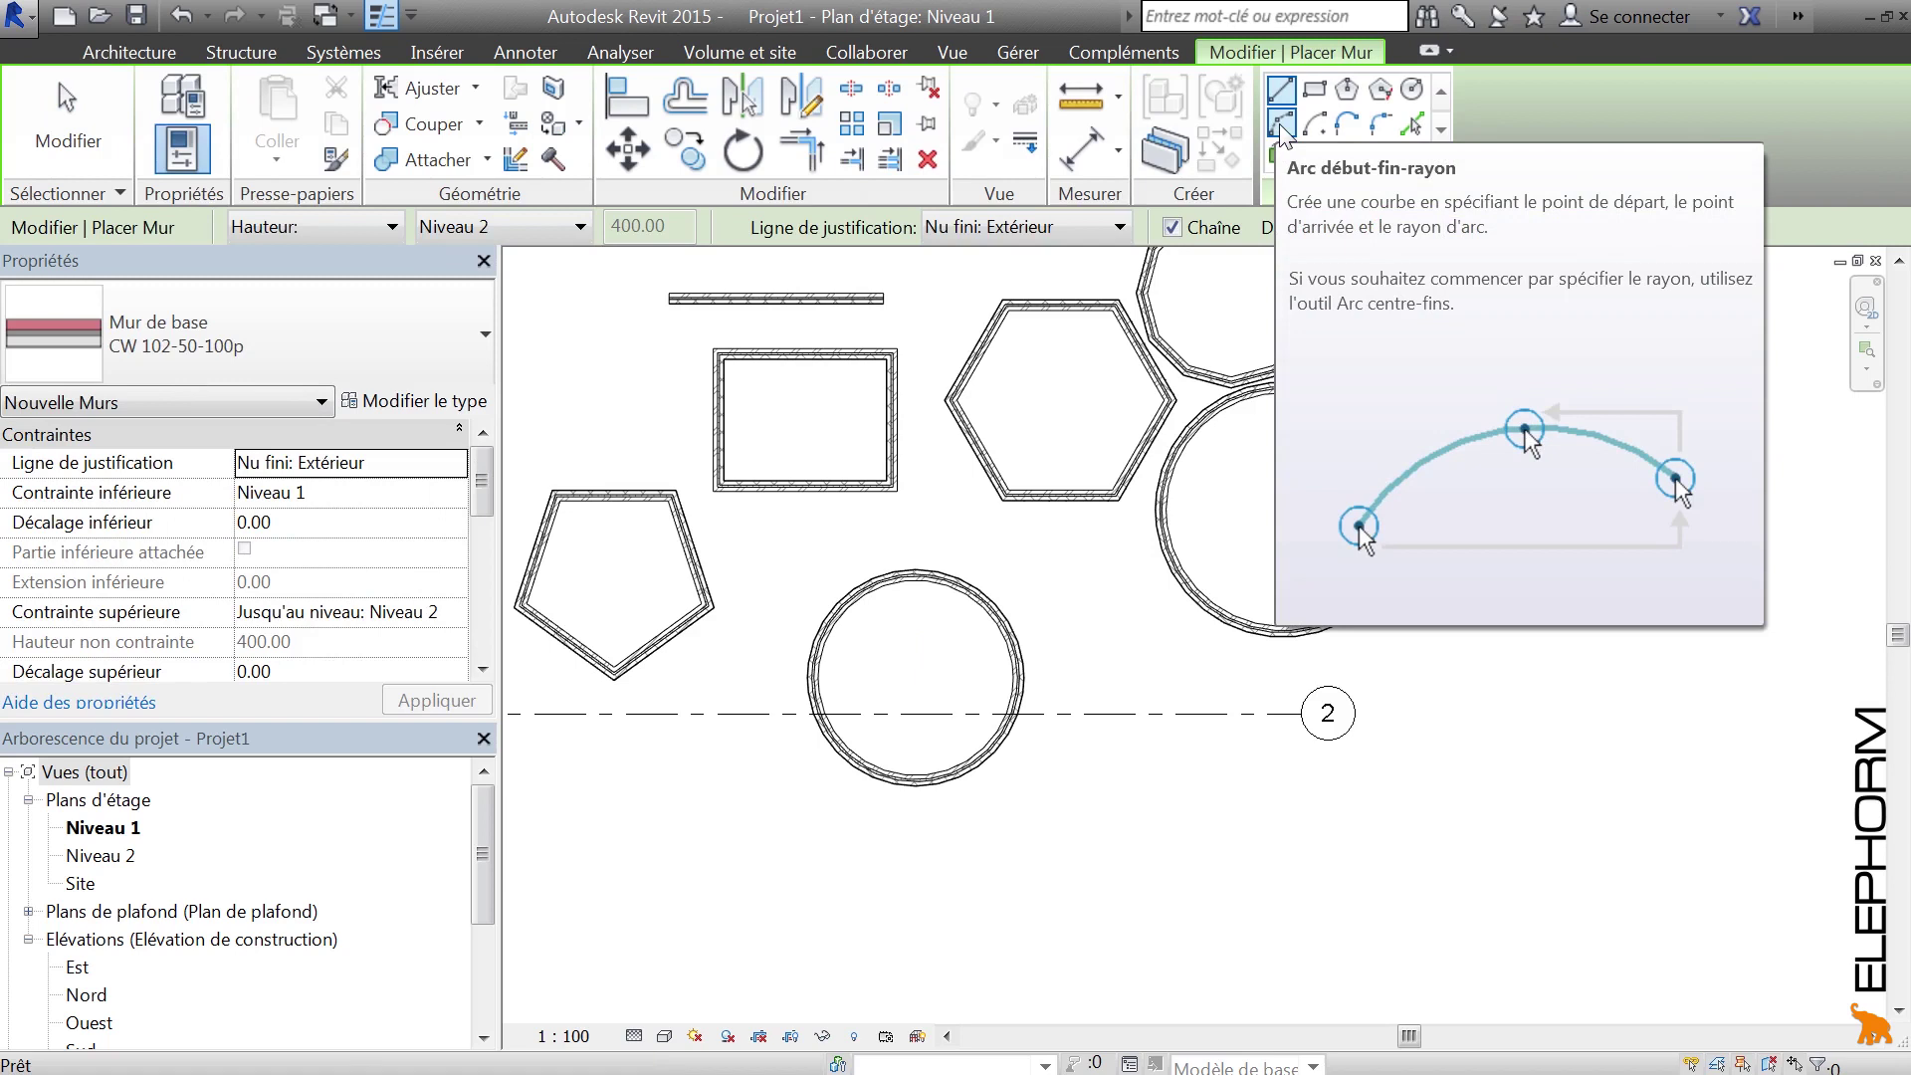
click(1281, 125)
click(1380, 360)
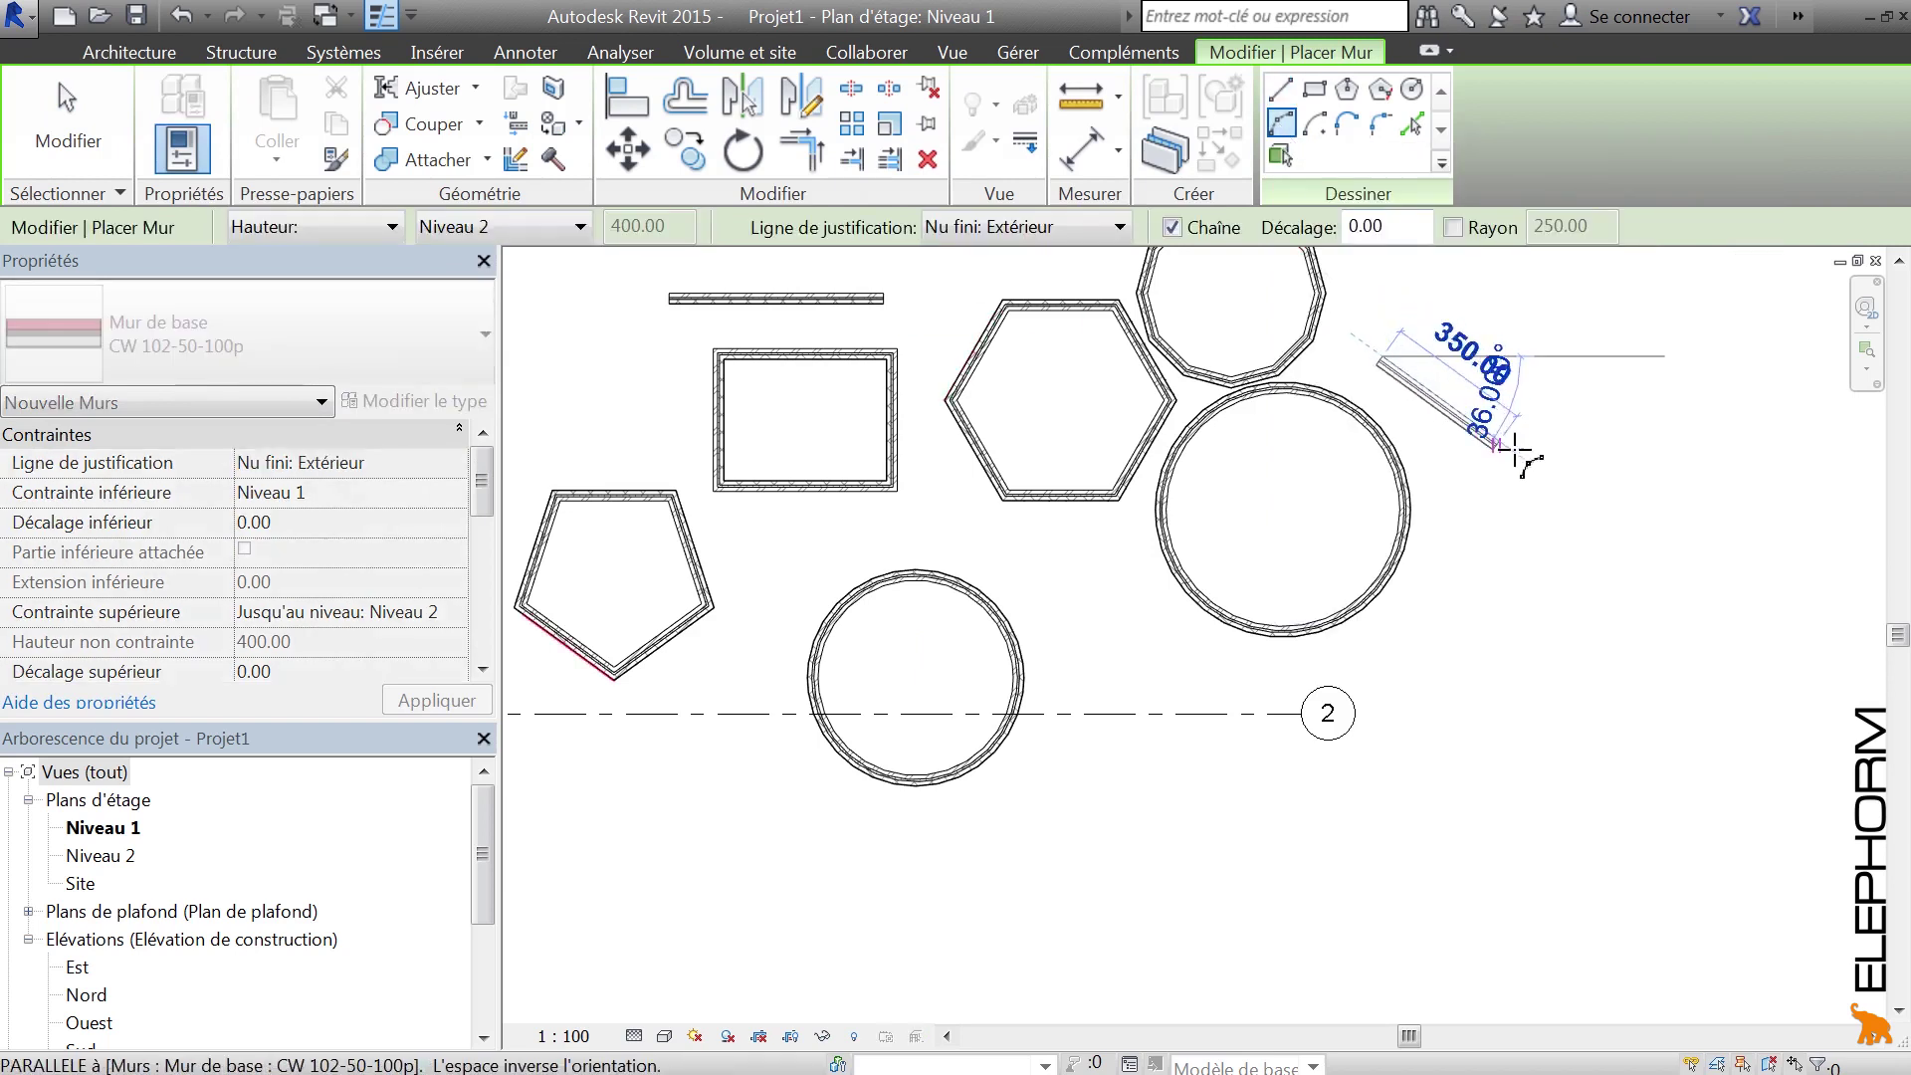
click(1612, 554)
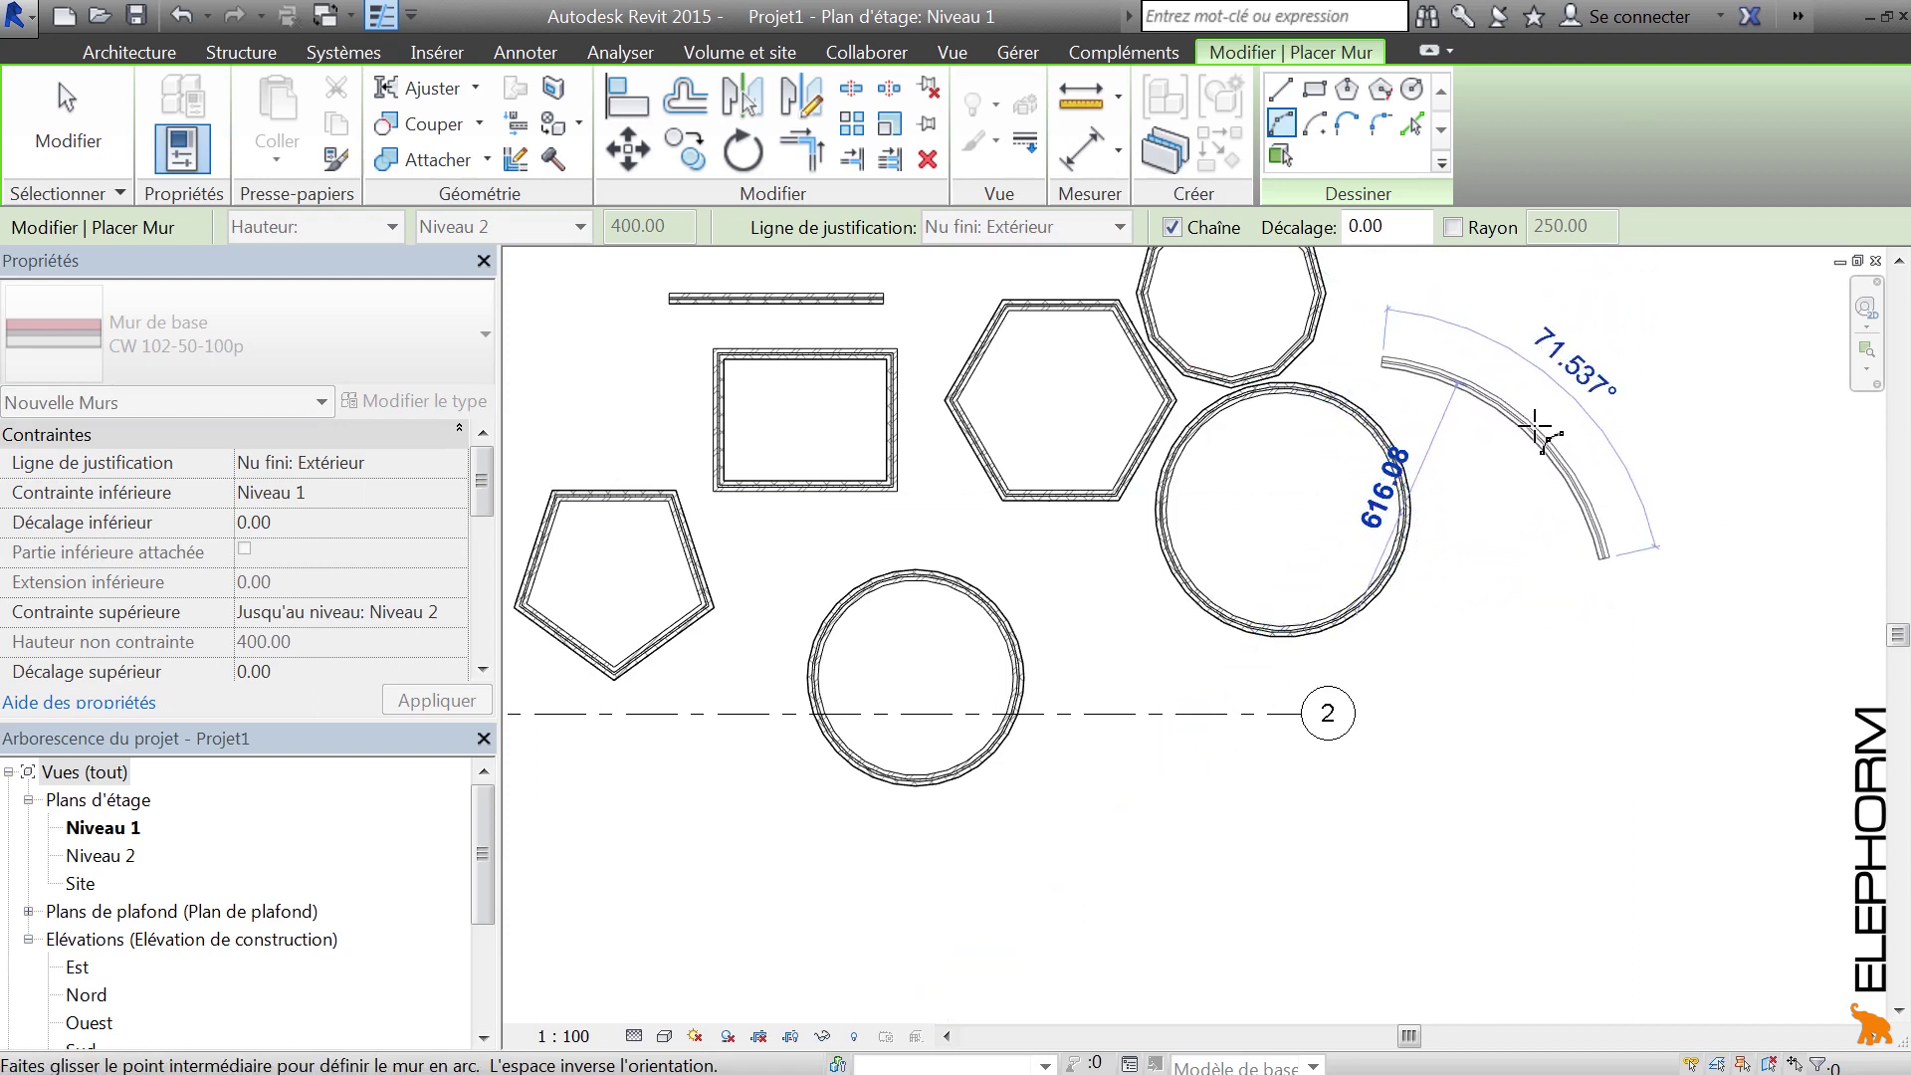
text(500)
key(Return)
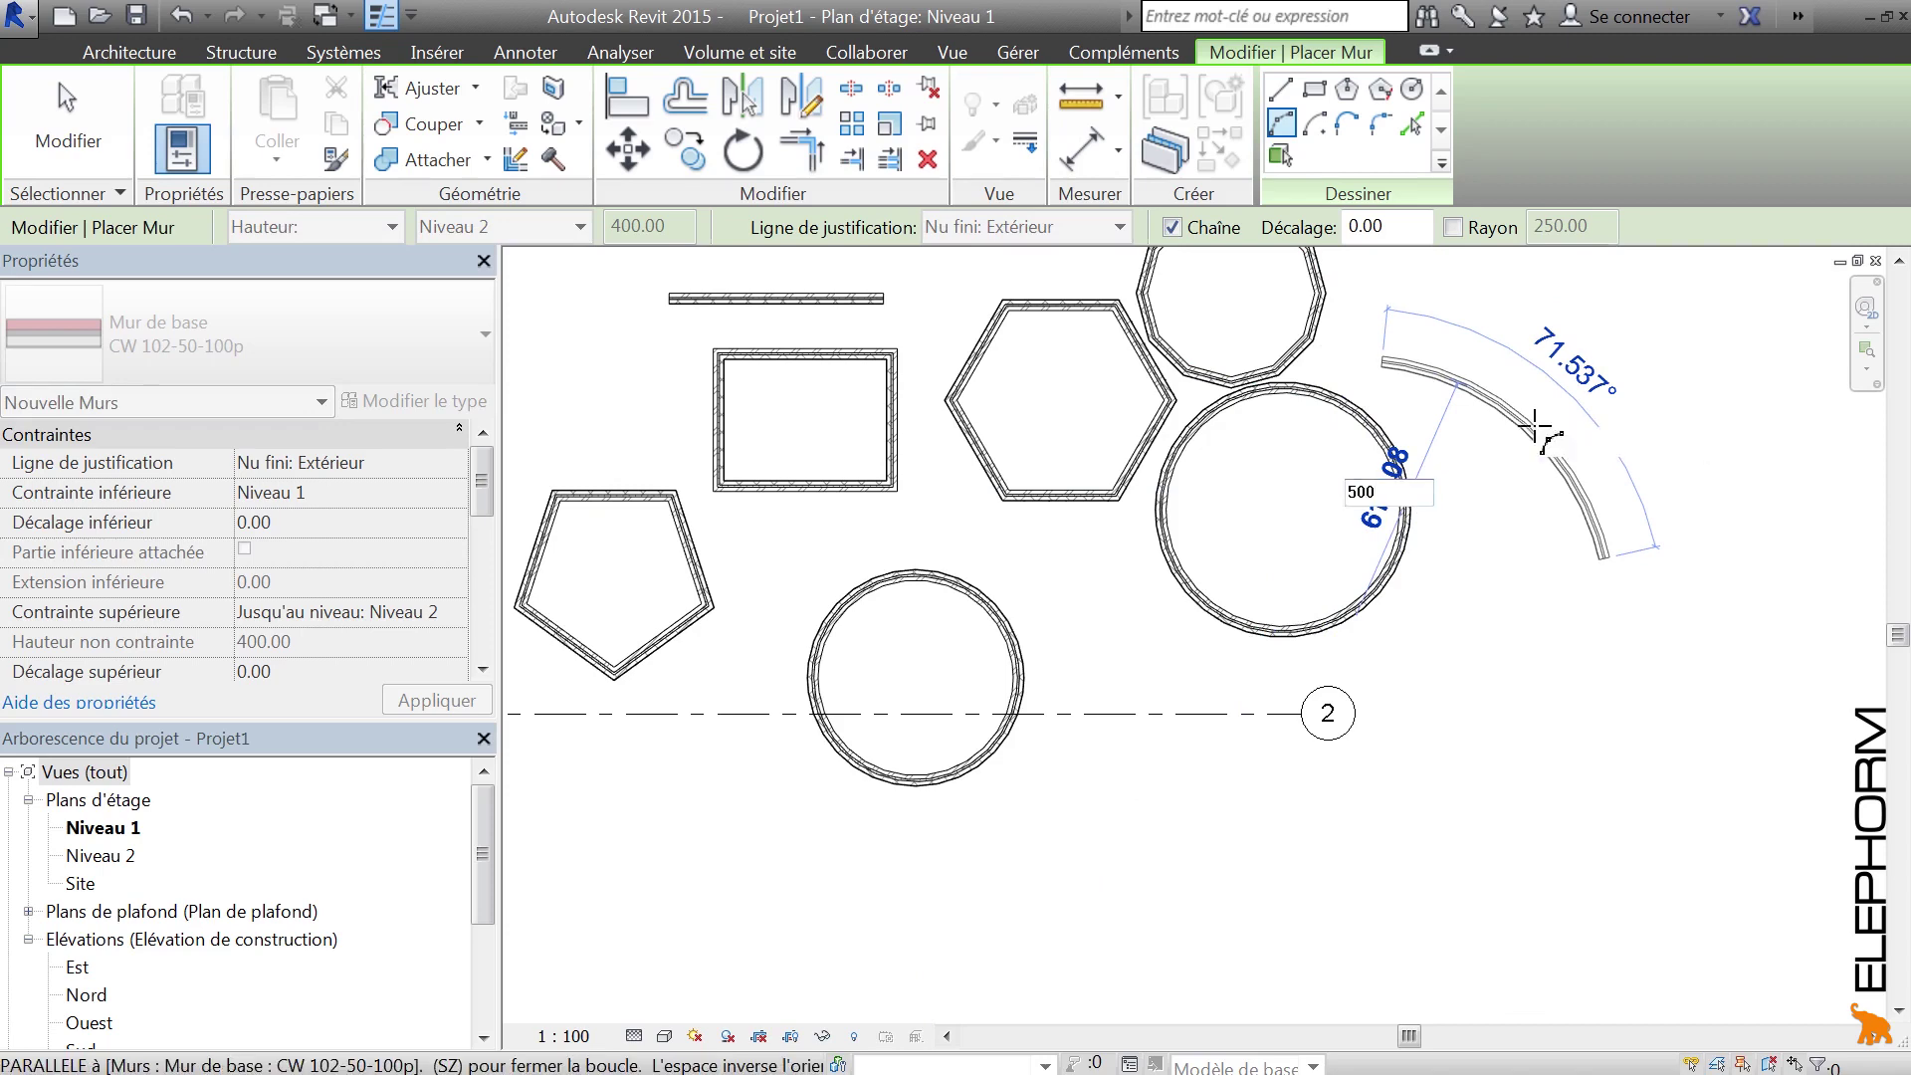
key(Escape)
key(Escape)
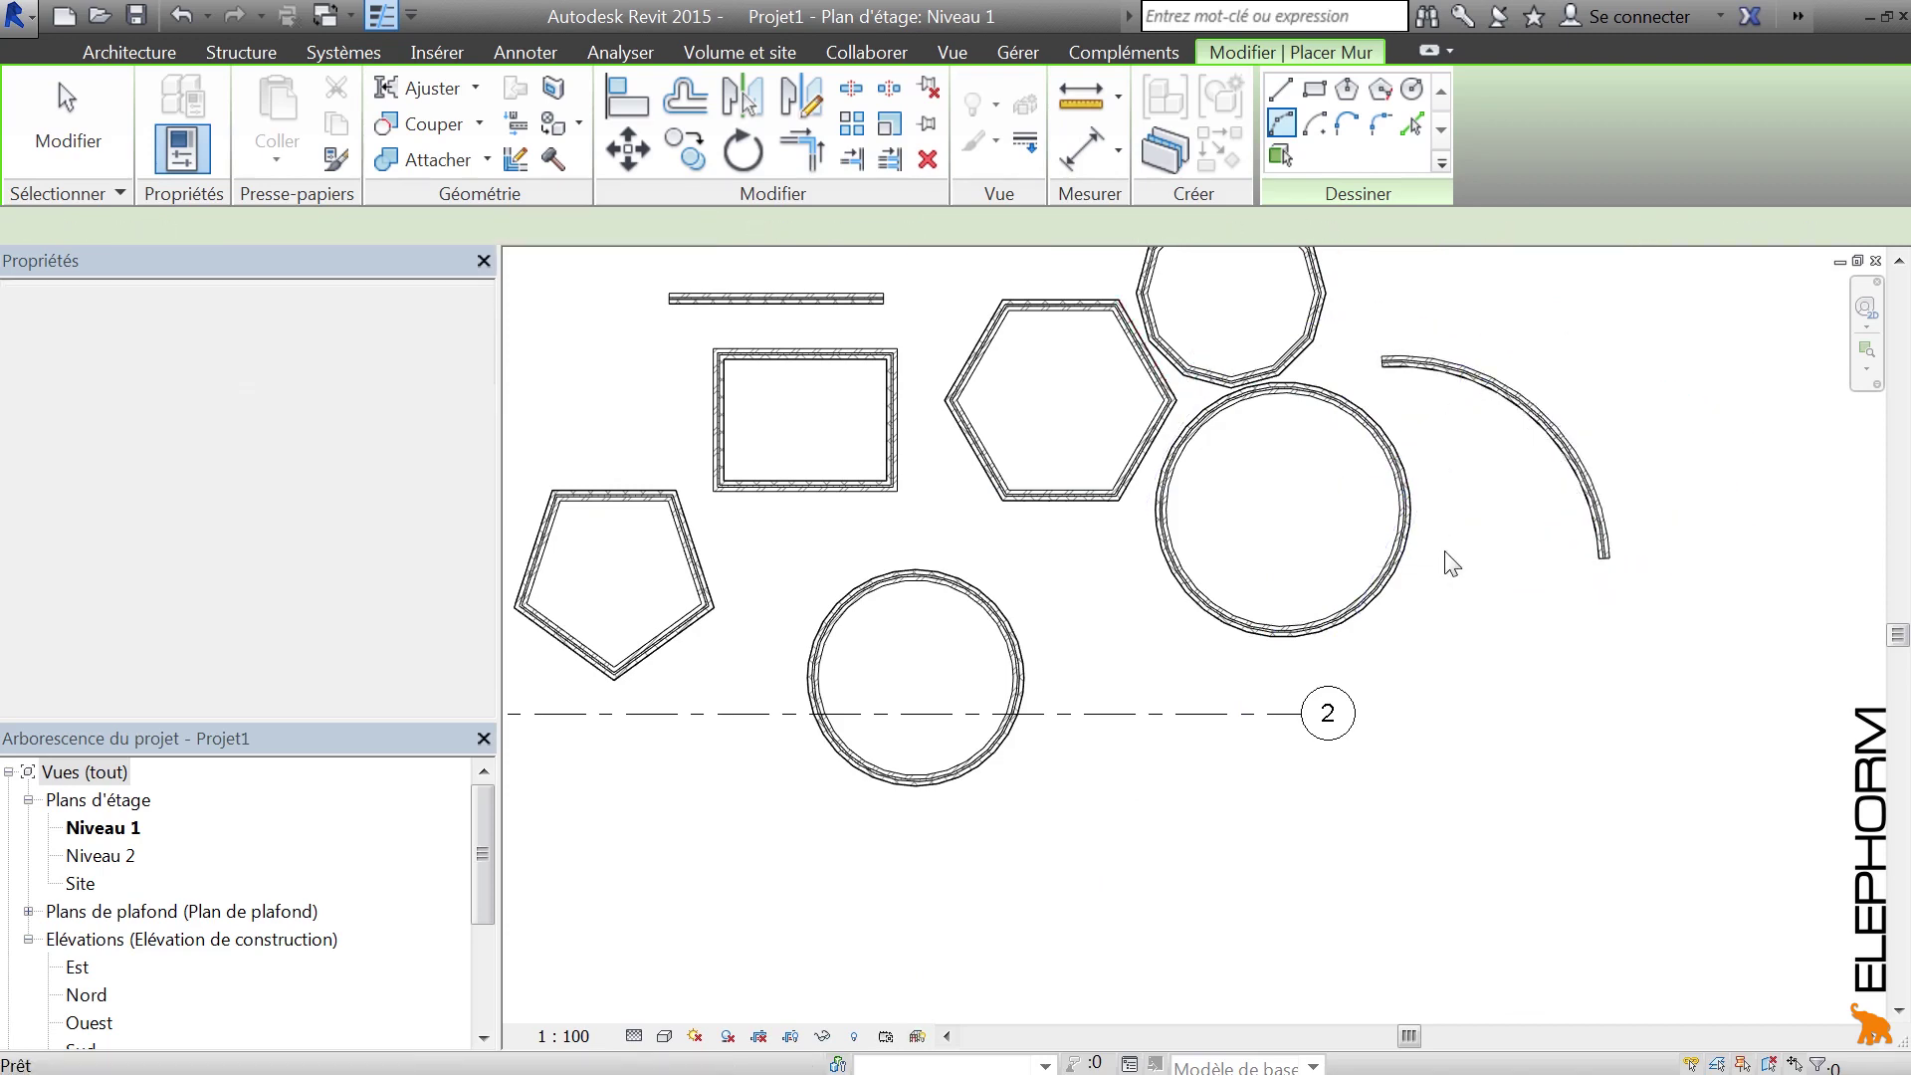
Step: Extend the straight wall above the rectangle at its end nearest grid 1 to a length of about 760
click(808, 309)
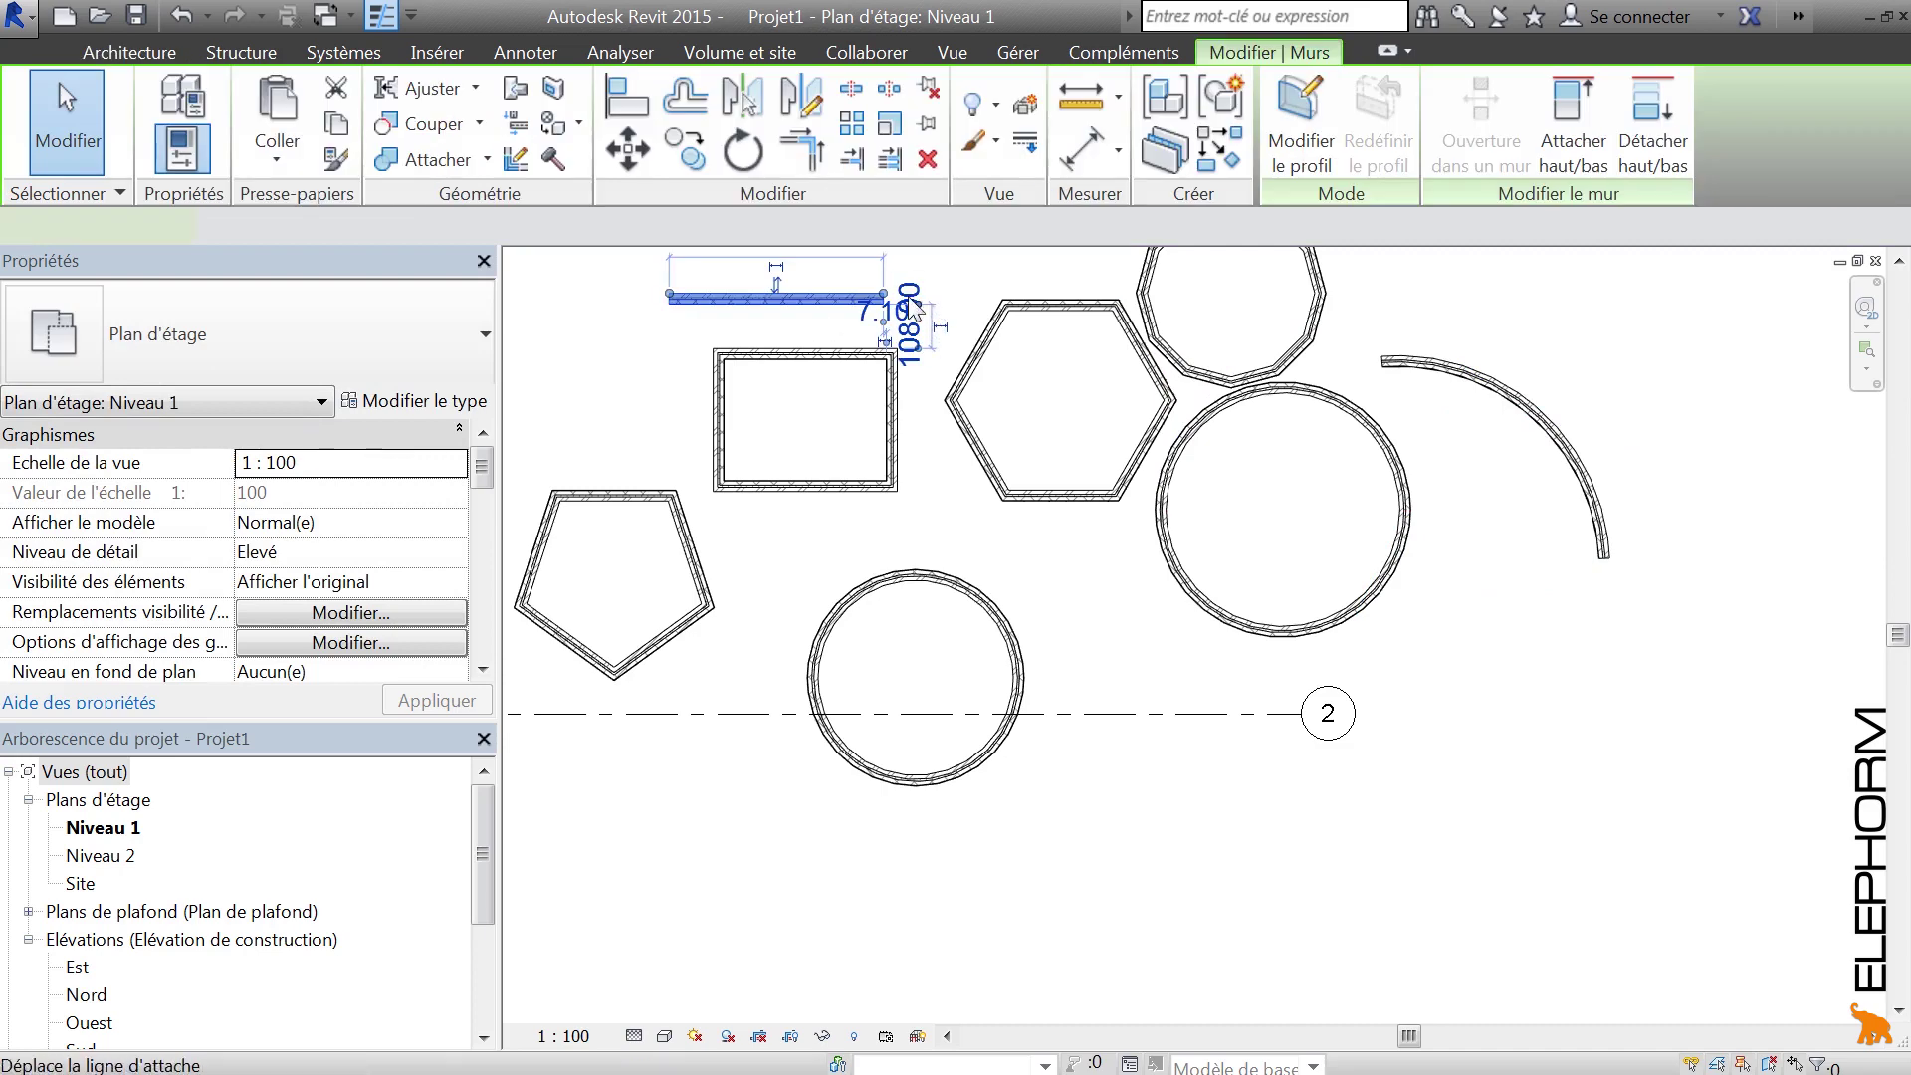
scroll(756, 284, up, 2)
middle_drag(755, 285, 1061, 481)
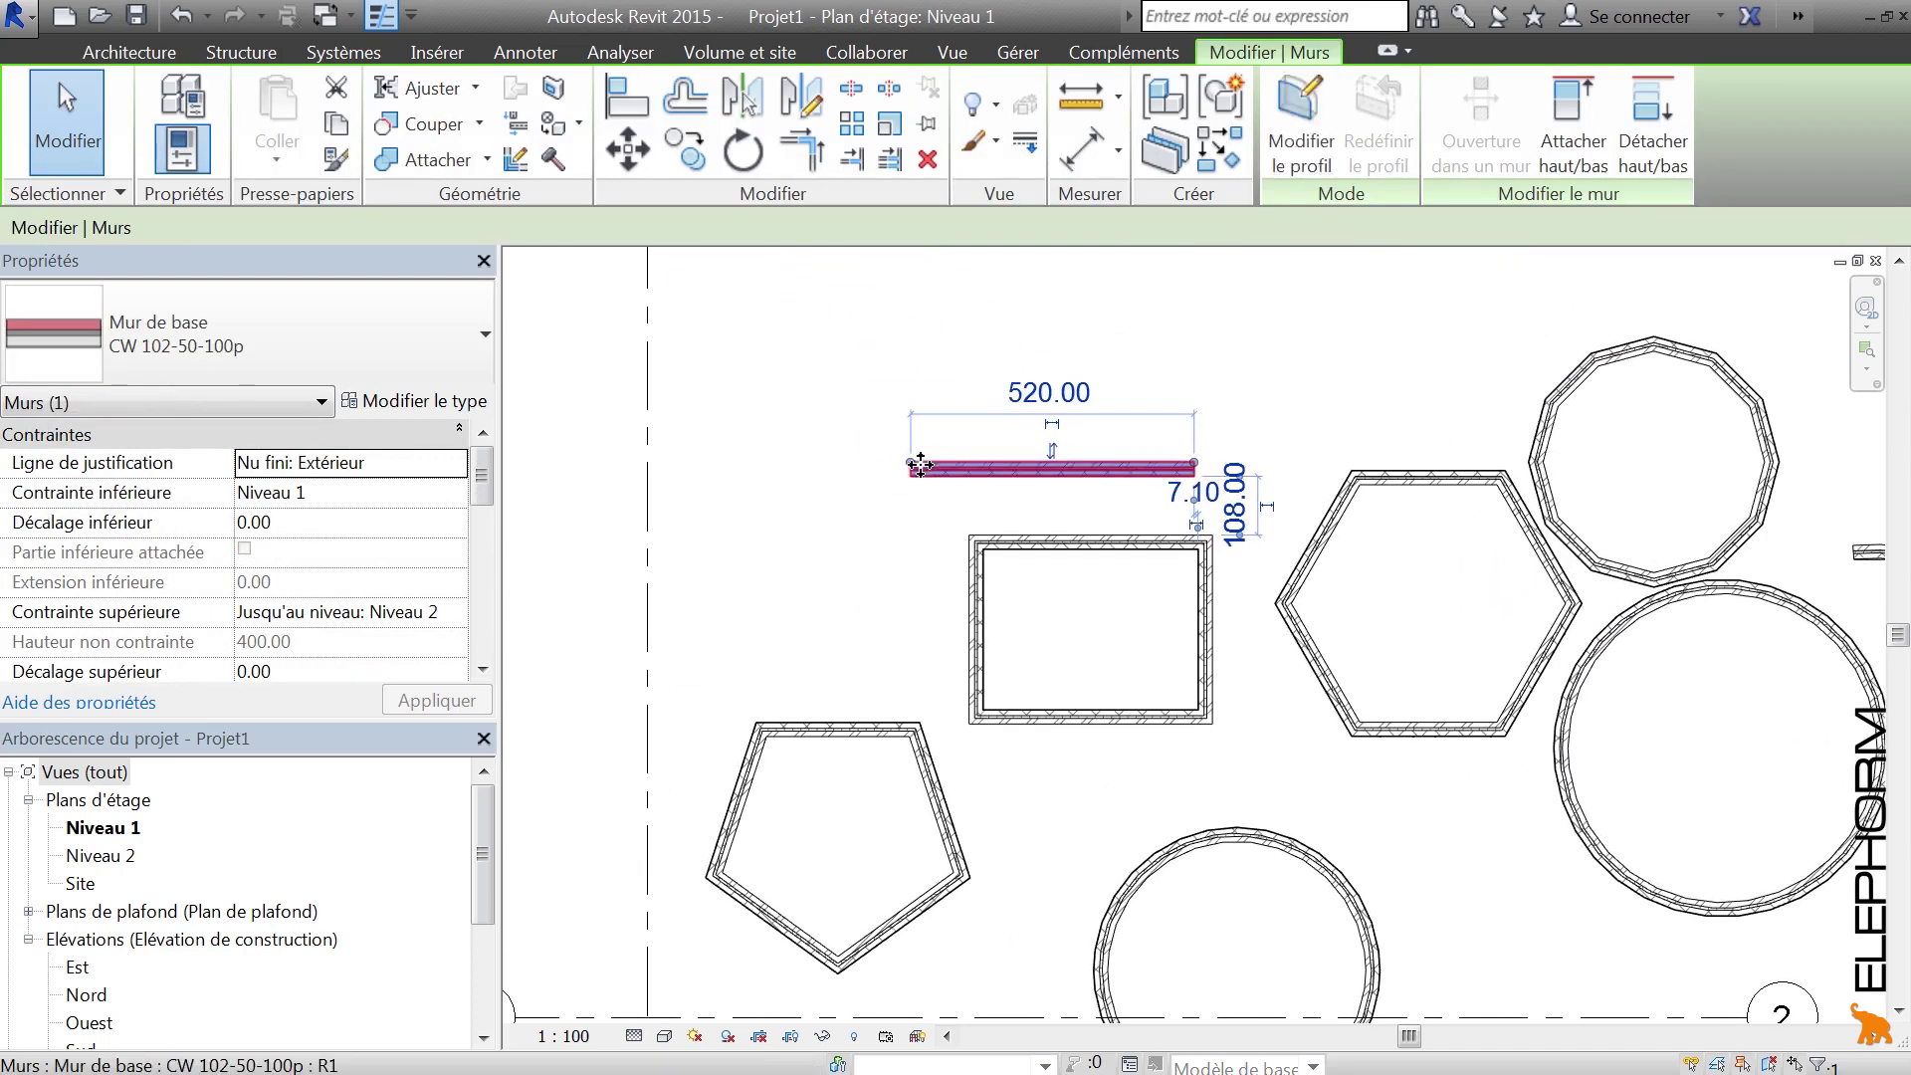
drag(910, 463, 778, 461)
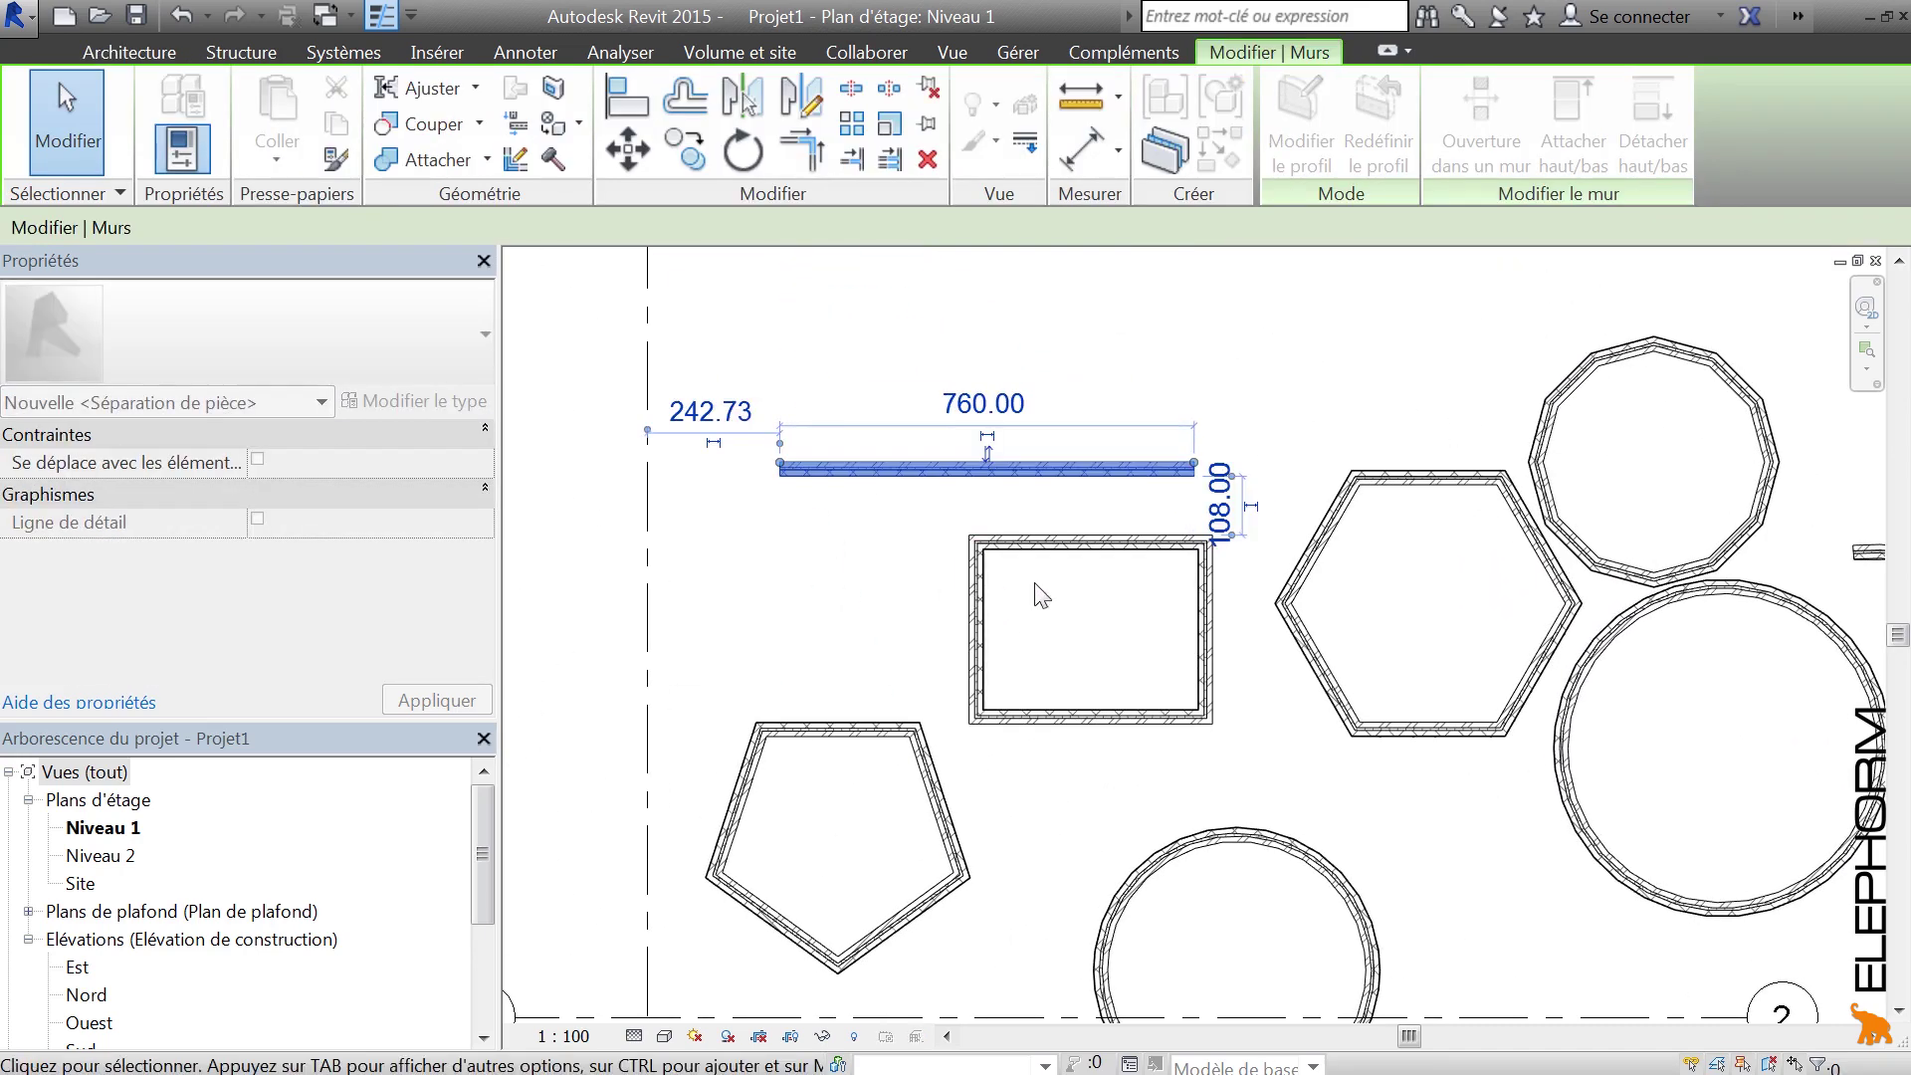
Step: Lengthen the lower end of the arc wall and shorten its upper end so it spans about 100°
scroll(1041, 593, down, 2)
middle_drag(1177, 610, 953, 503)
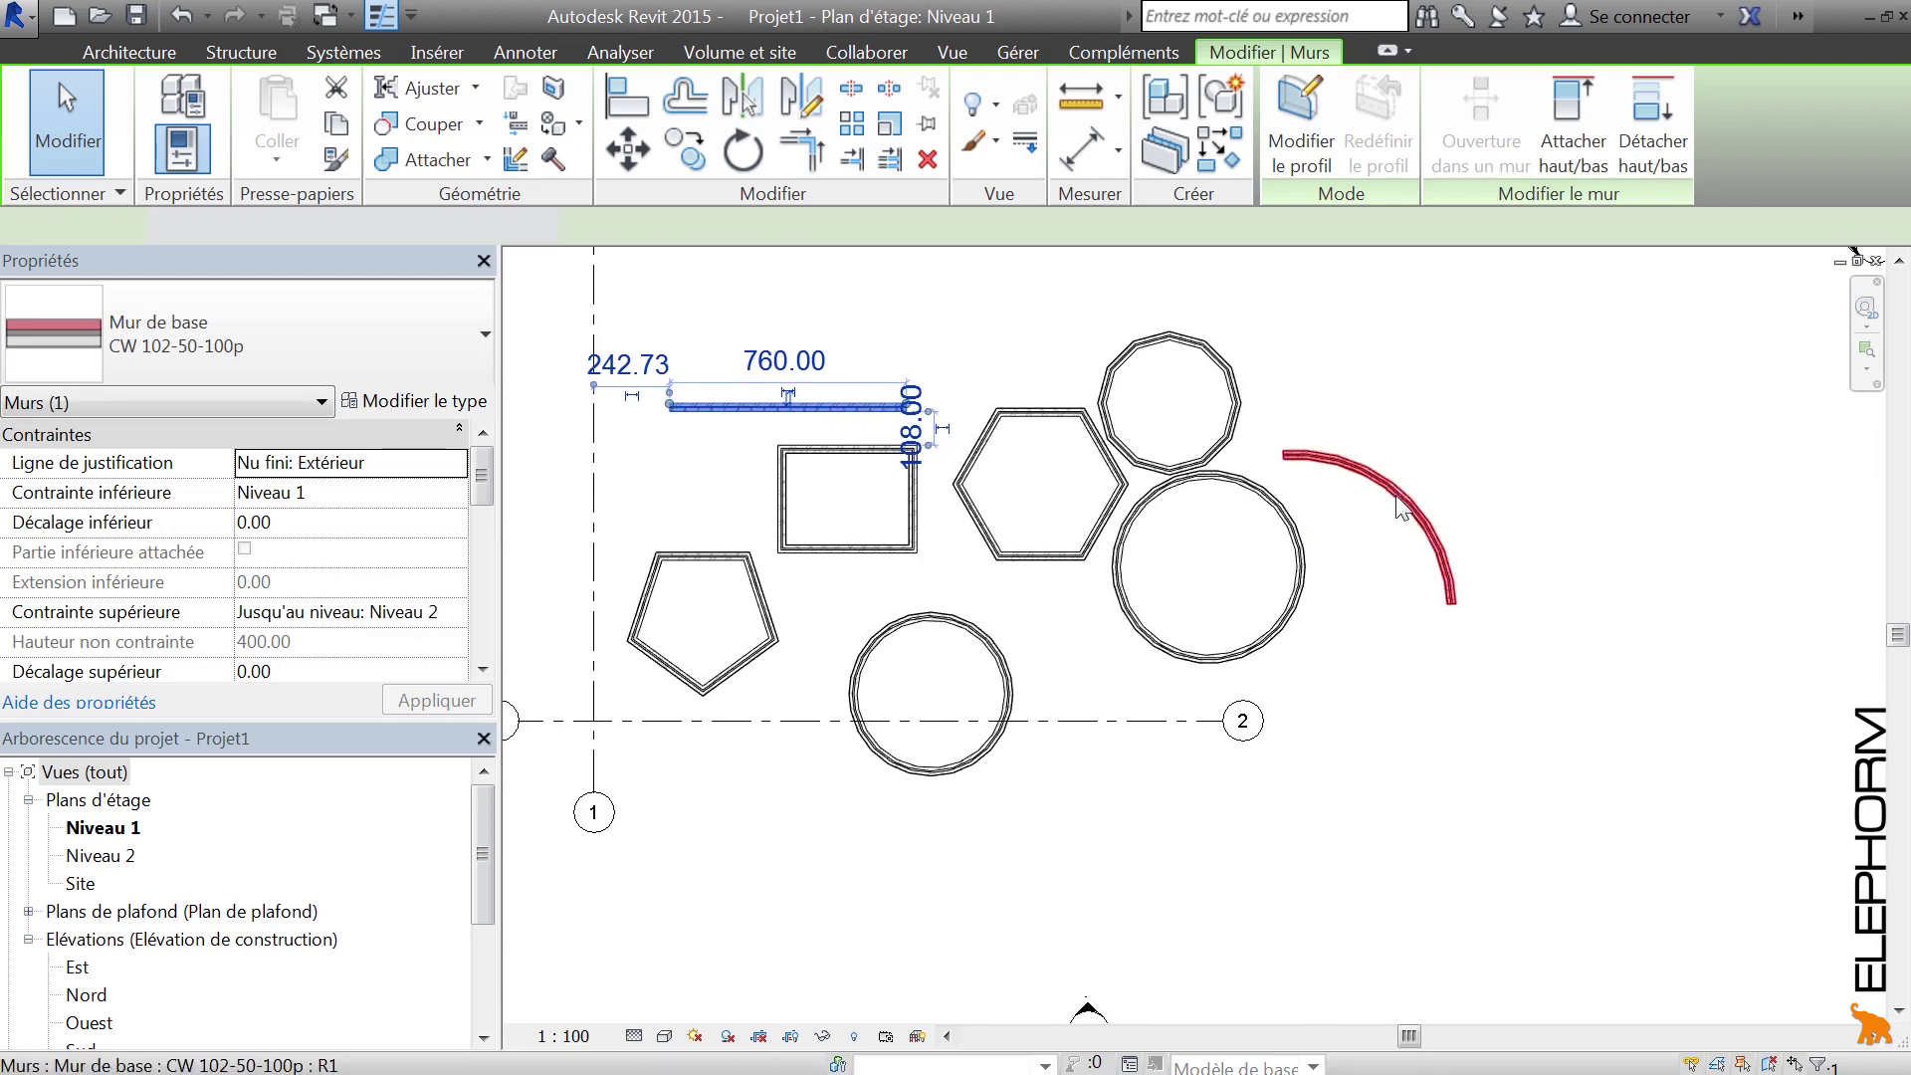
click(1399, 498)
drag(1456, 607, 1373, 726)
middle_drag(1299, 461, 1371, 408)
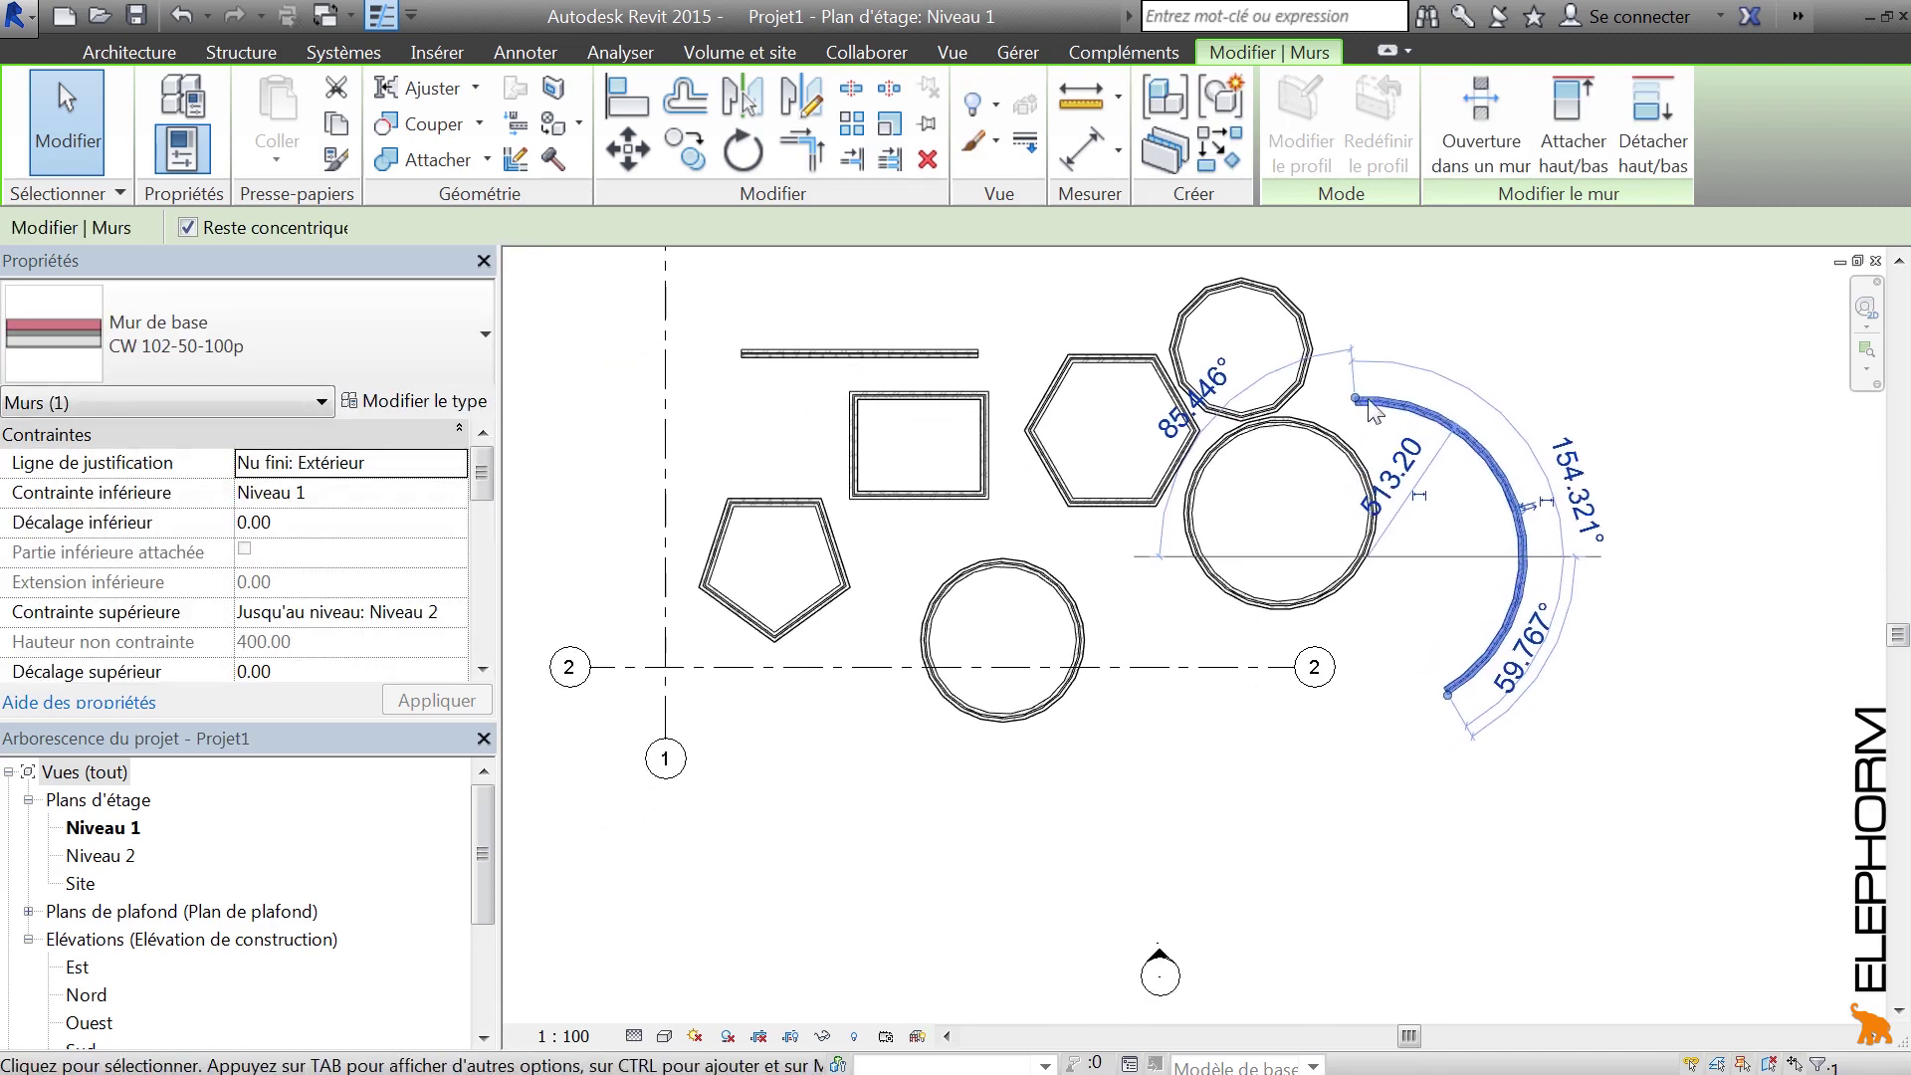
drag(1371, 408, 1505, 395)
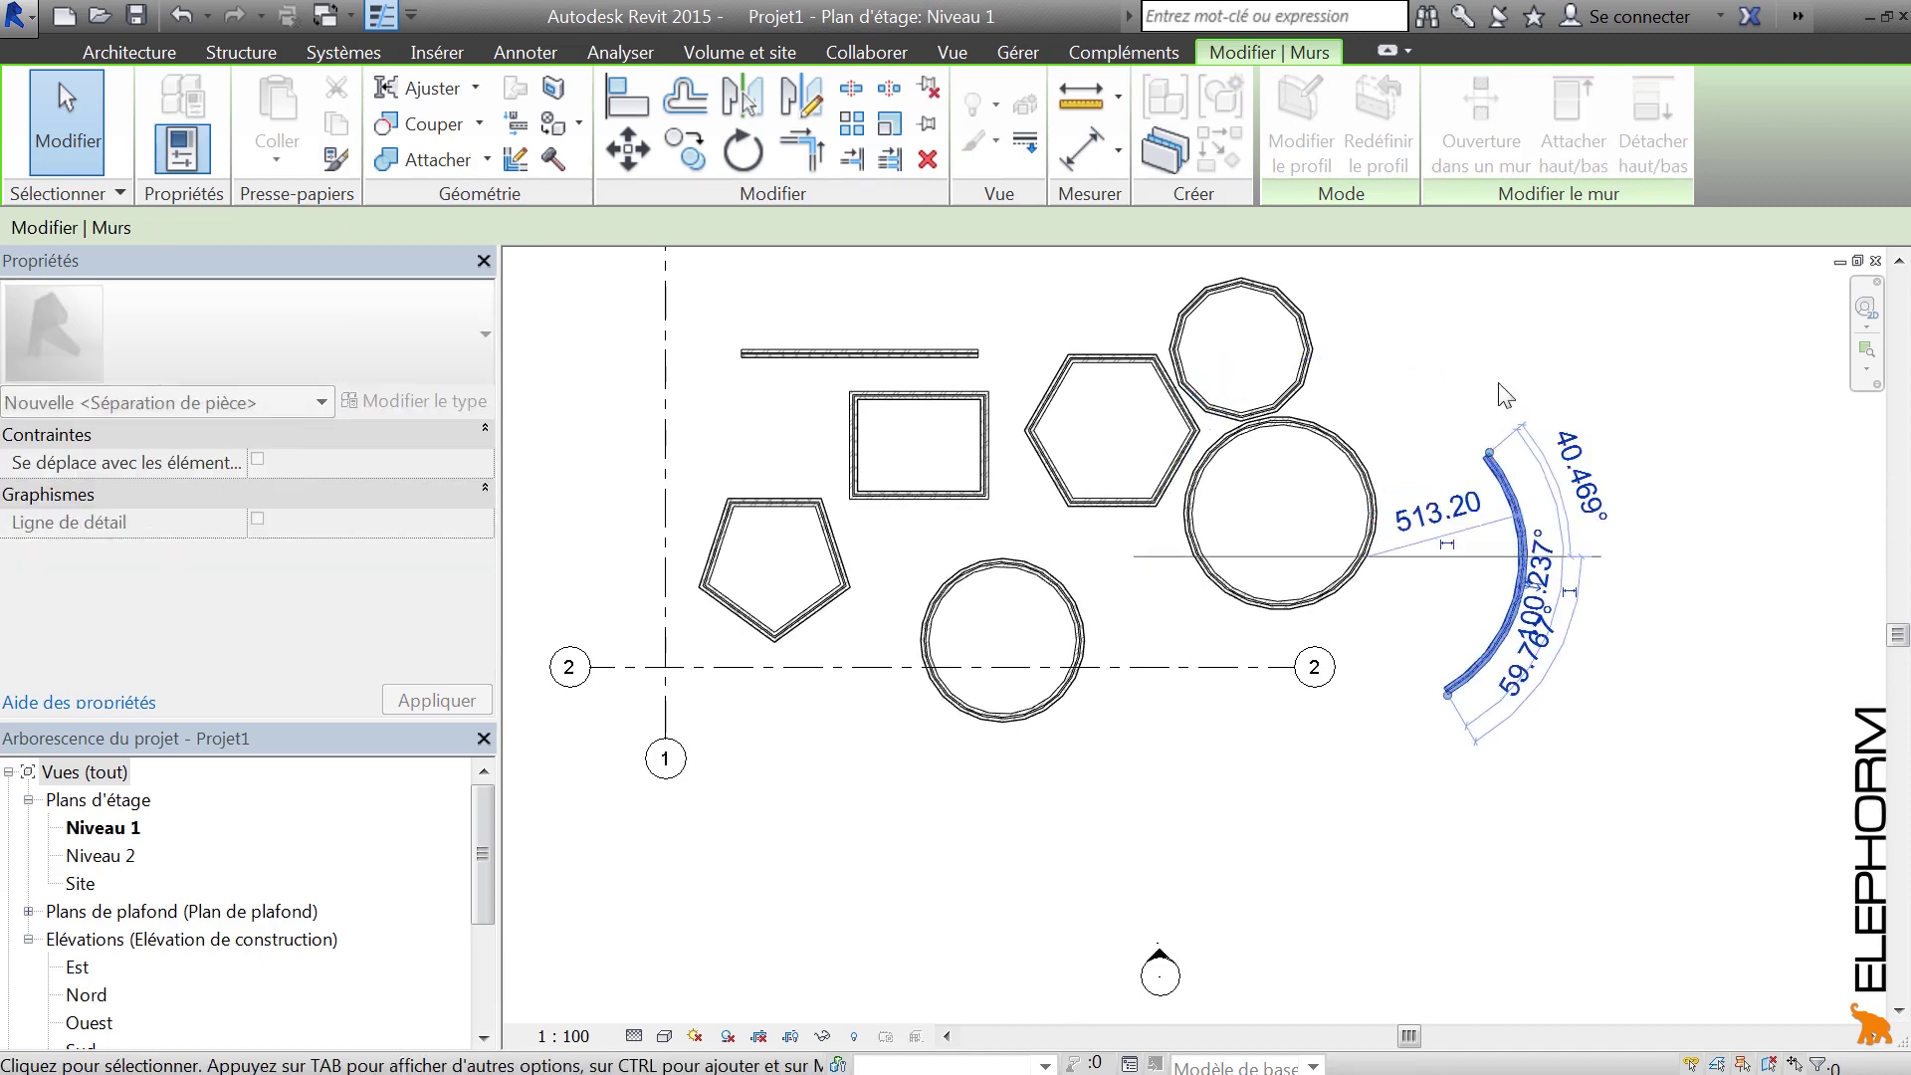
click(1423, 348)
Step: Draw a centre-ends arc wall with a radius of about 430 above the existing arc, flipped so it bulges upward
click(170, 115)
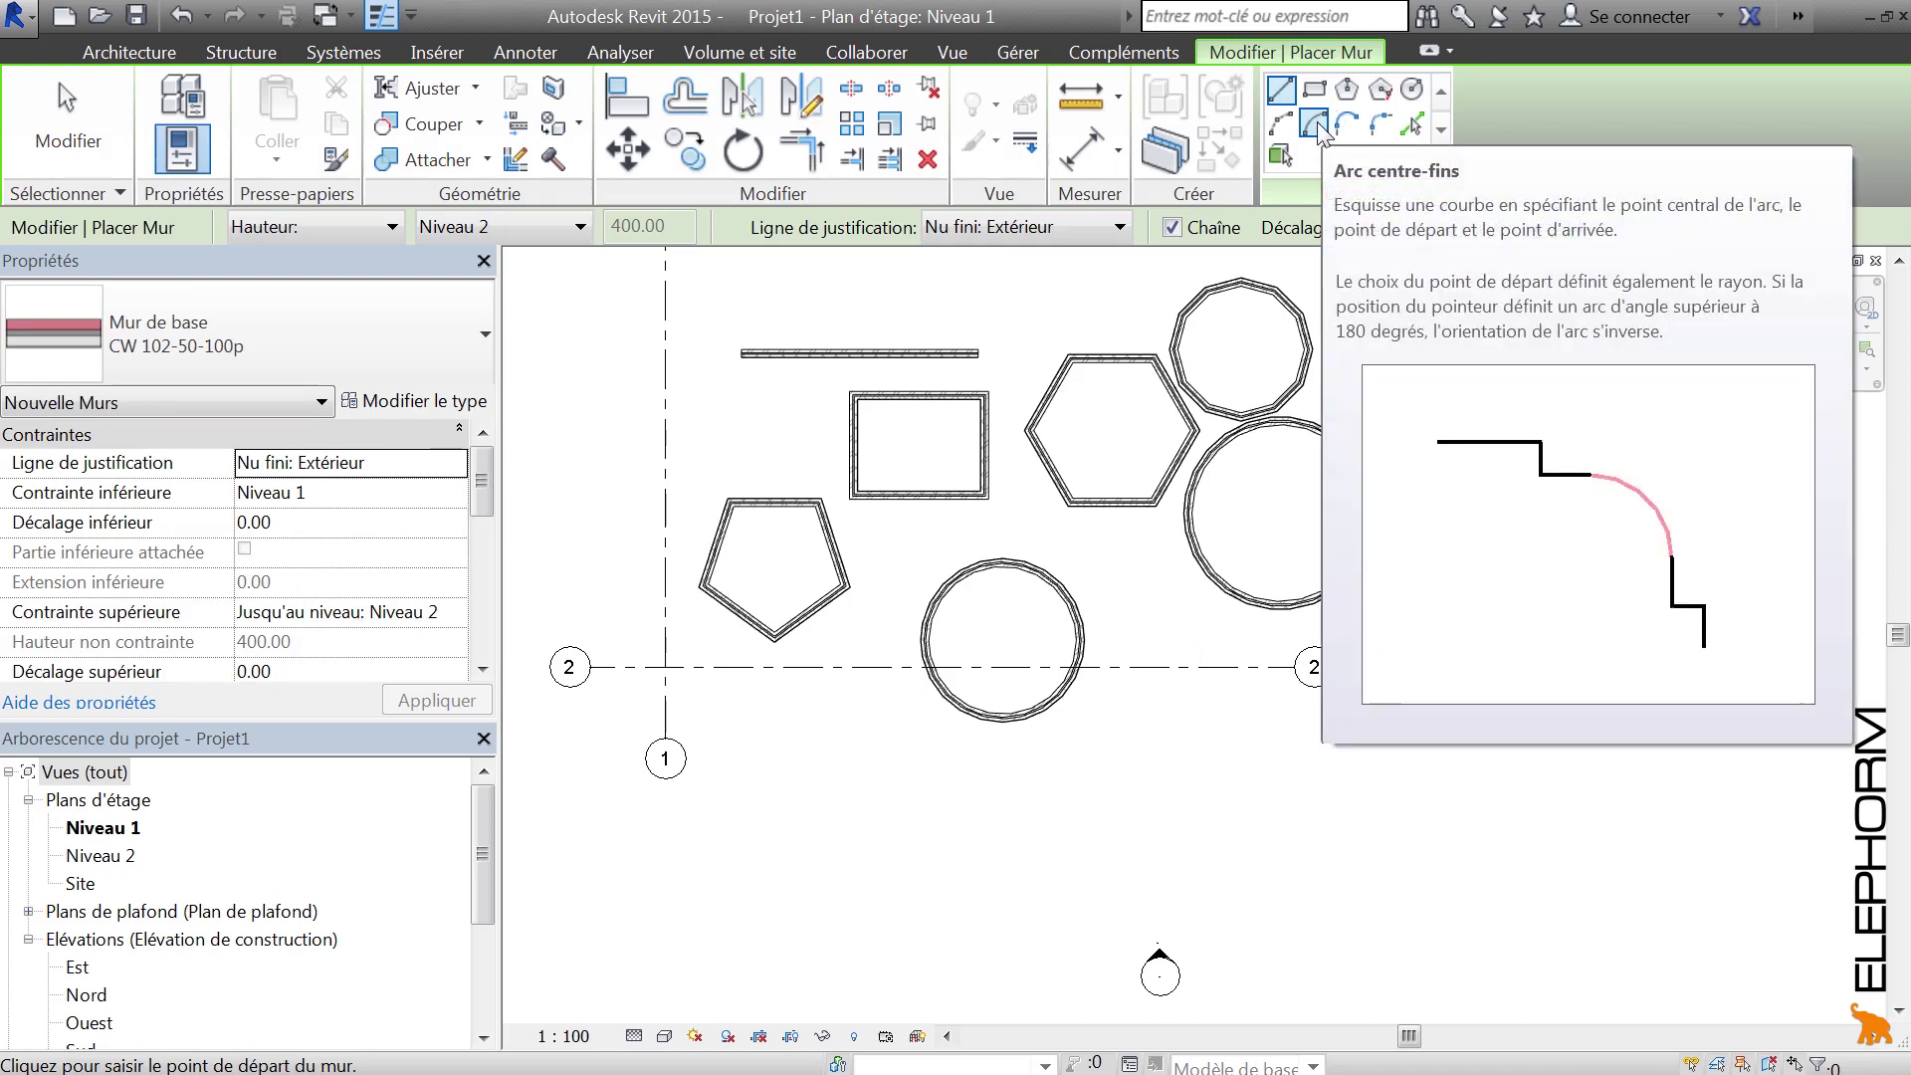
click(1313, 124)
click(1457, 408)
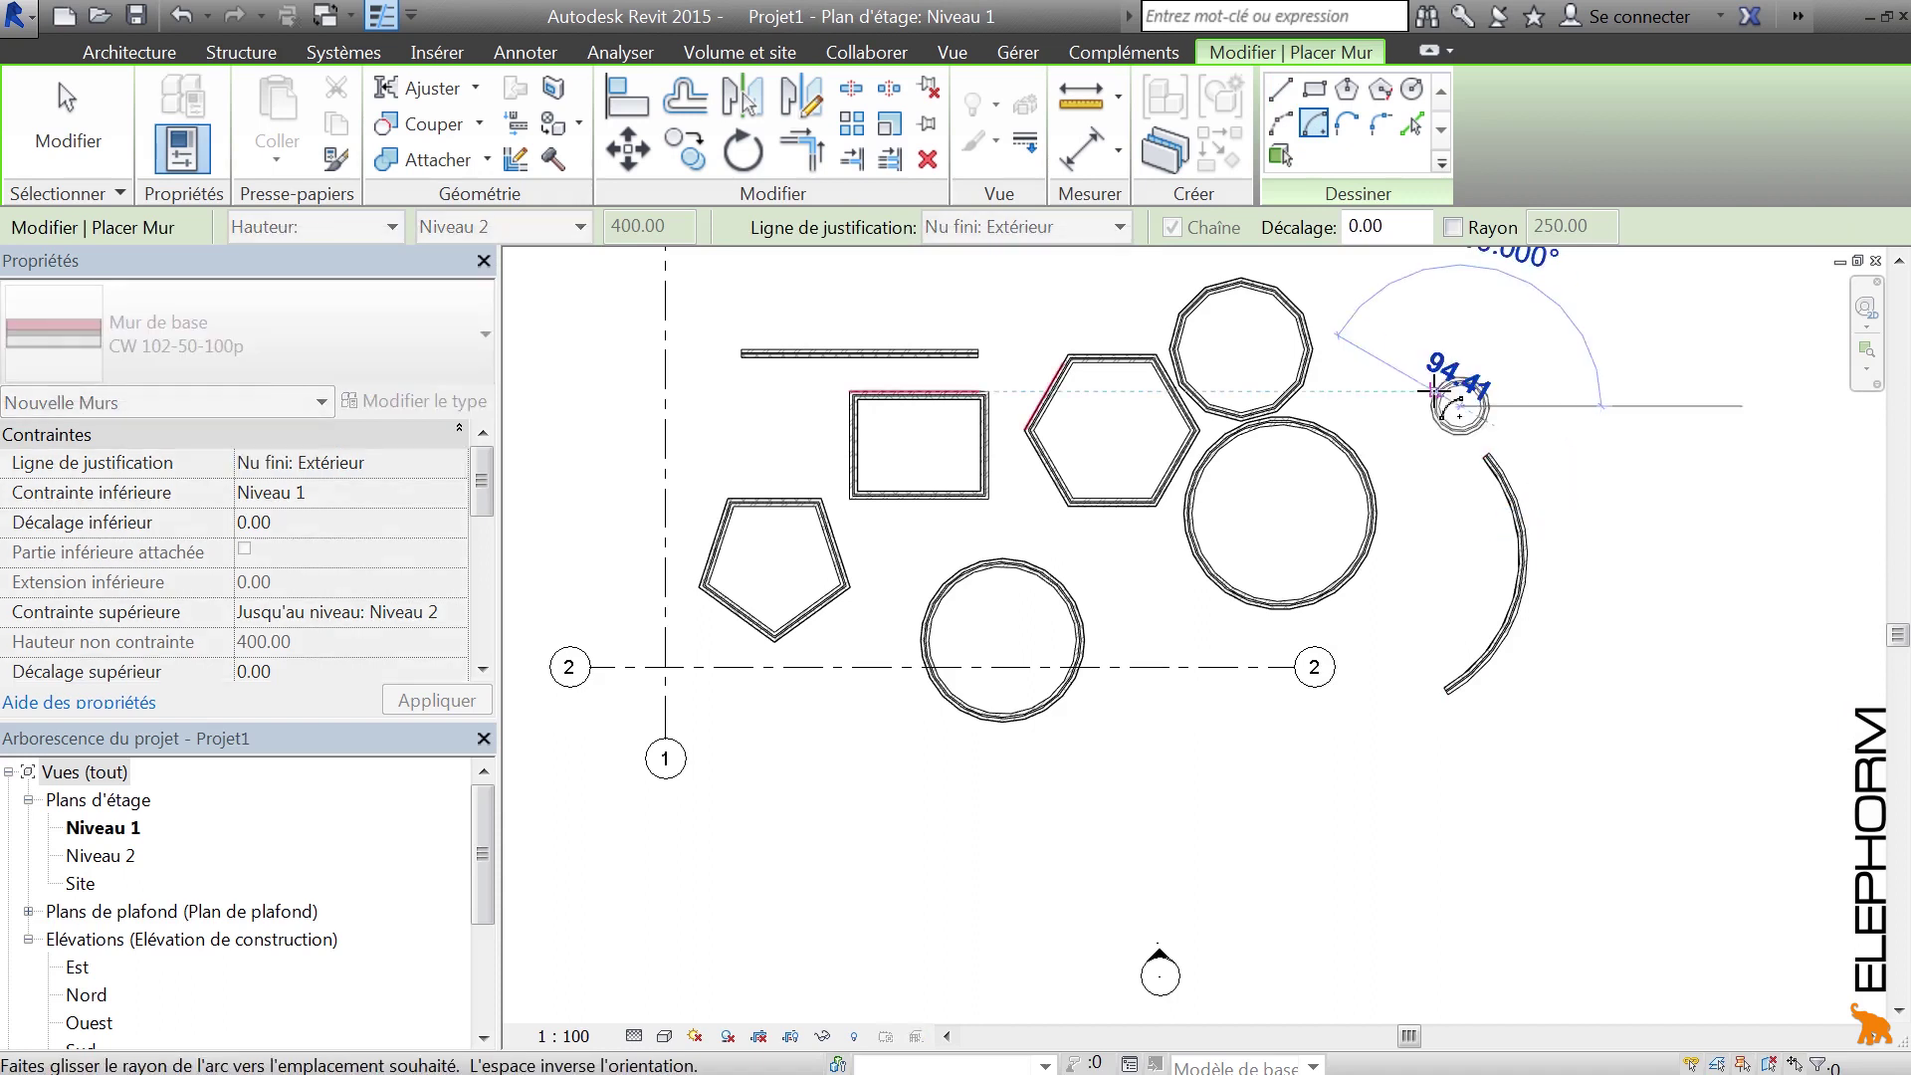
click(1350, 338)
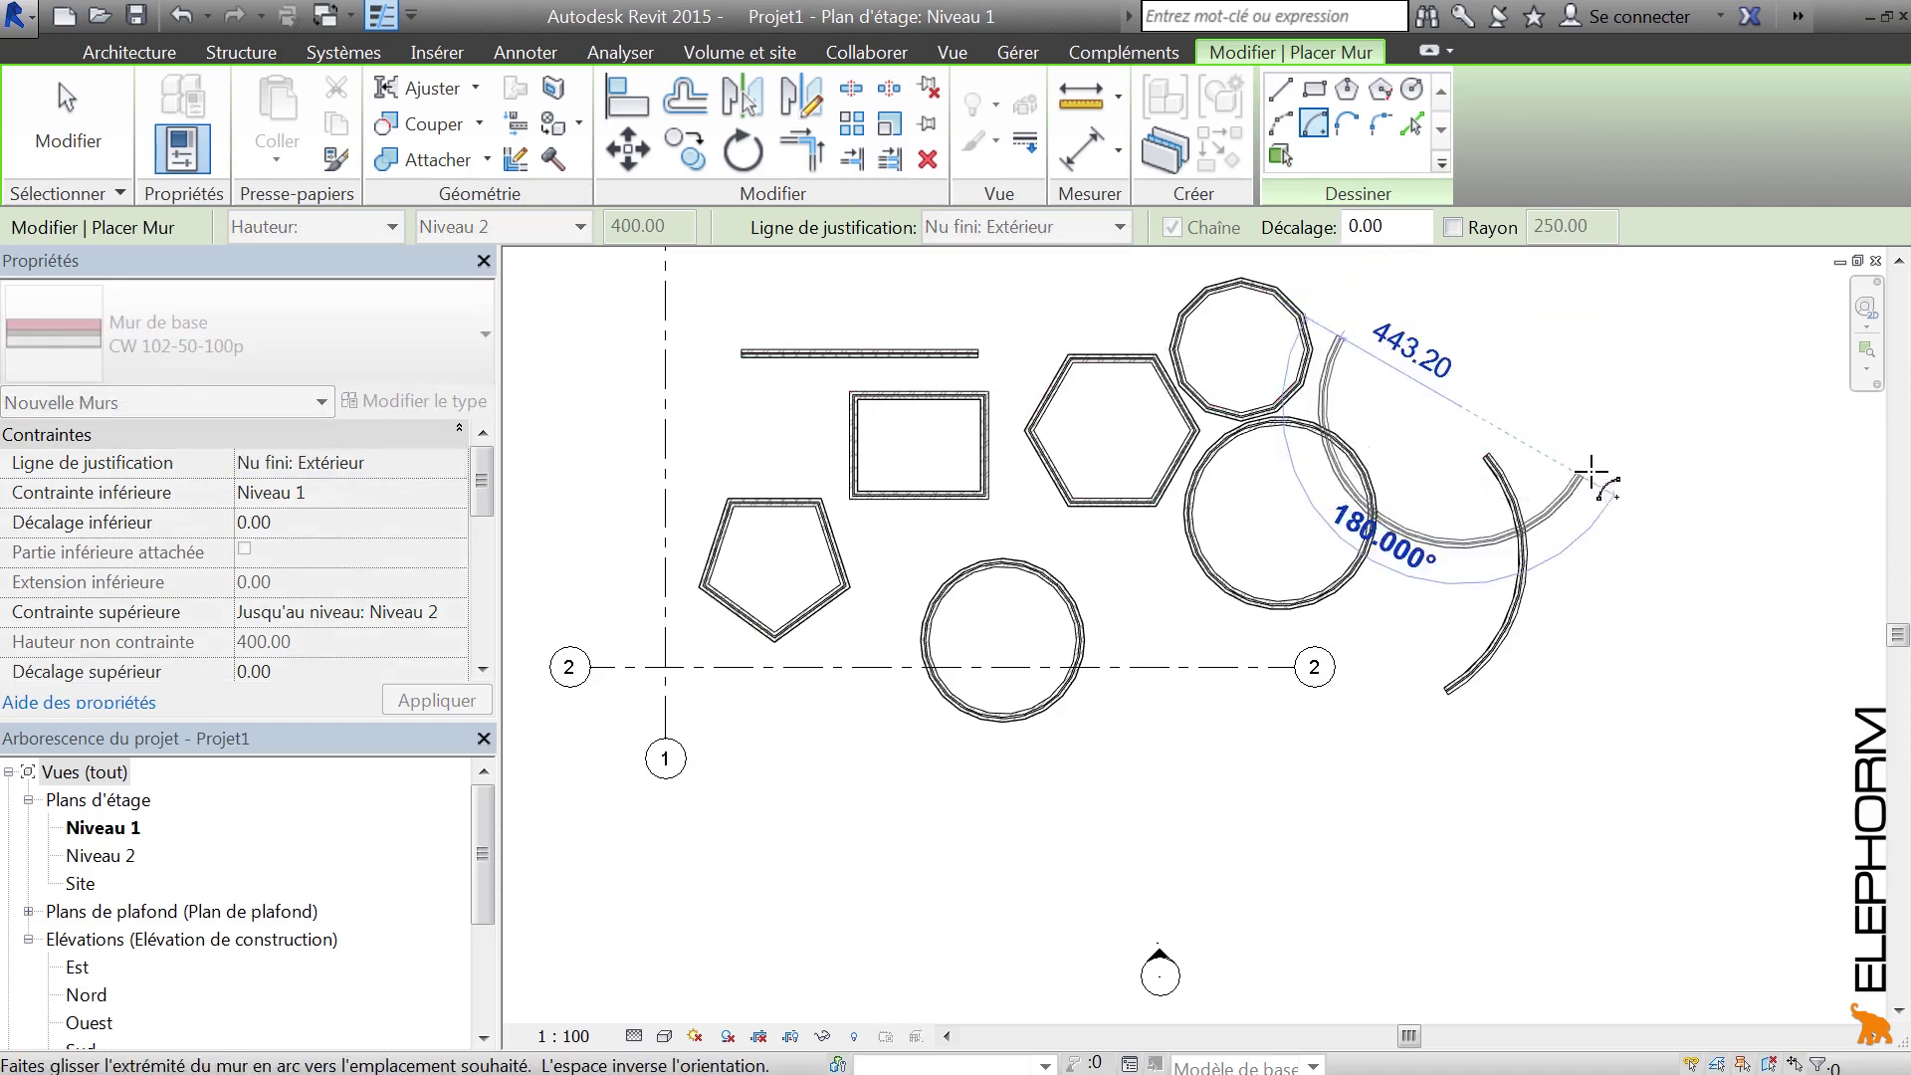
key(space)
key(space)
key(space)
key(space)
key(space)
key(space)
key(space)
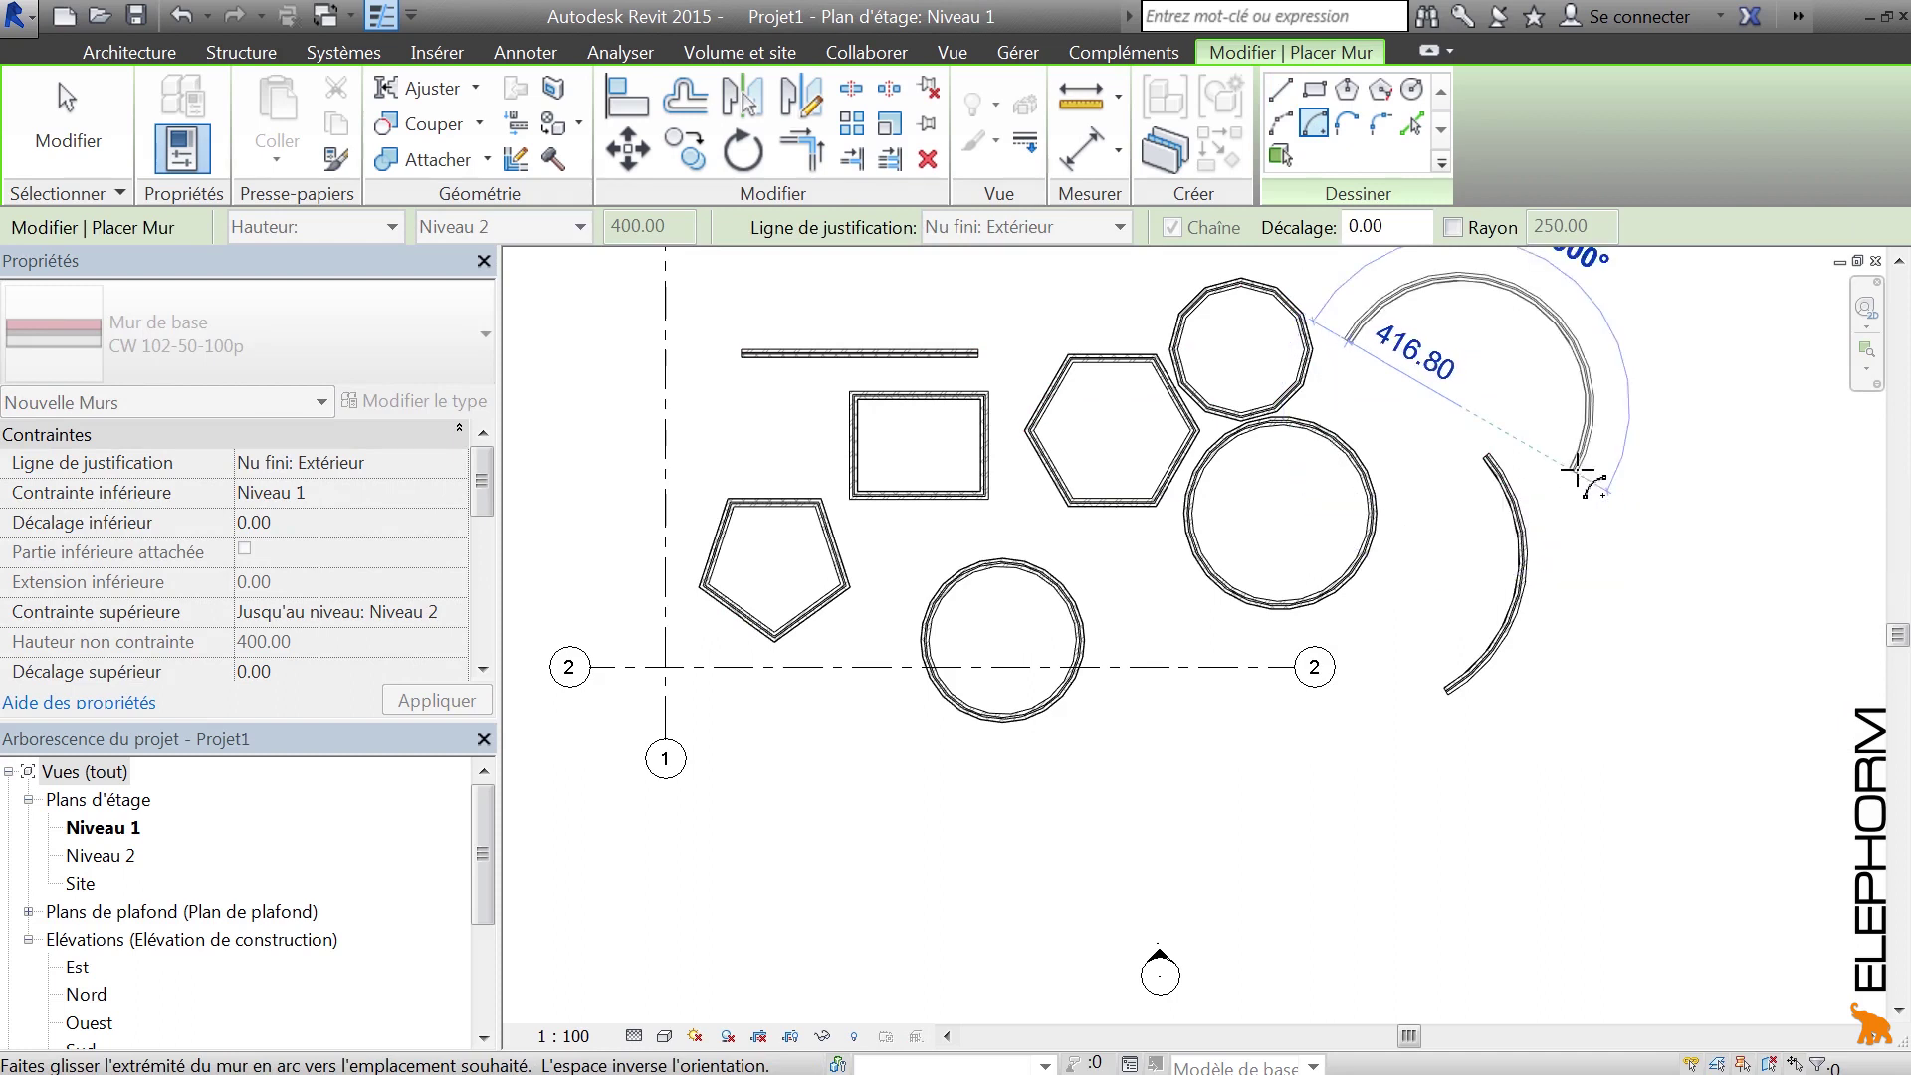
key(space)
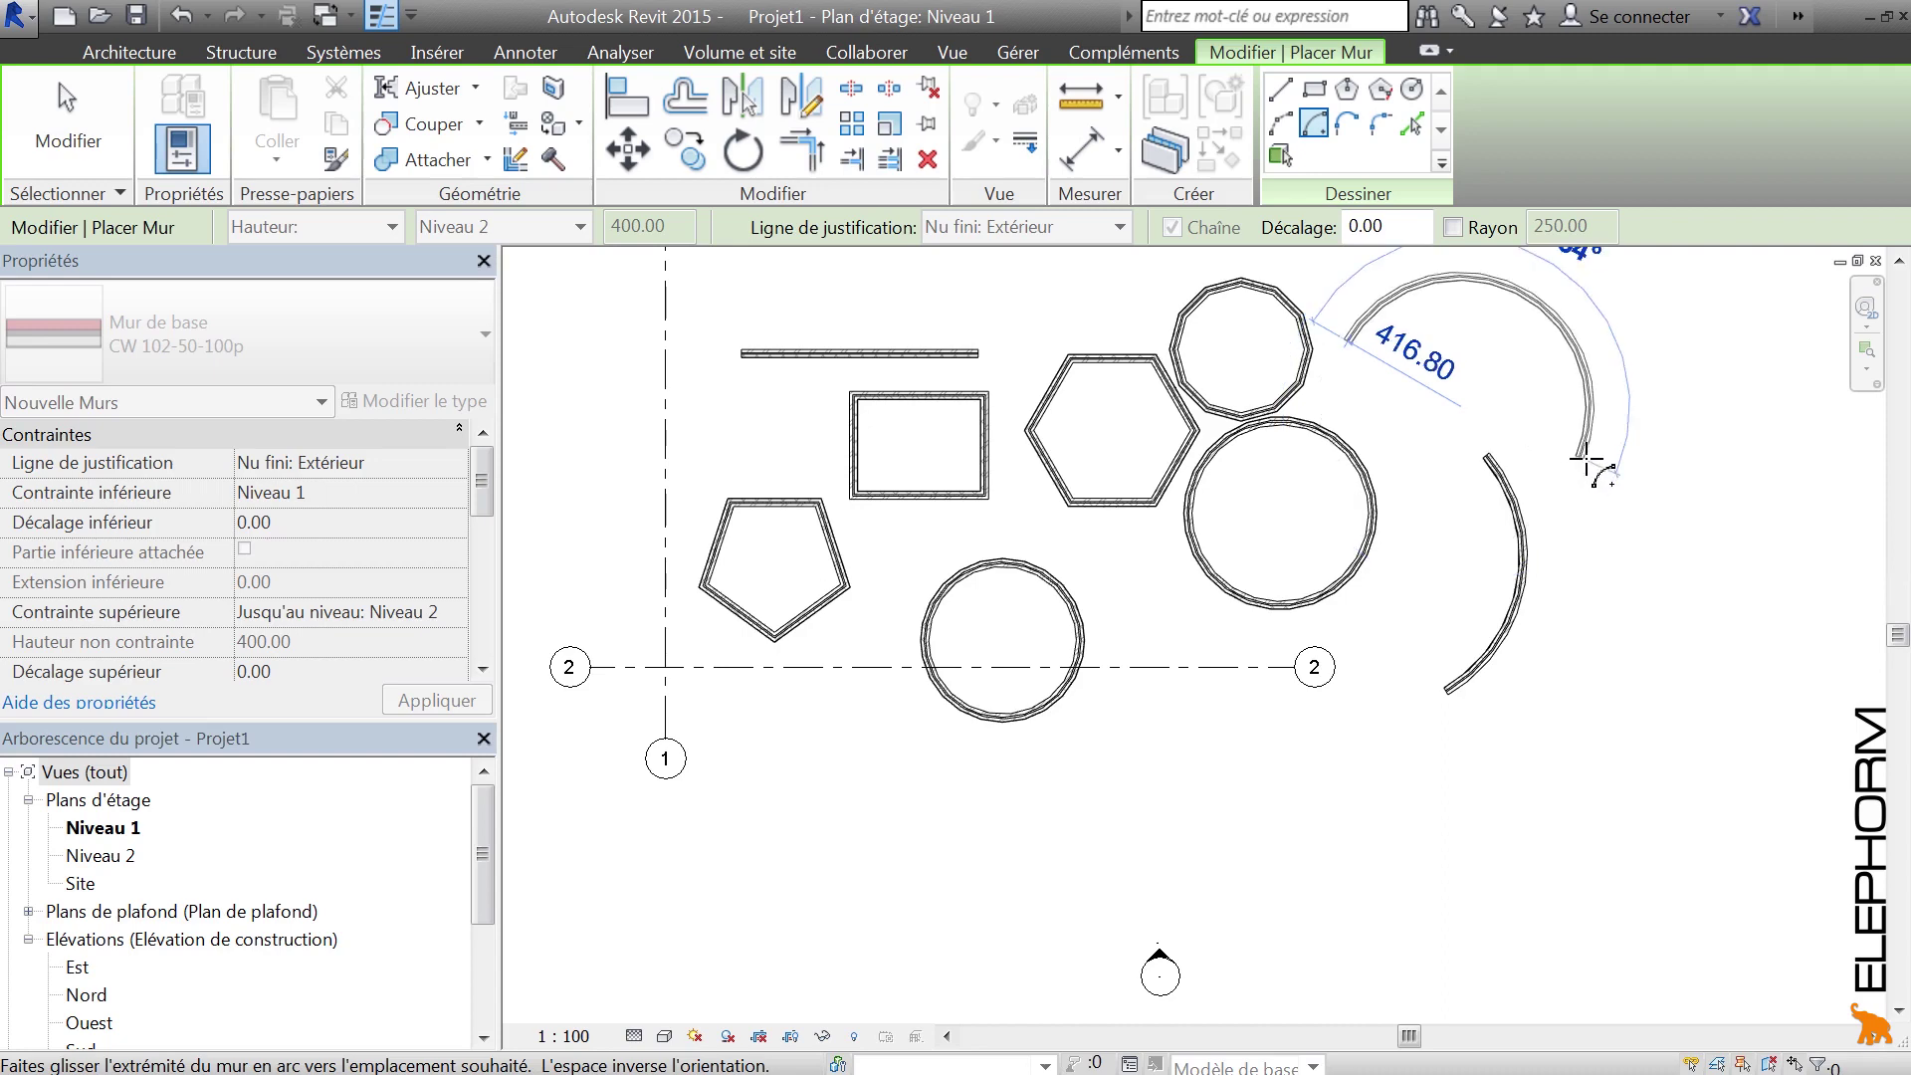
key(space)
key(space)
key(space)
key(space)
click(1587, 450)
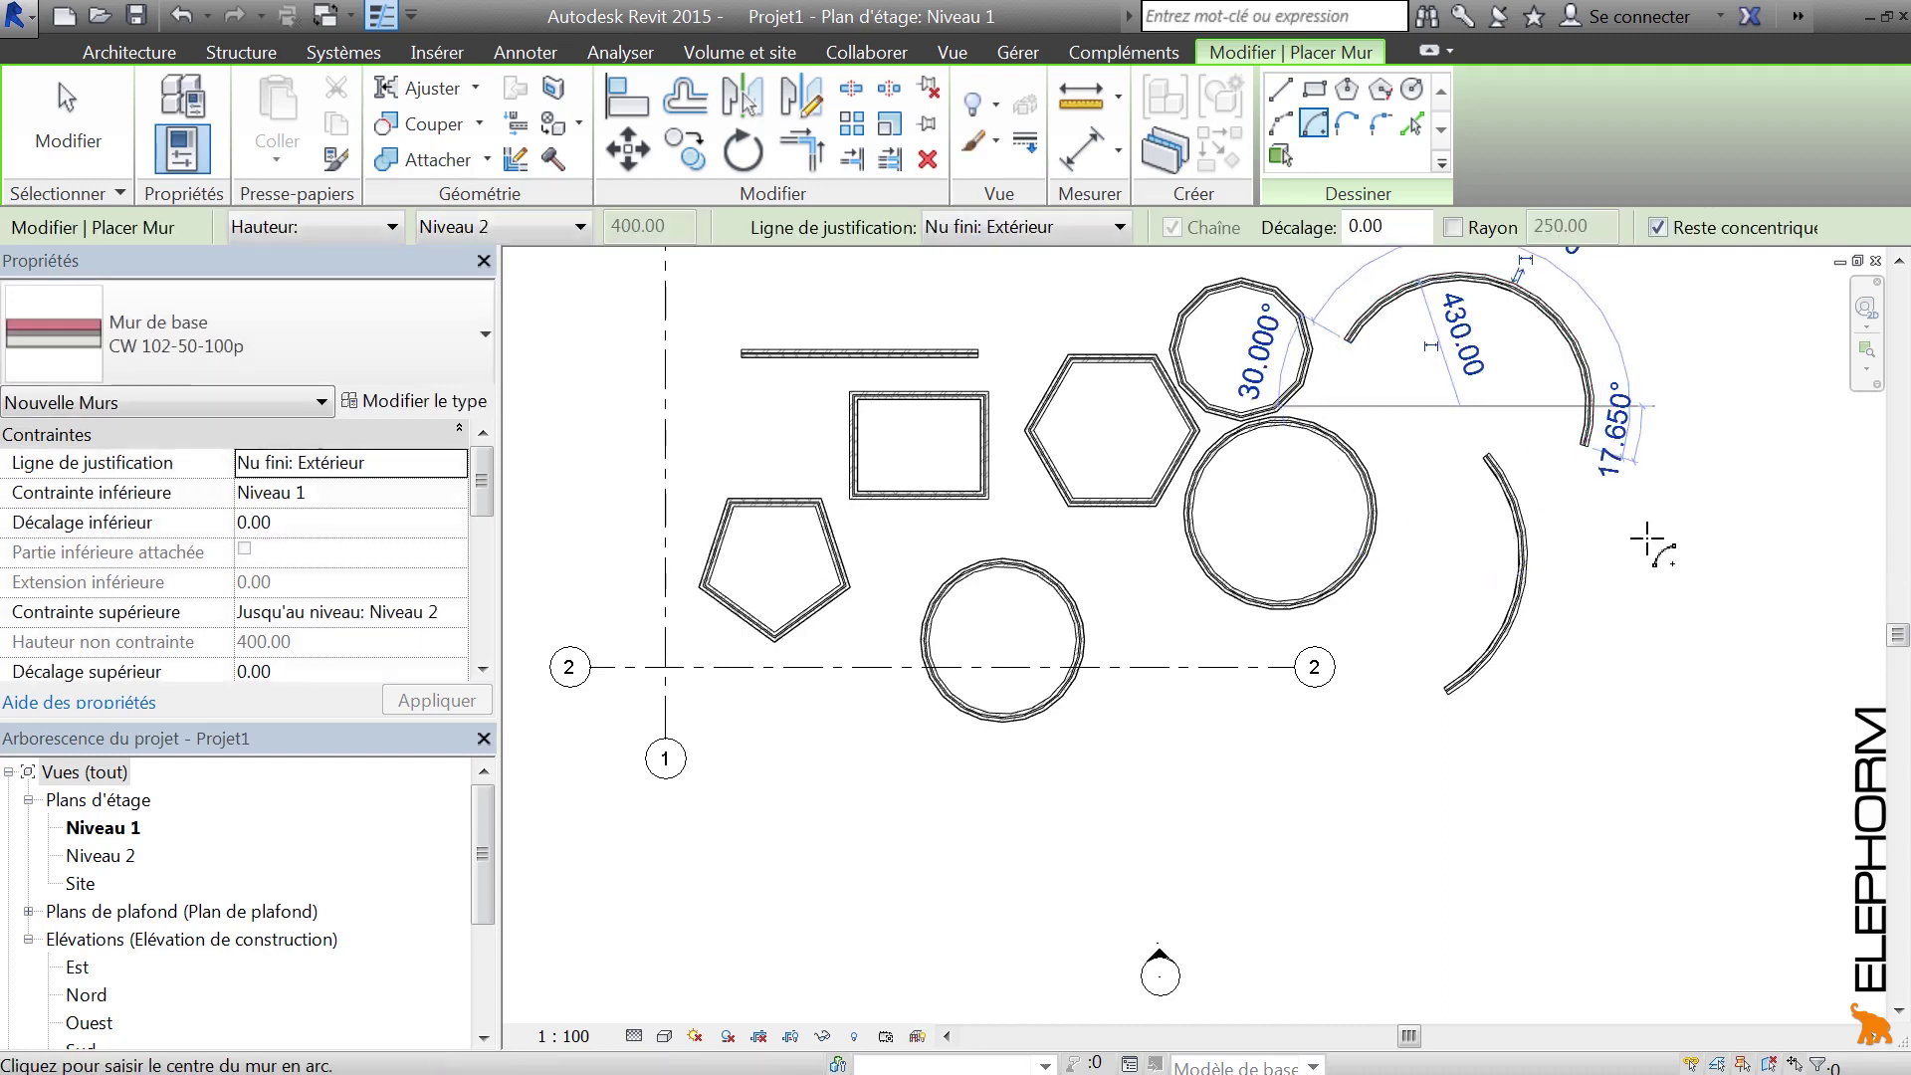
key(Escape)
key(Escape)
Step: Stretch the lower end of the new centre-ends arc wall around until it crosses the other arc wall
click(1586, 443)
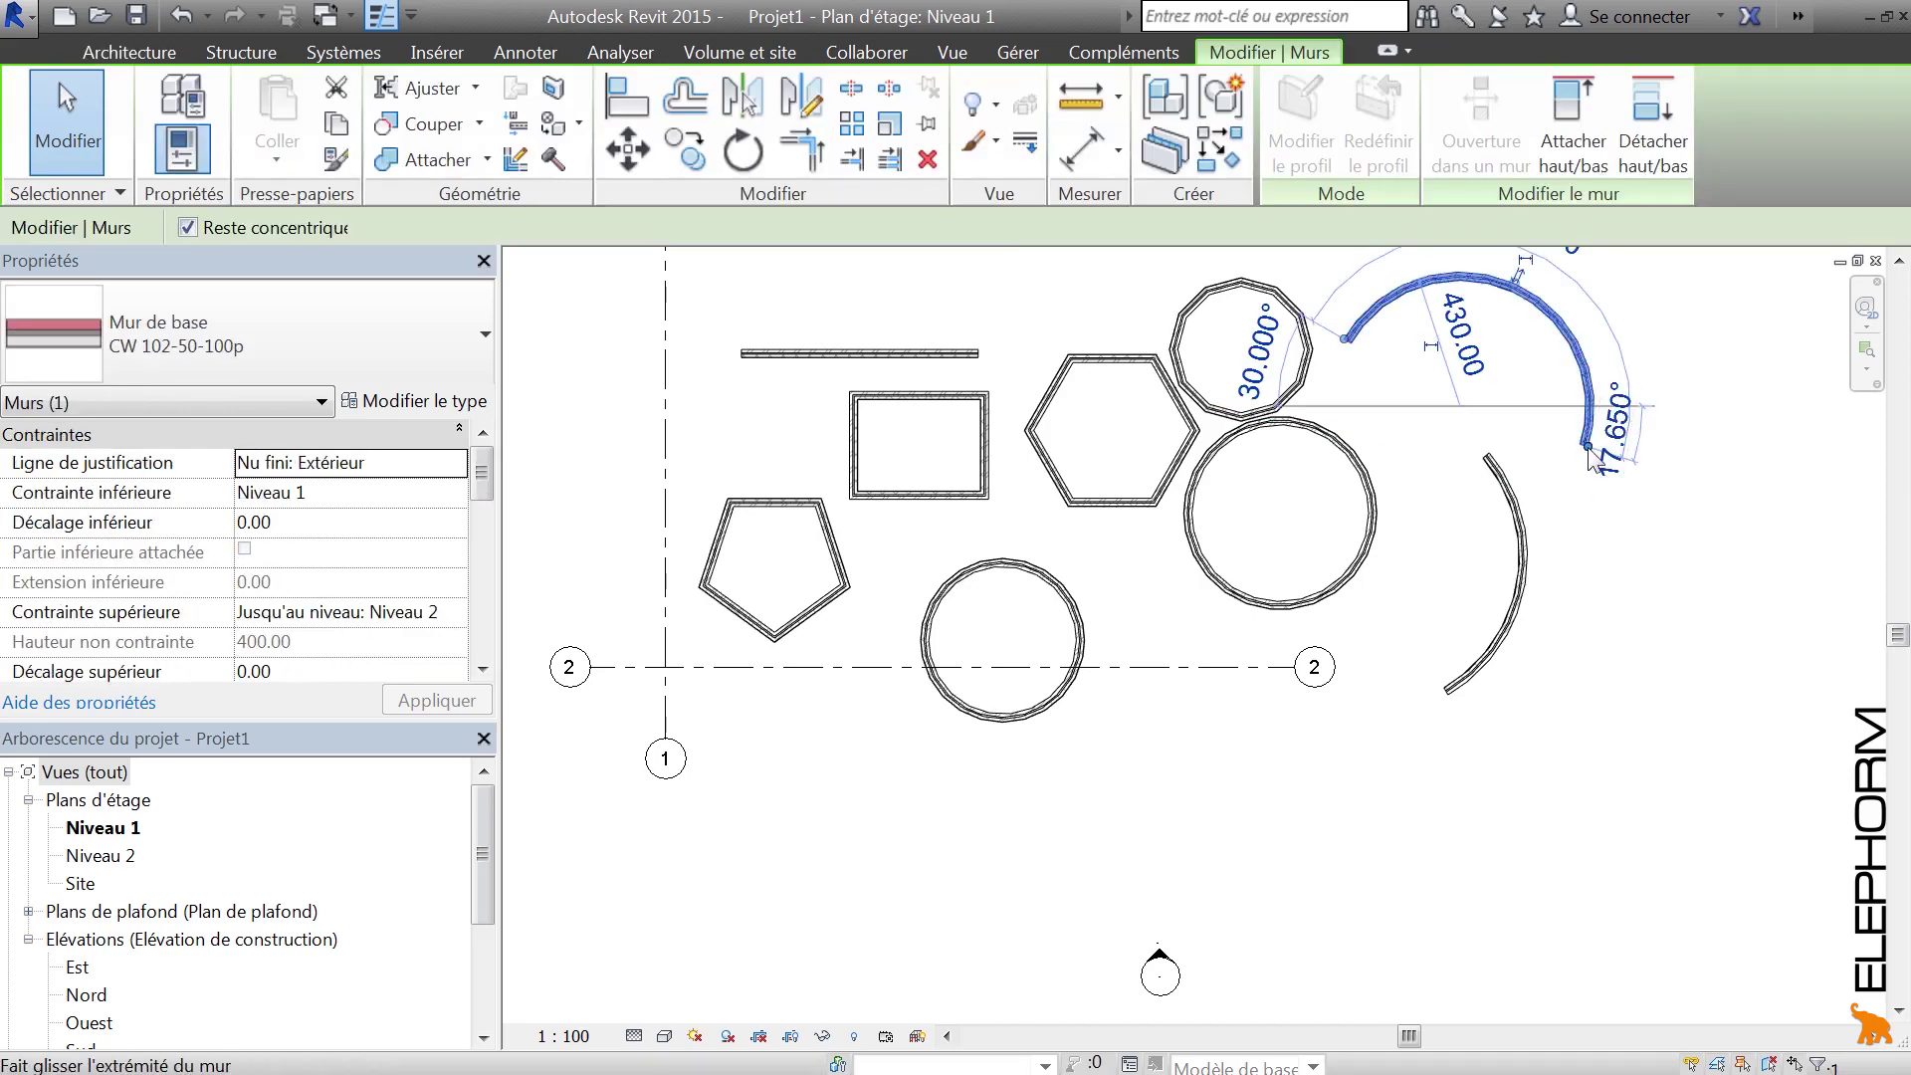
drag(1589, 453, 1440, 535)
click(1600, 604)
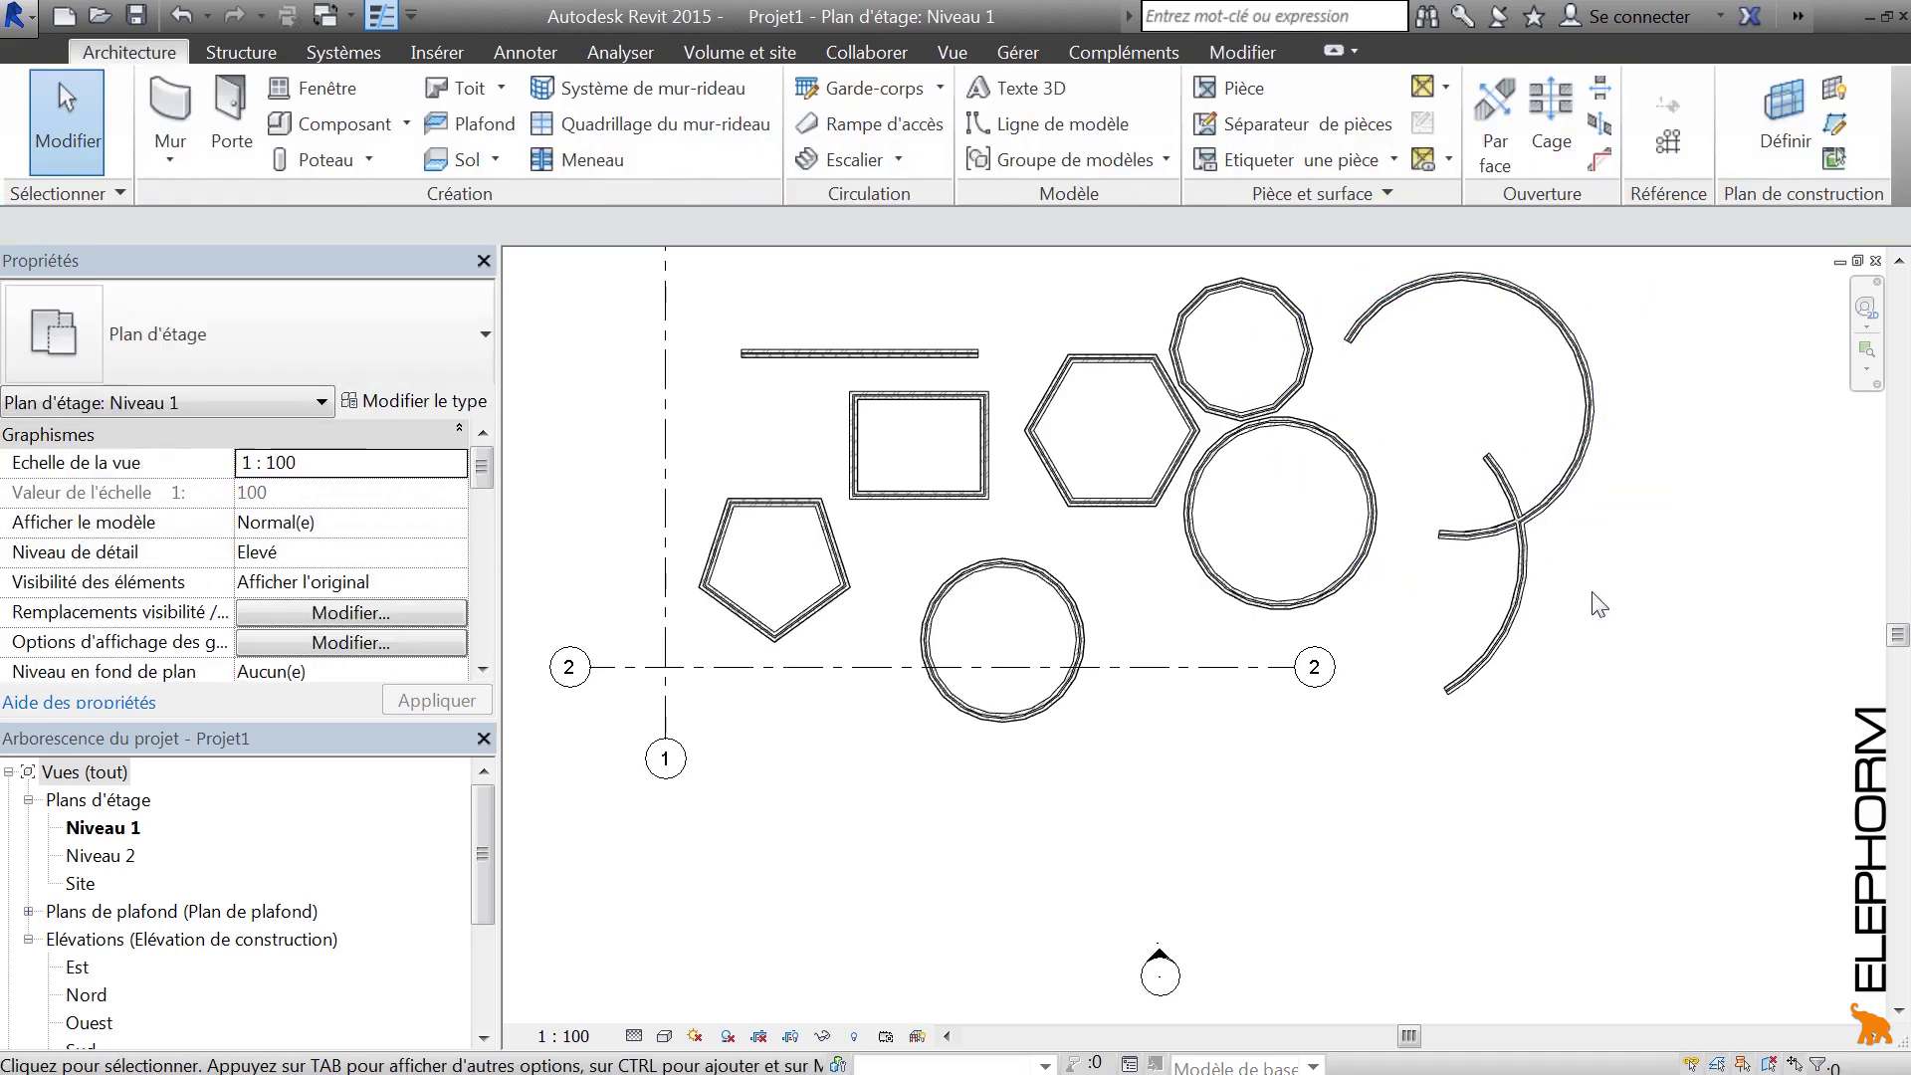
Step: Draw a winding chain of four tangent end arc walls starting from the lower end of the start-end-radius arc wall
click(170, 110)
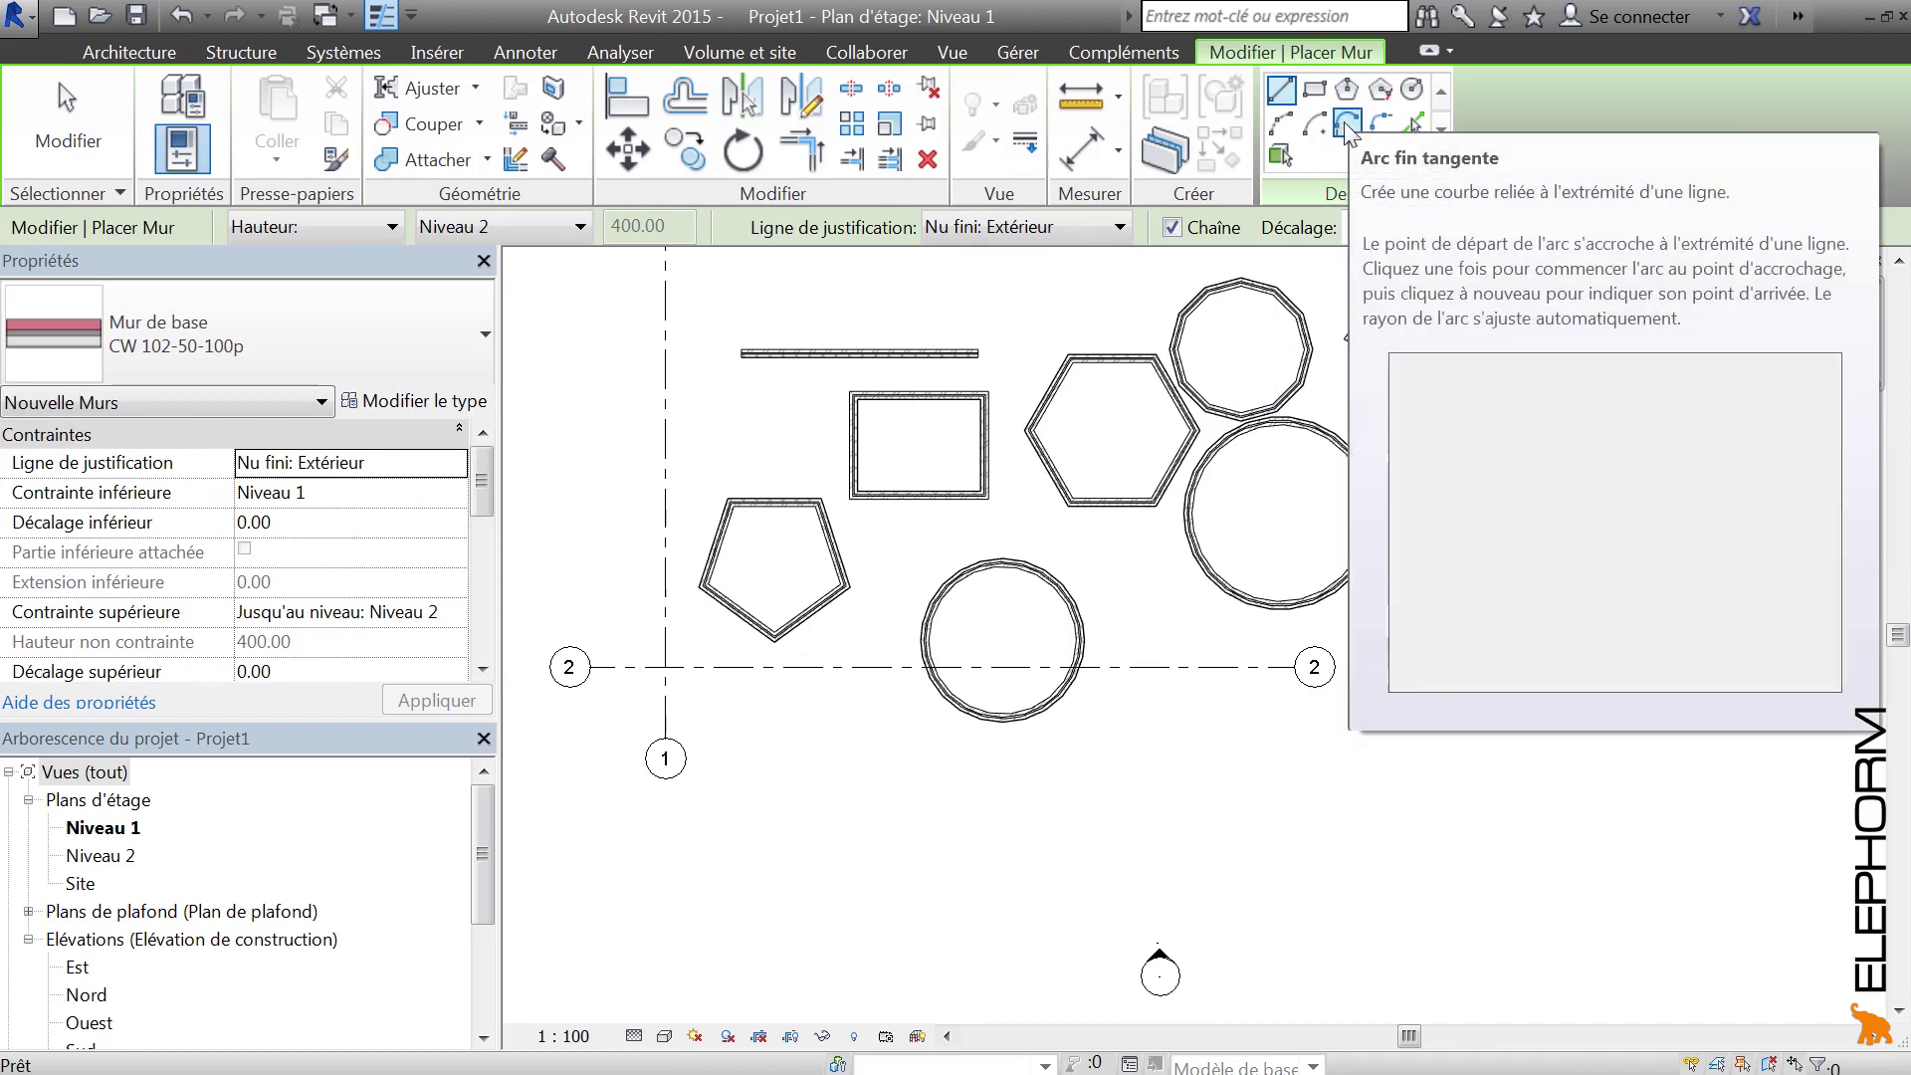
click(1349, 124)
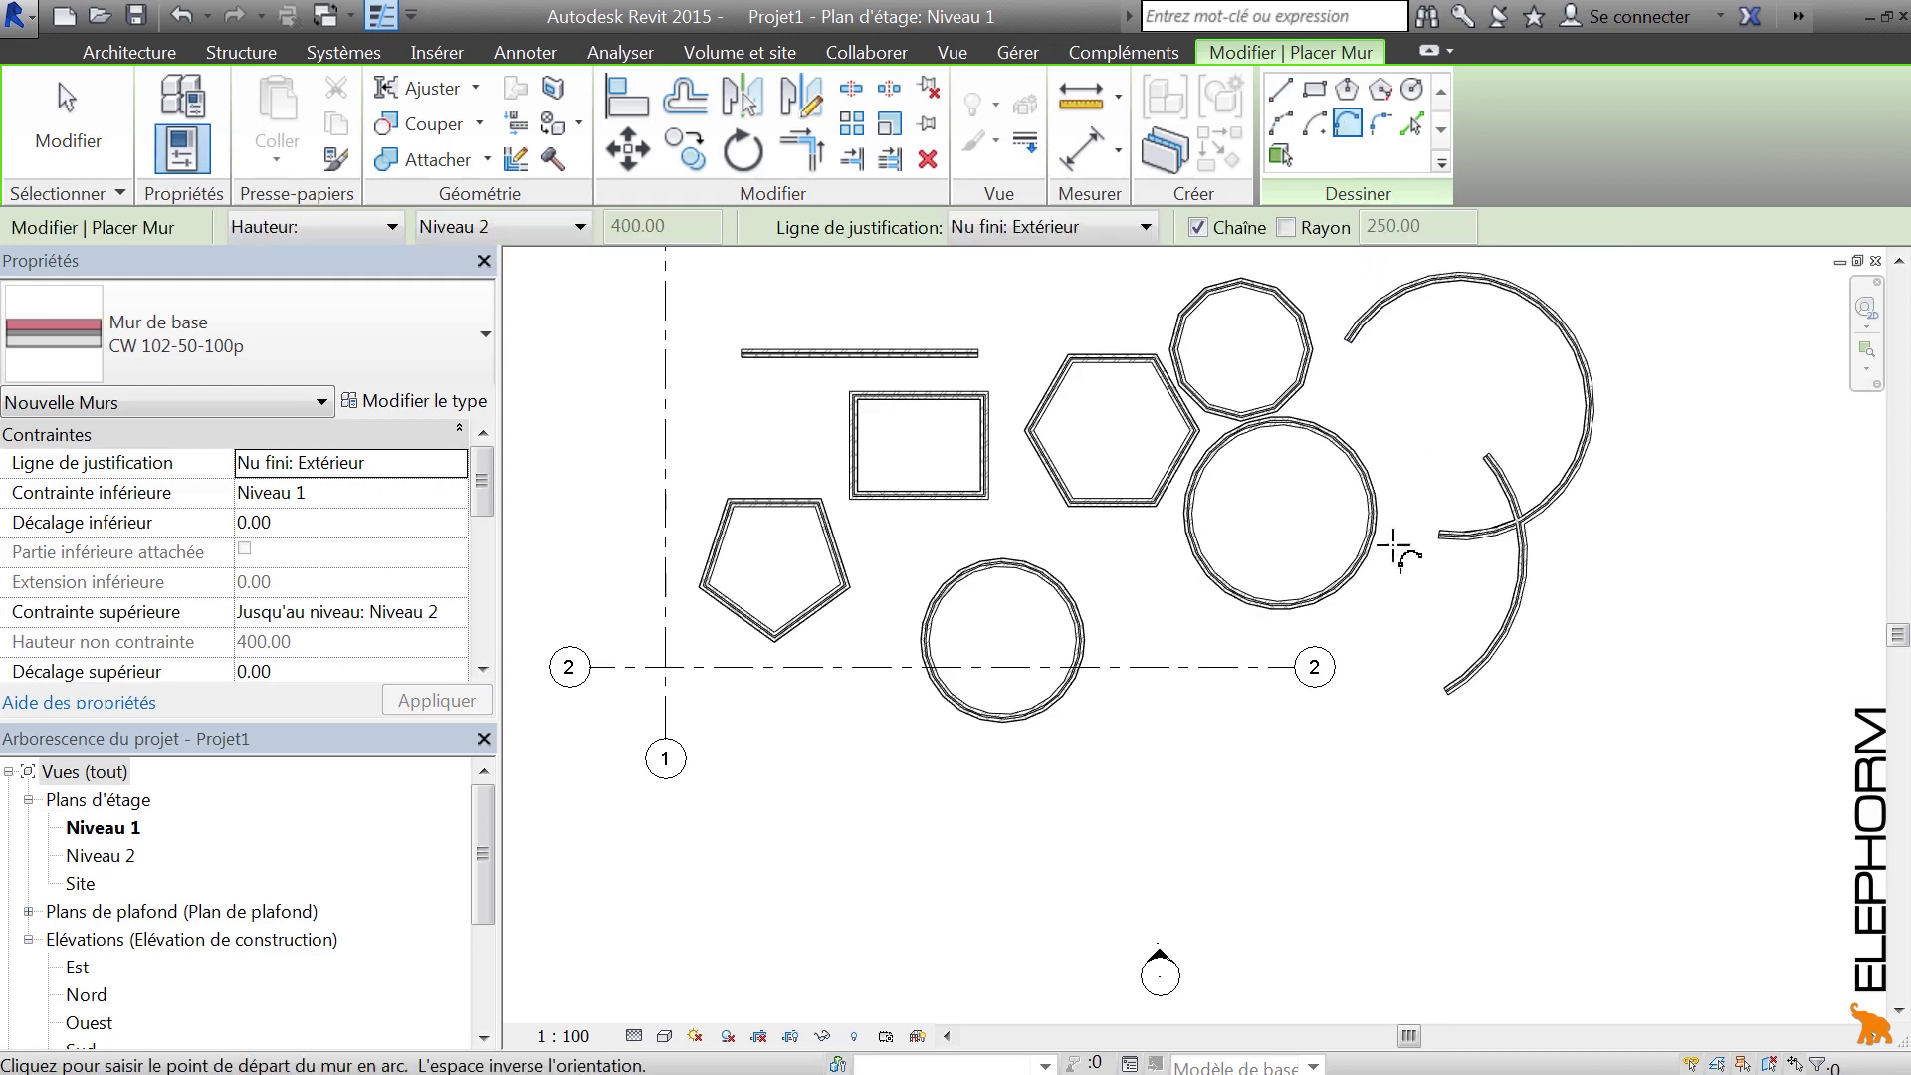
scroll(1448, 706, up, 5)
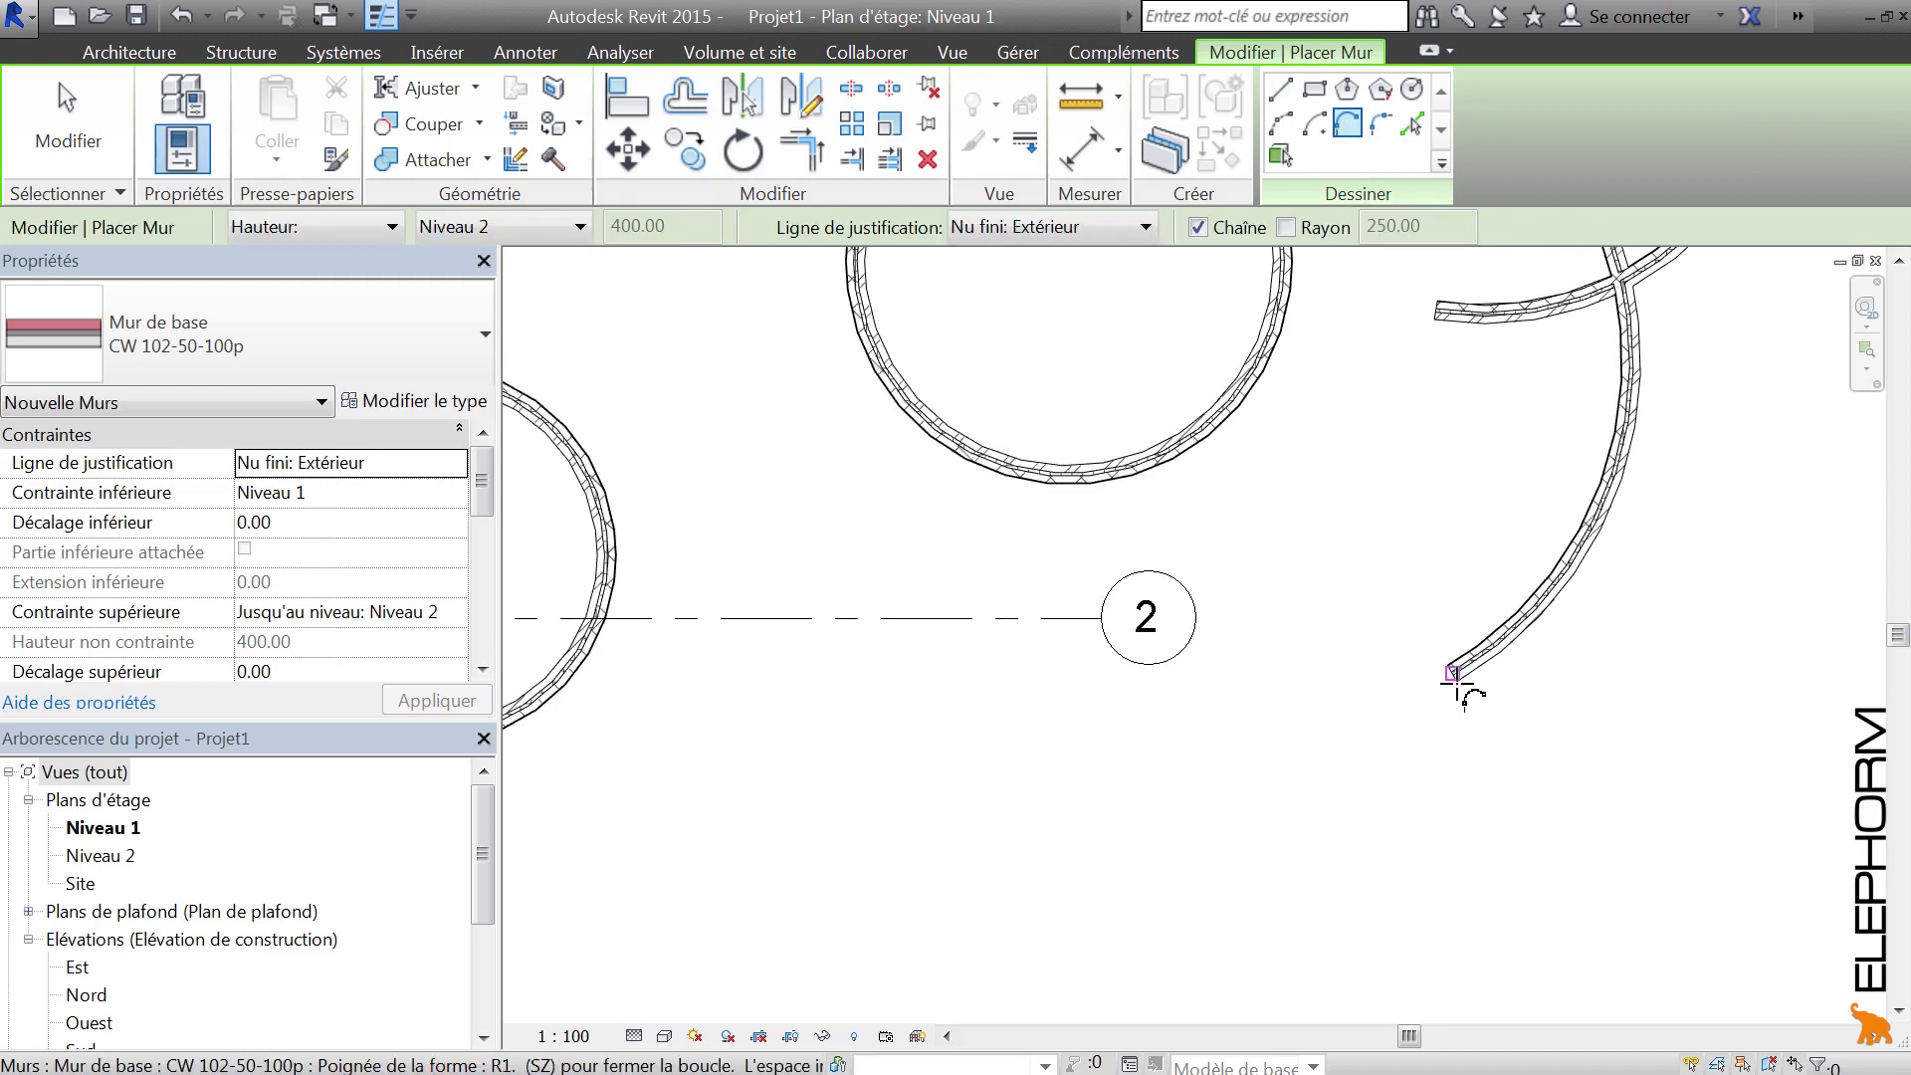
click(1453, 671)
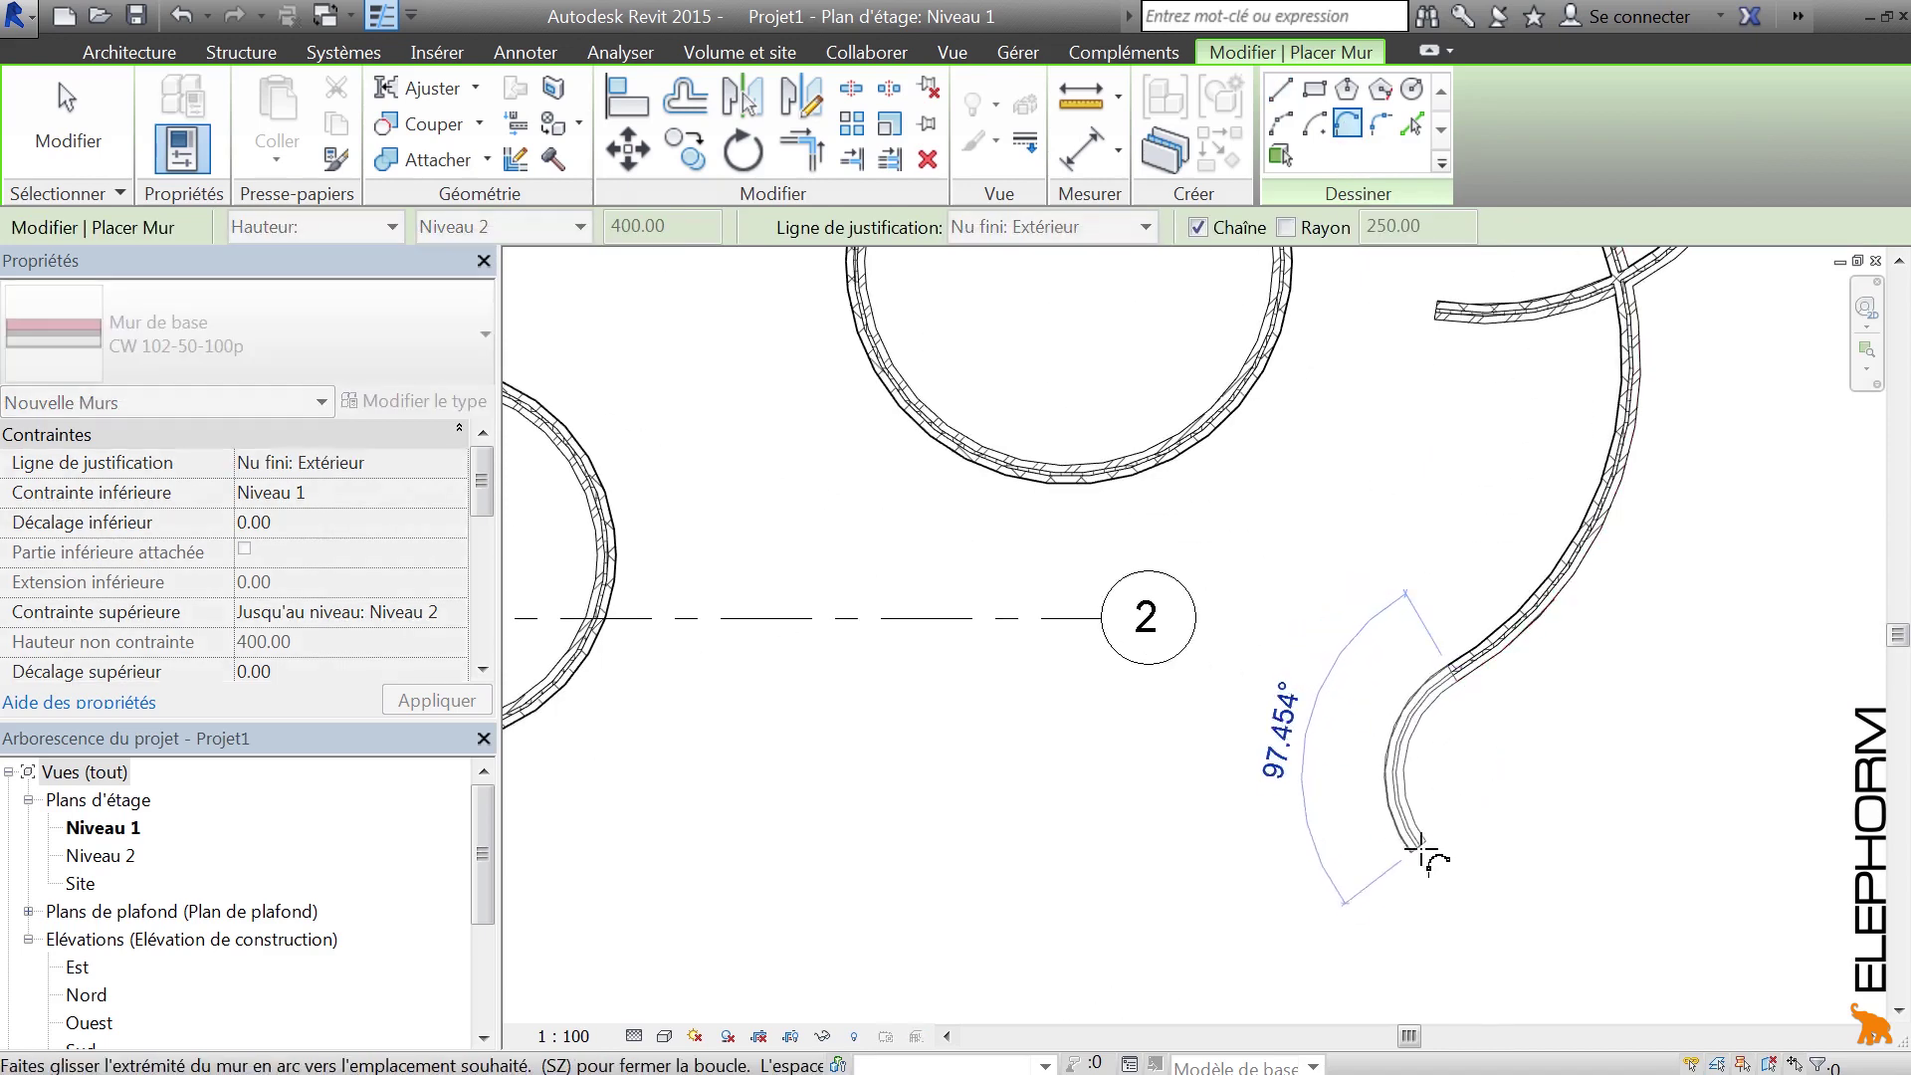
click(1597, 854)
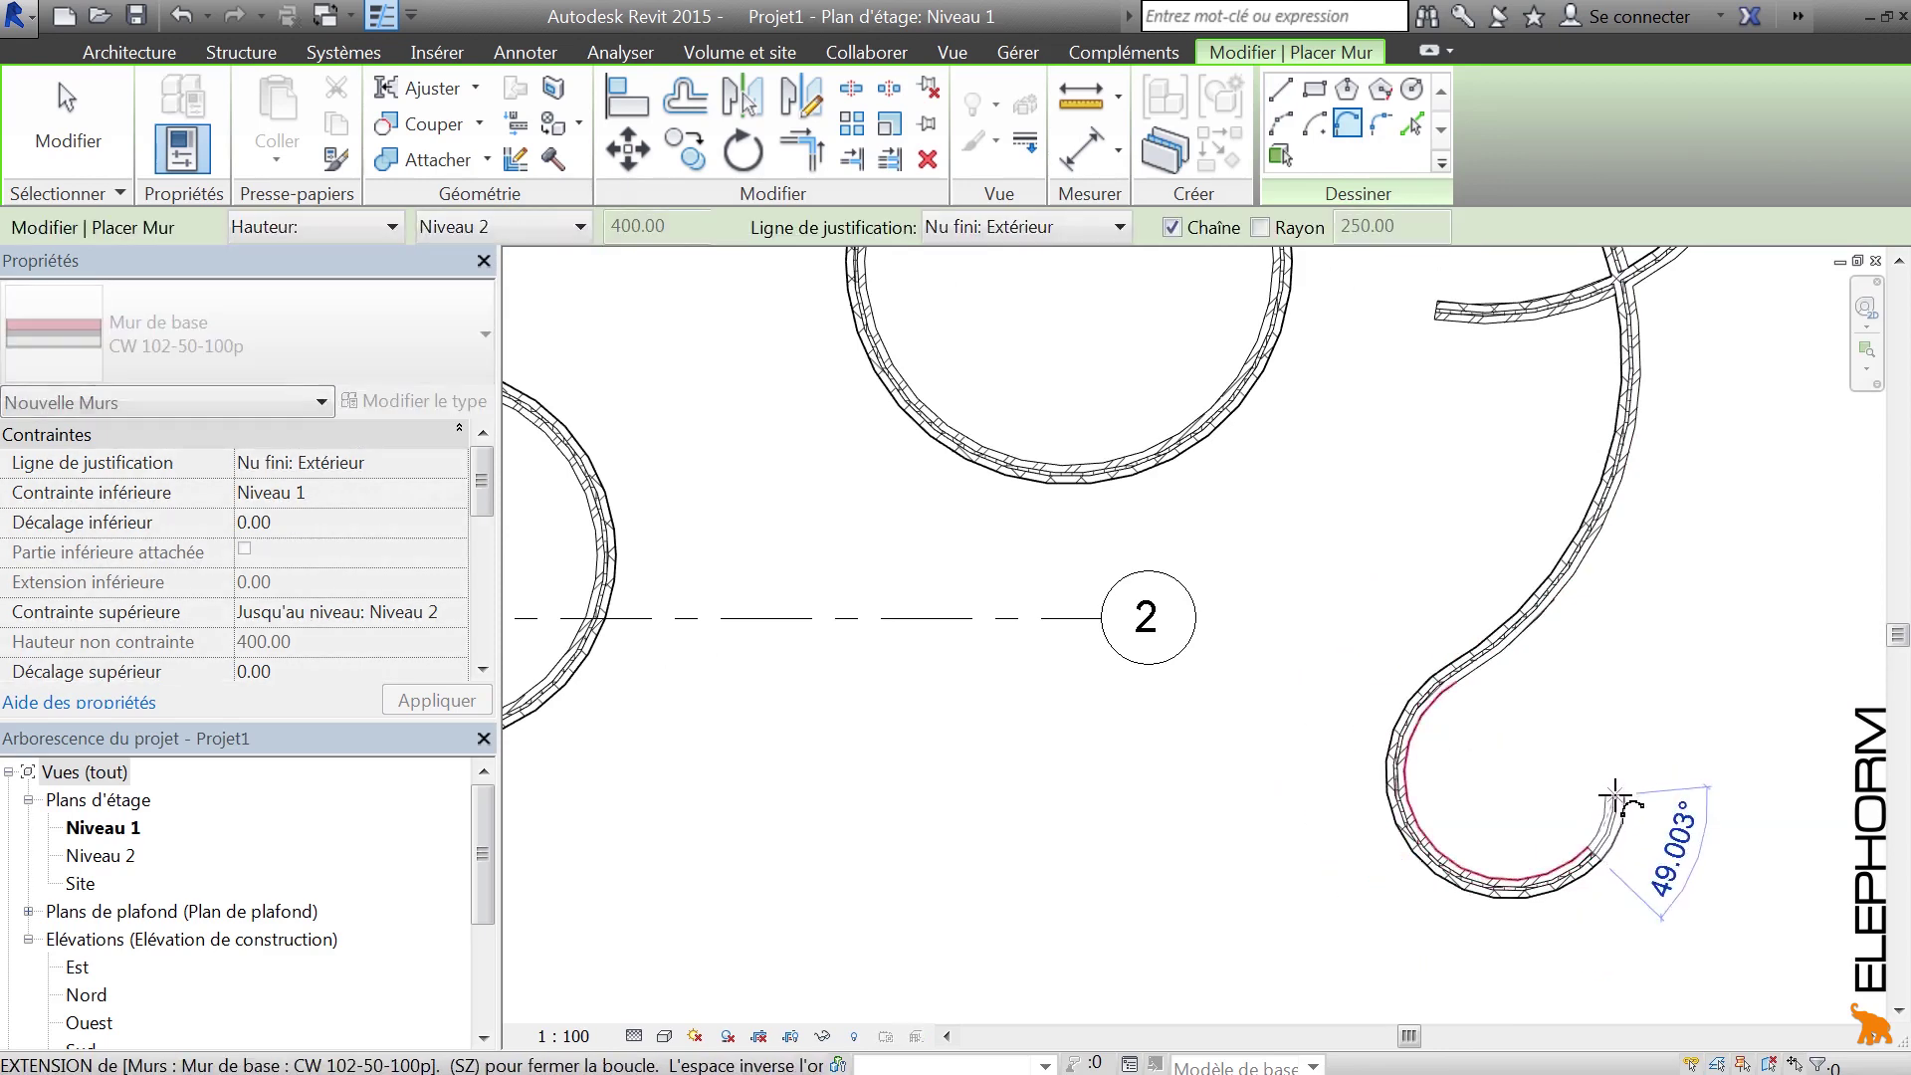
scroll(1615, 796, down, 4)
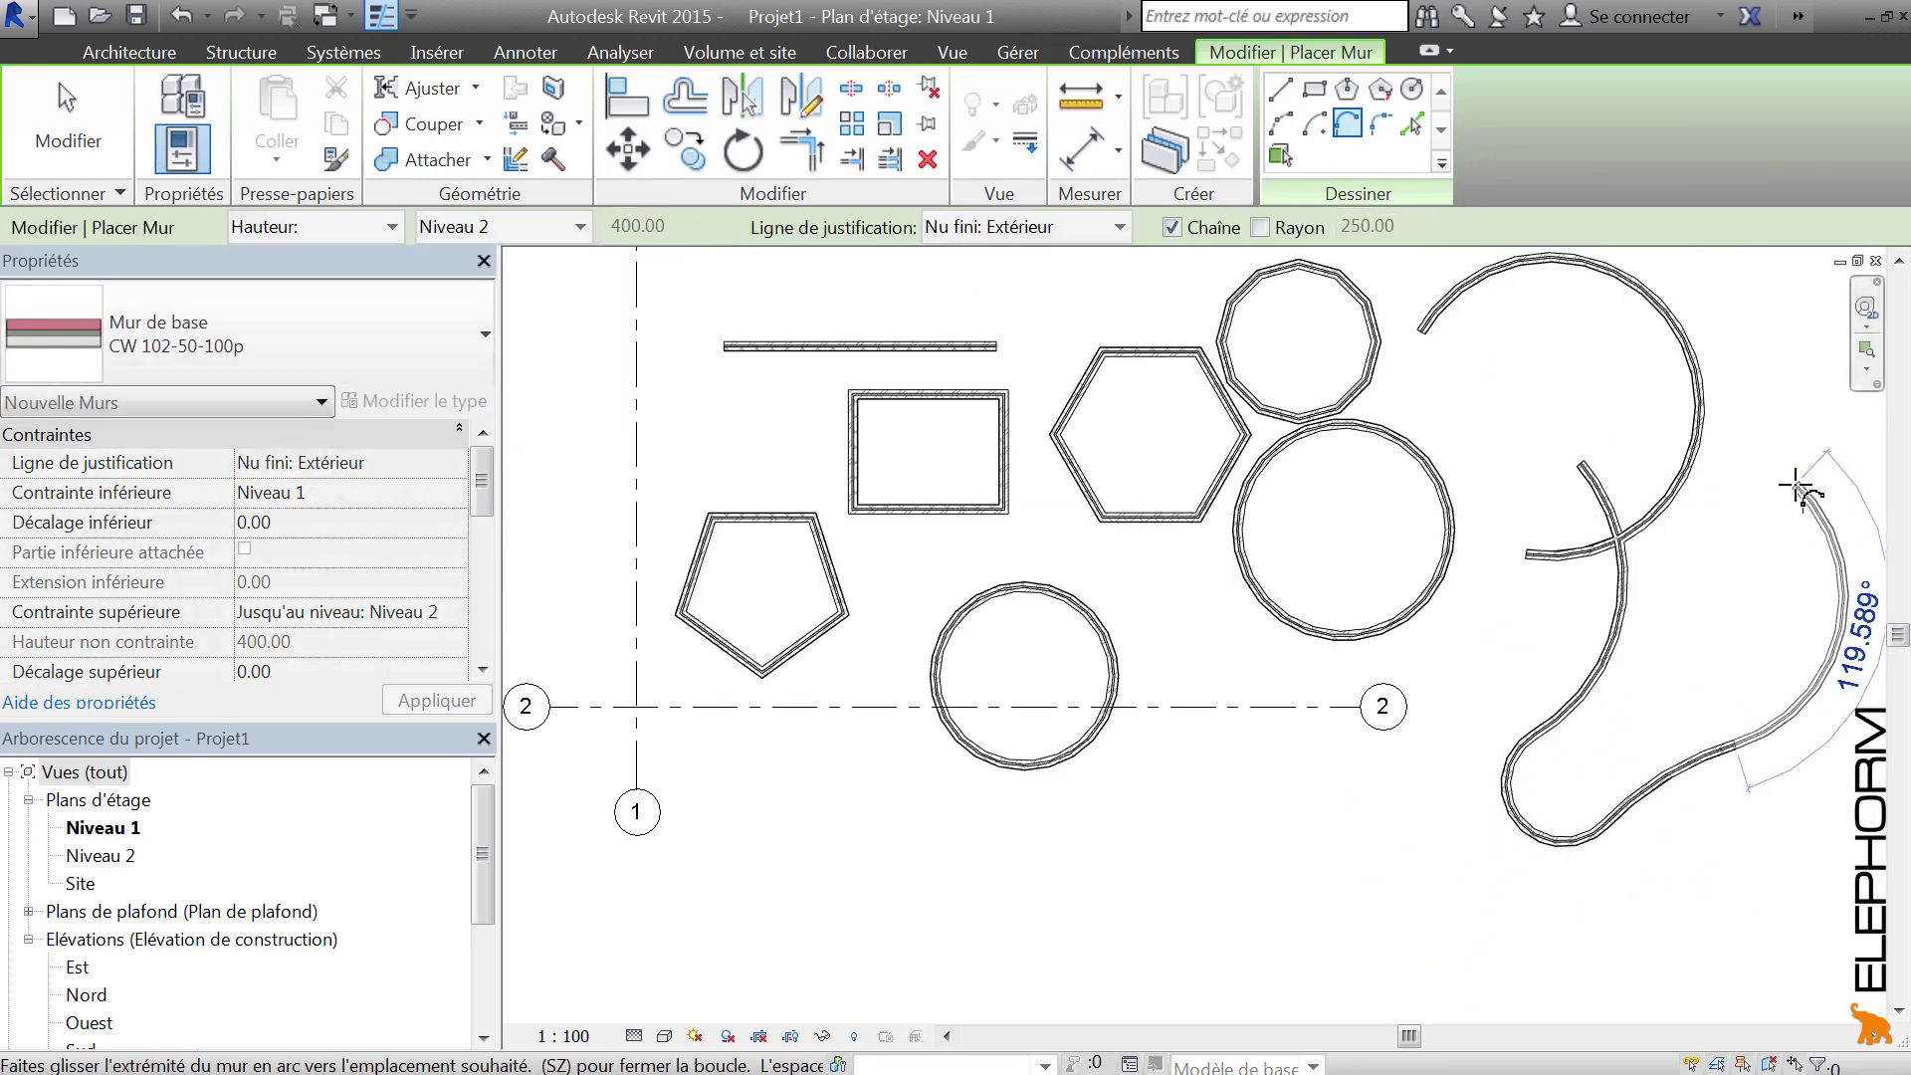
click(1800, 484)
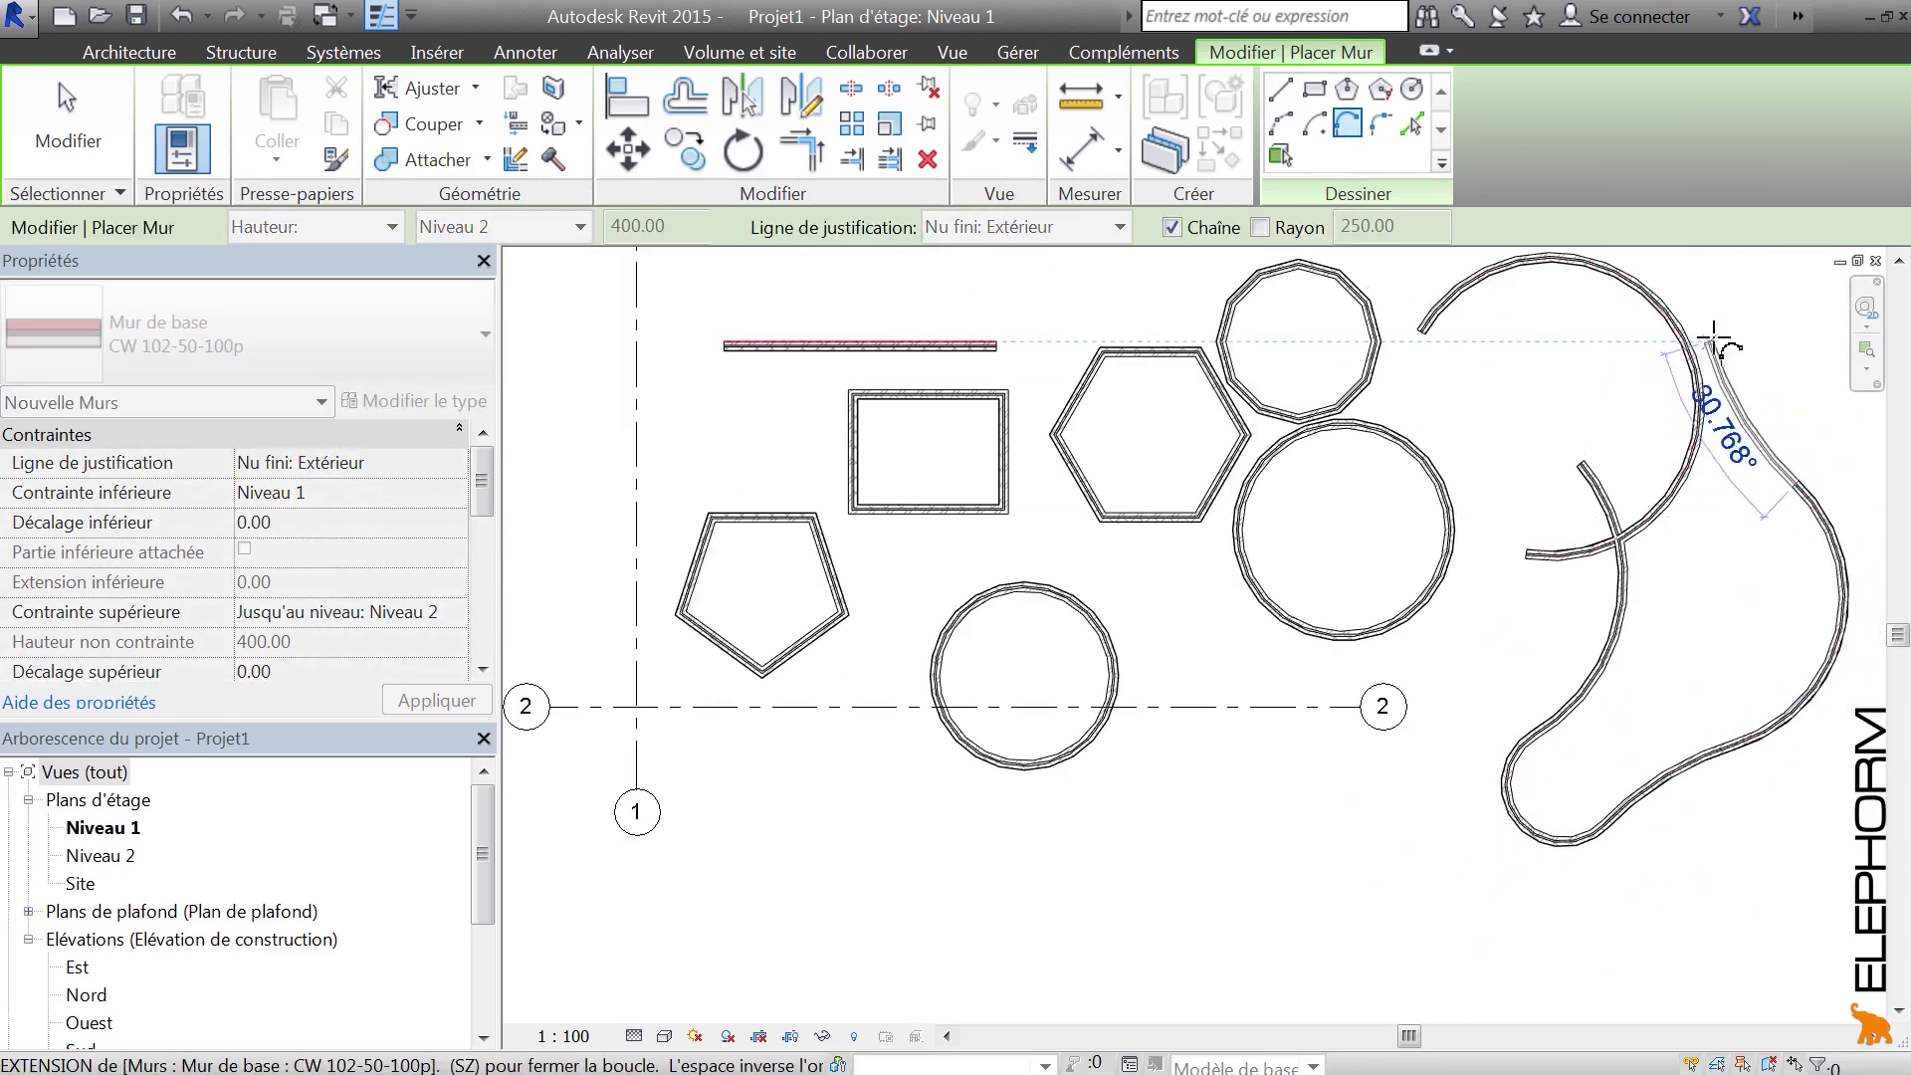
click(1789, 320)
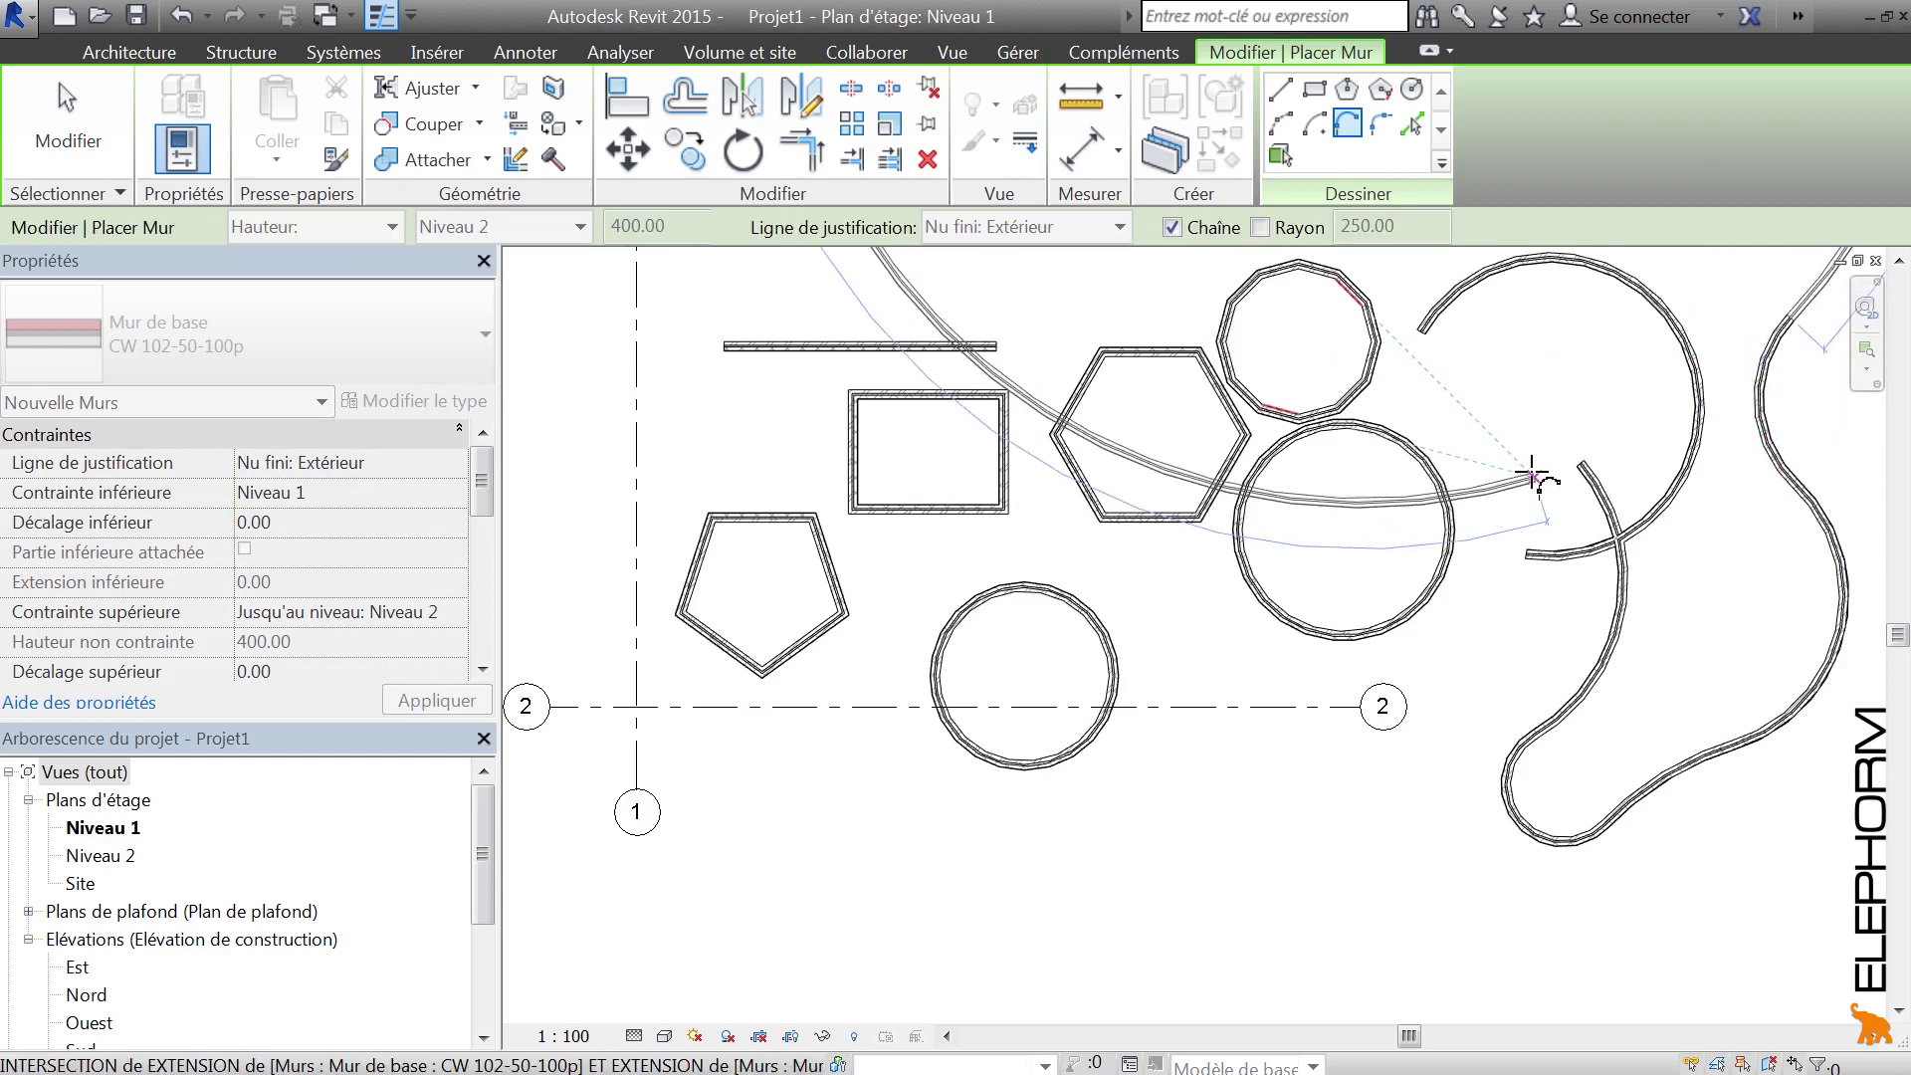
key(Escape)
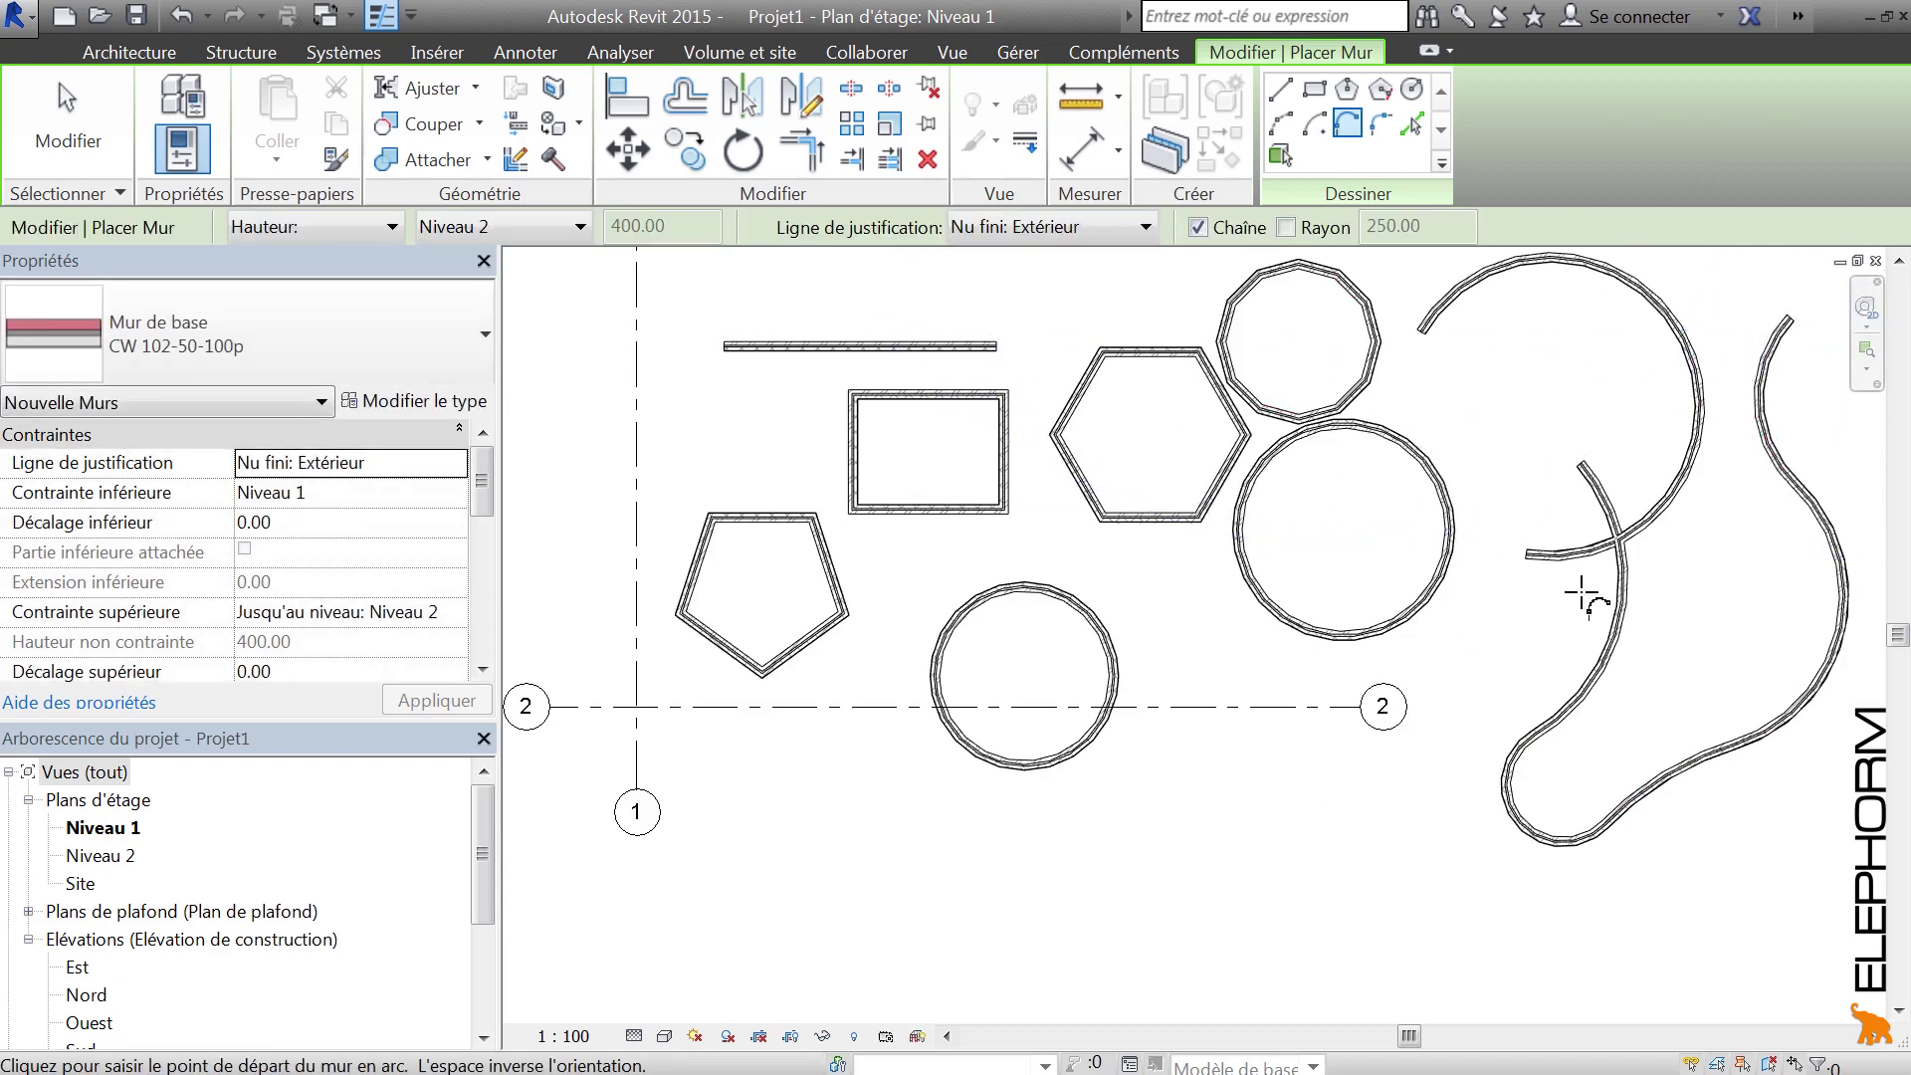
Step: Draw two tangent arc walls from the straight wall's end nearest the hexagon, curling back above it
click(1004, 345)
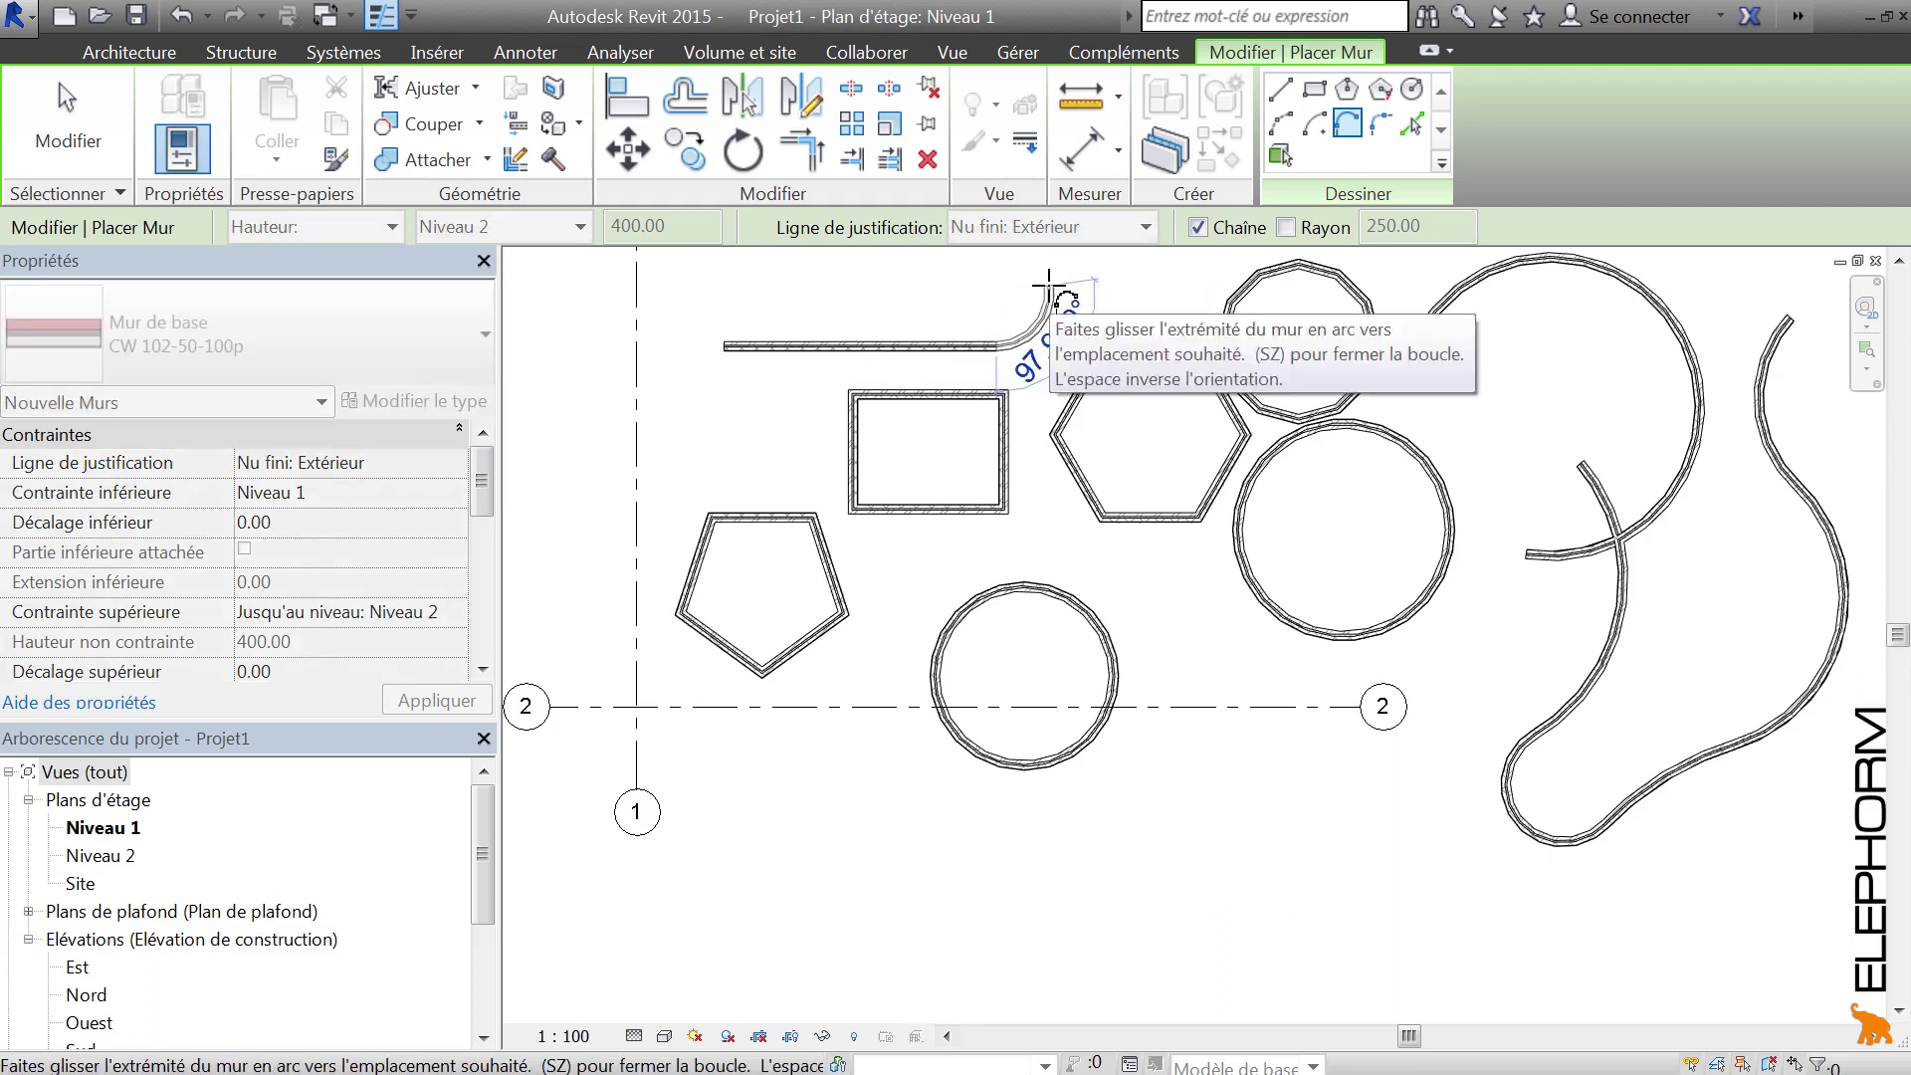
click(875, 302)
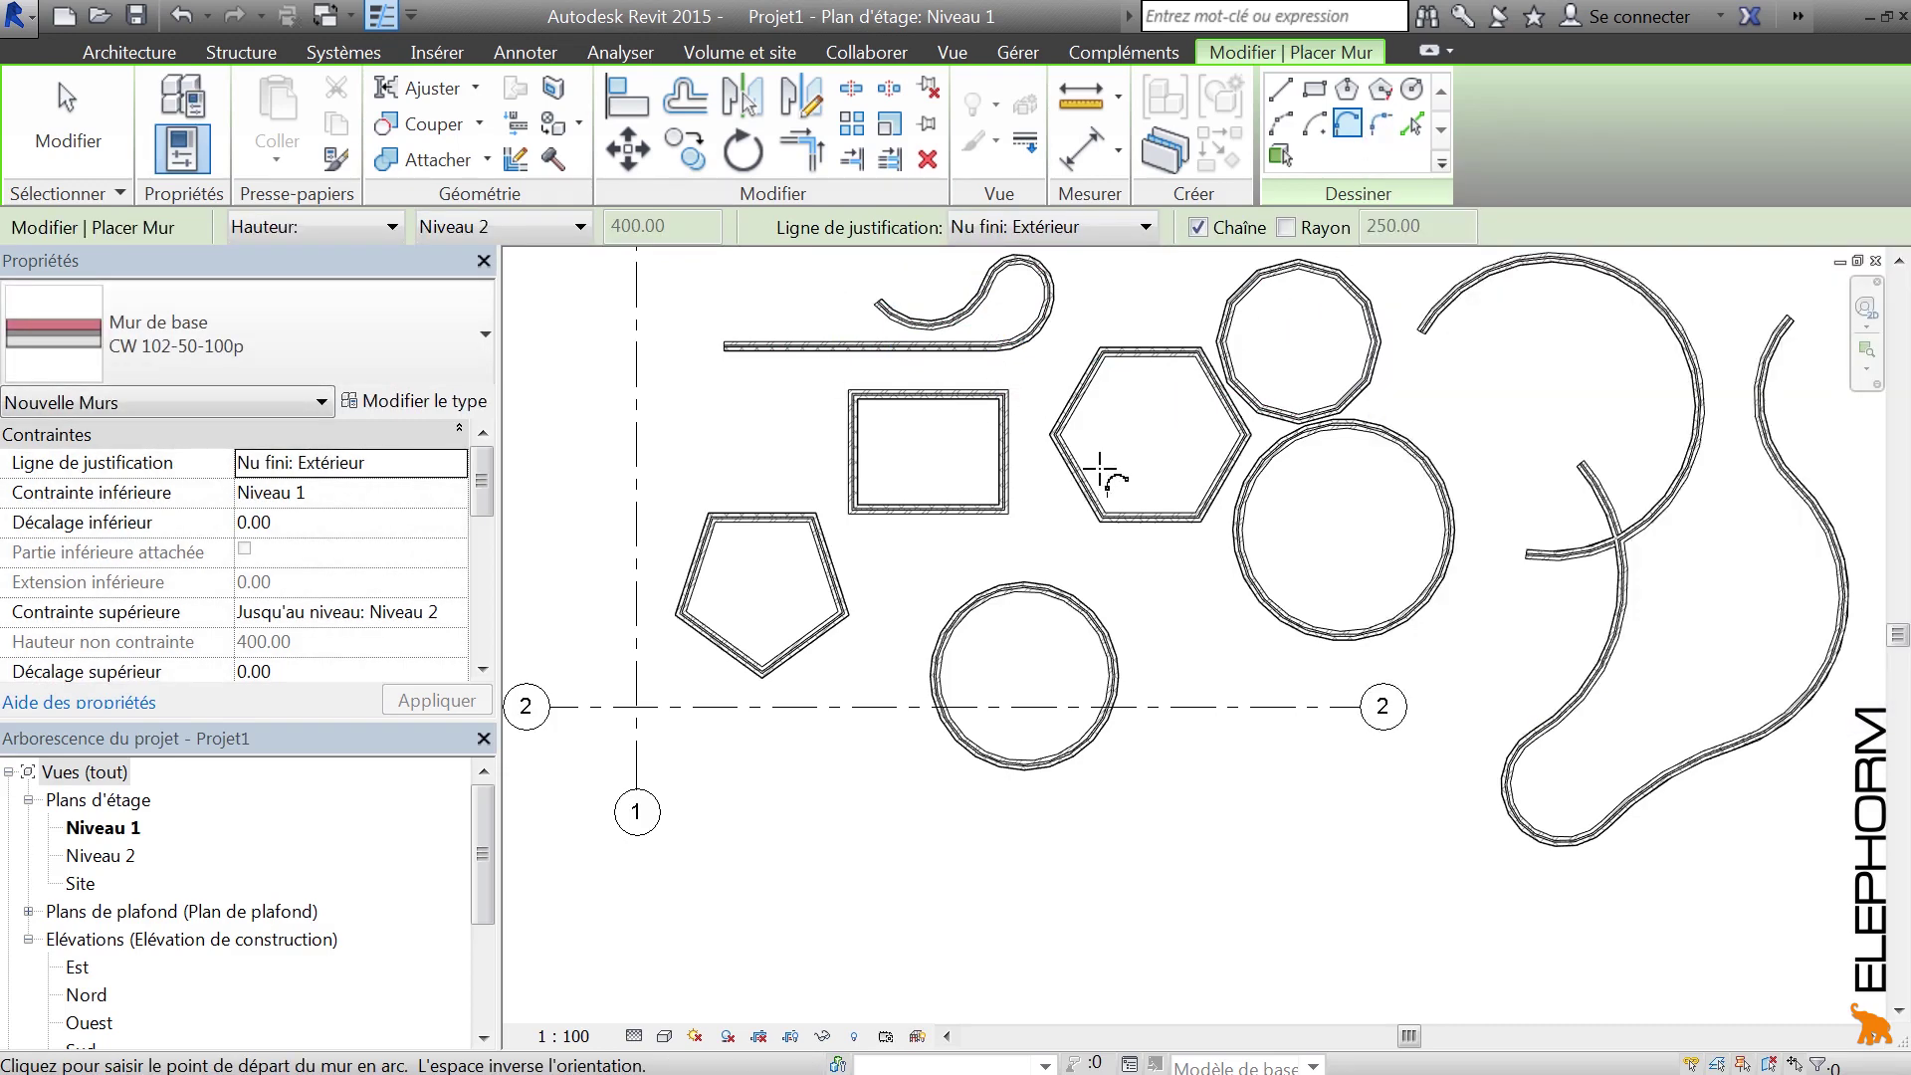
key(Escape)
key(Escape)
Step: Delete all the walls from the plan, keeping grids 1 and 2
scroll(1084, 517, down, 3)
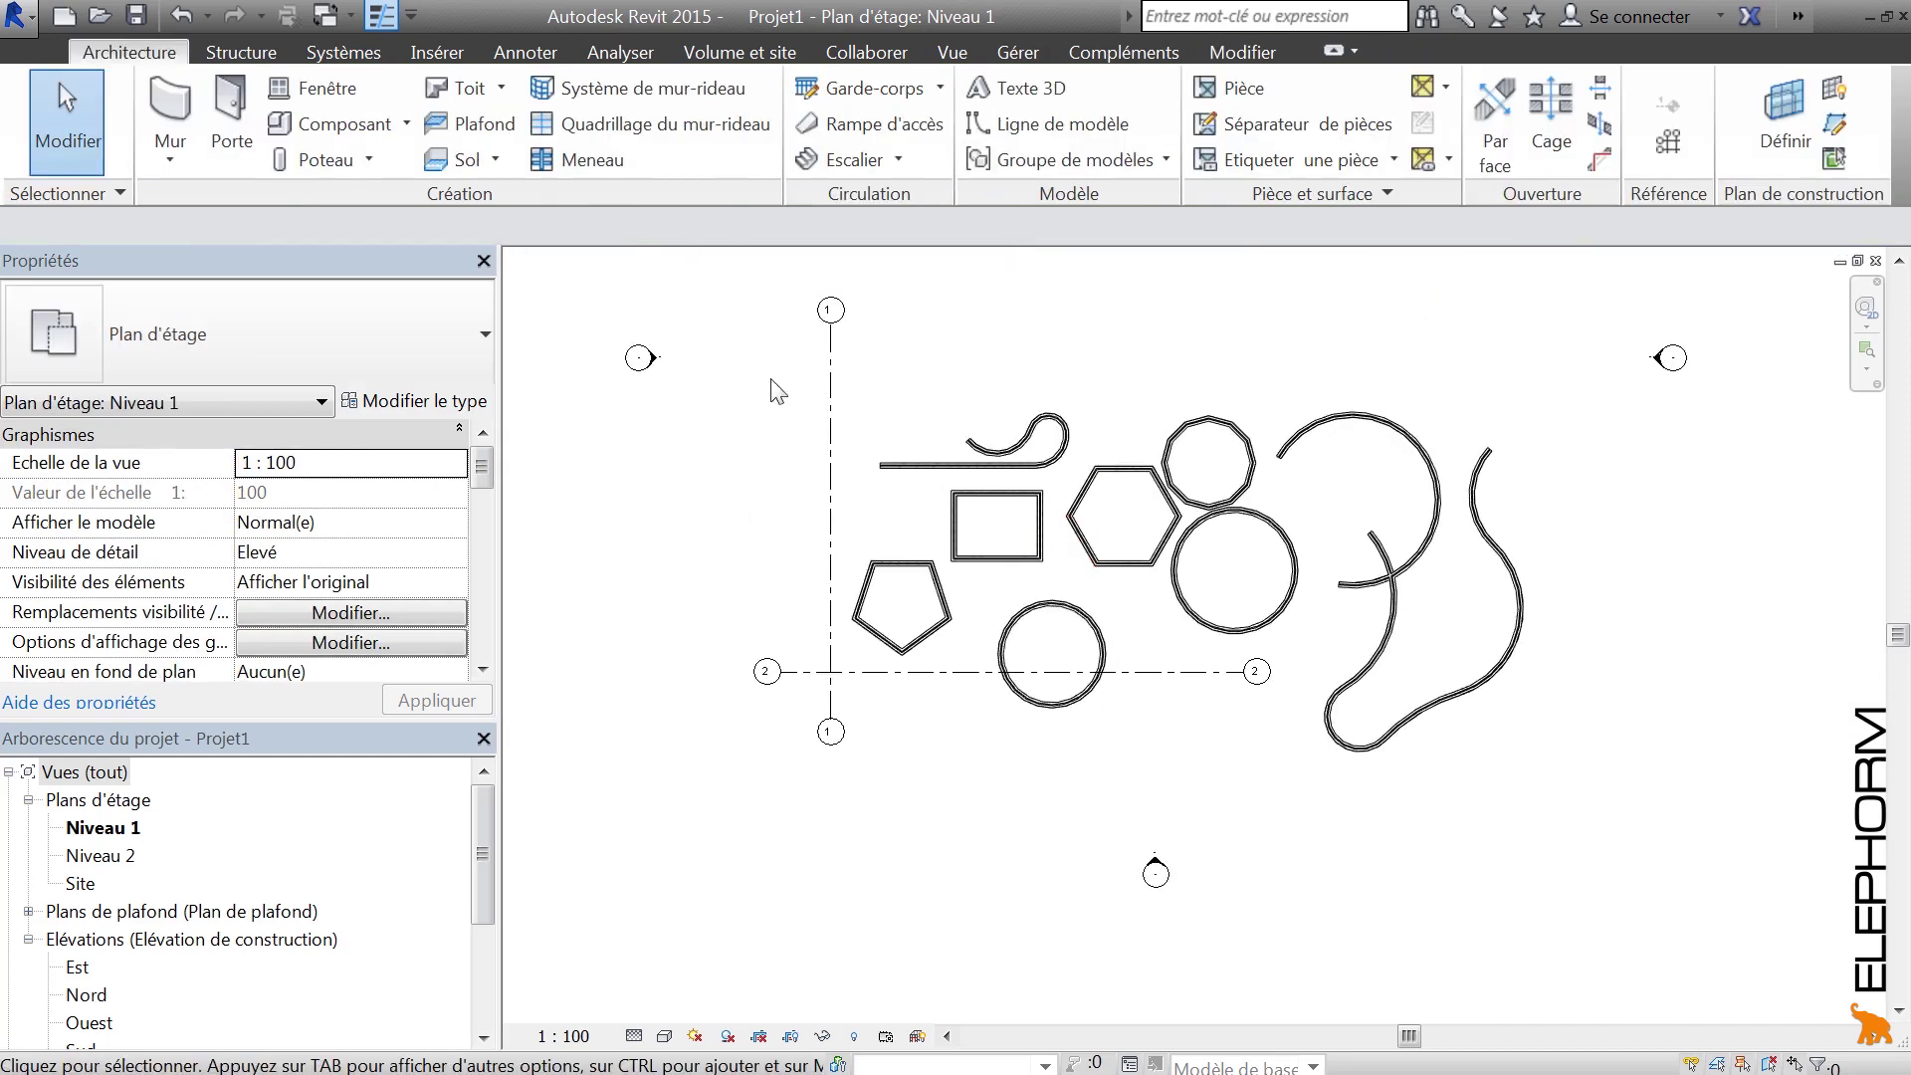
drag(846, 349, 1559, 779)
key(Delete)
scroll(896, 517, up, 3)
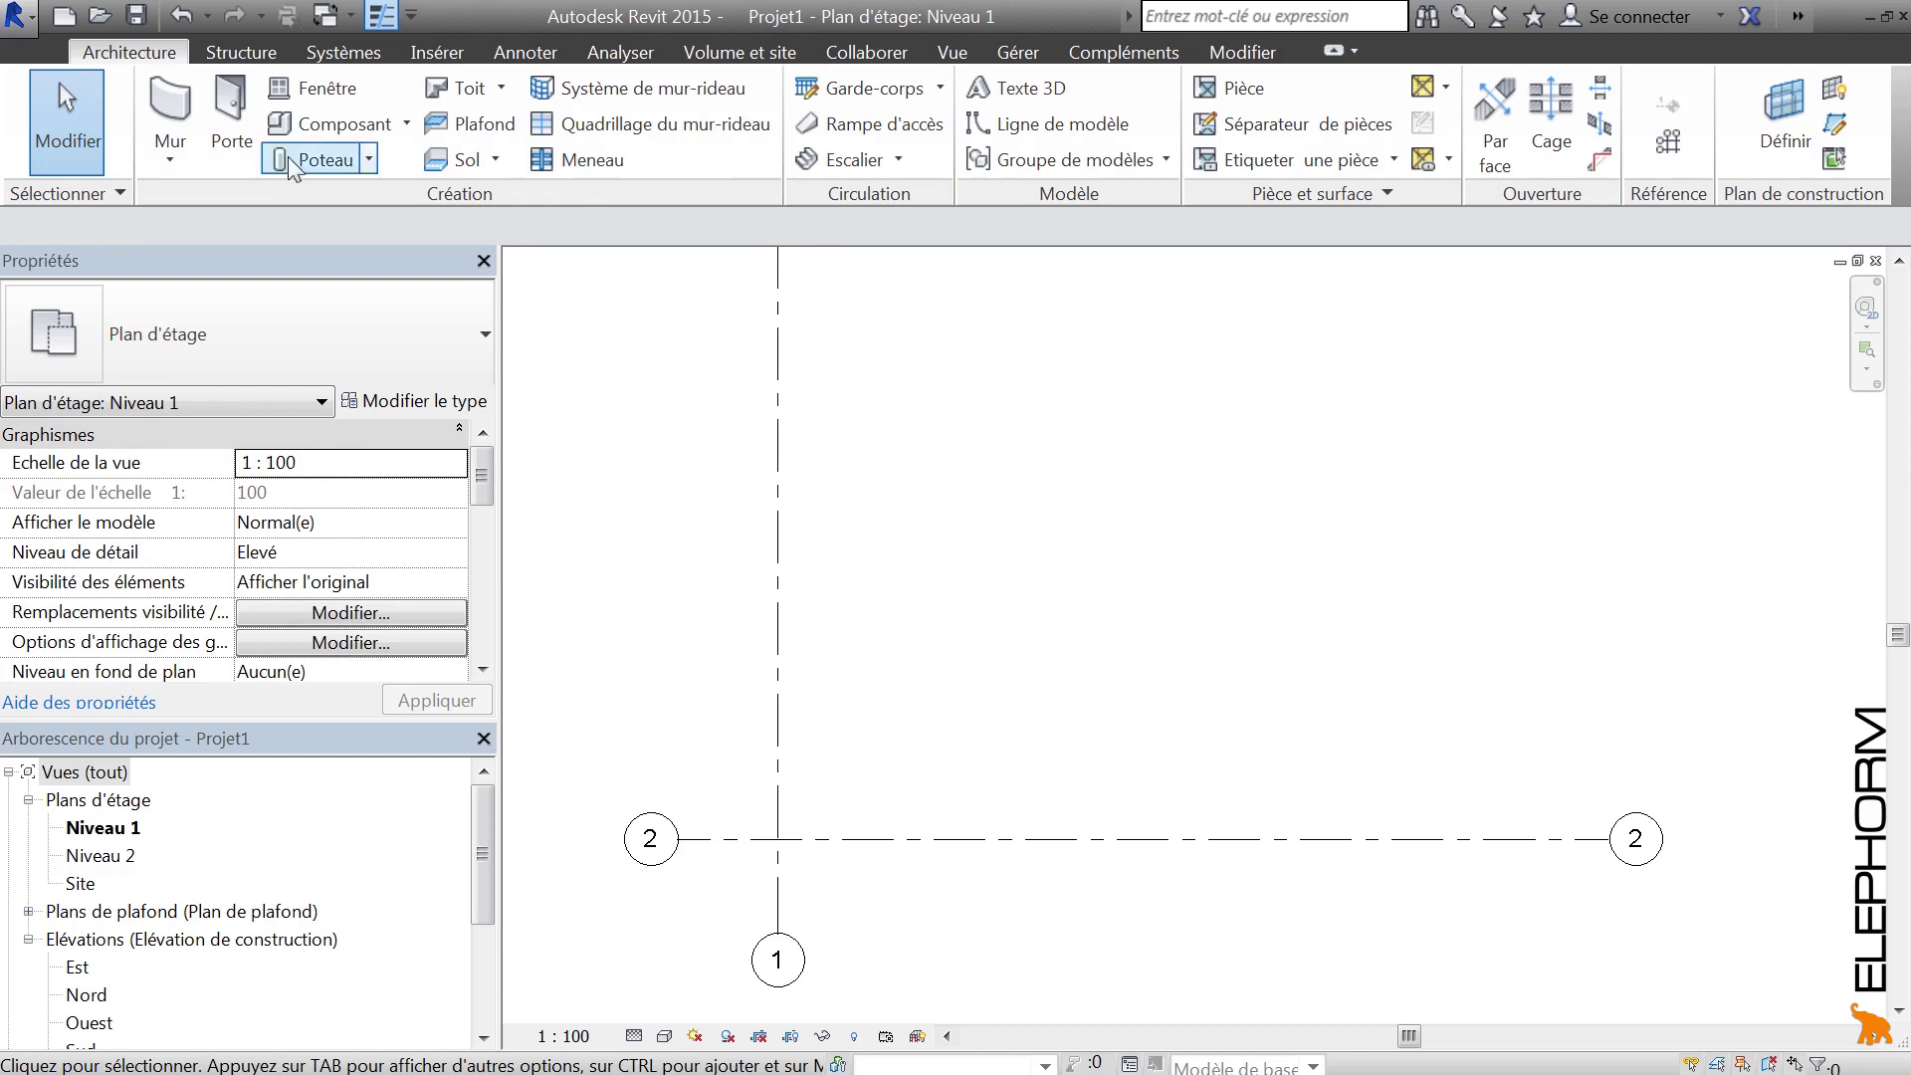
Step: Draw two separate slanted straight walls between grids 1 and 2, leaving a gap between their facing ends
click(170, 115)
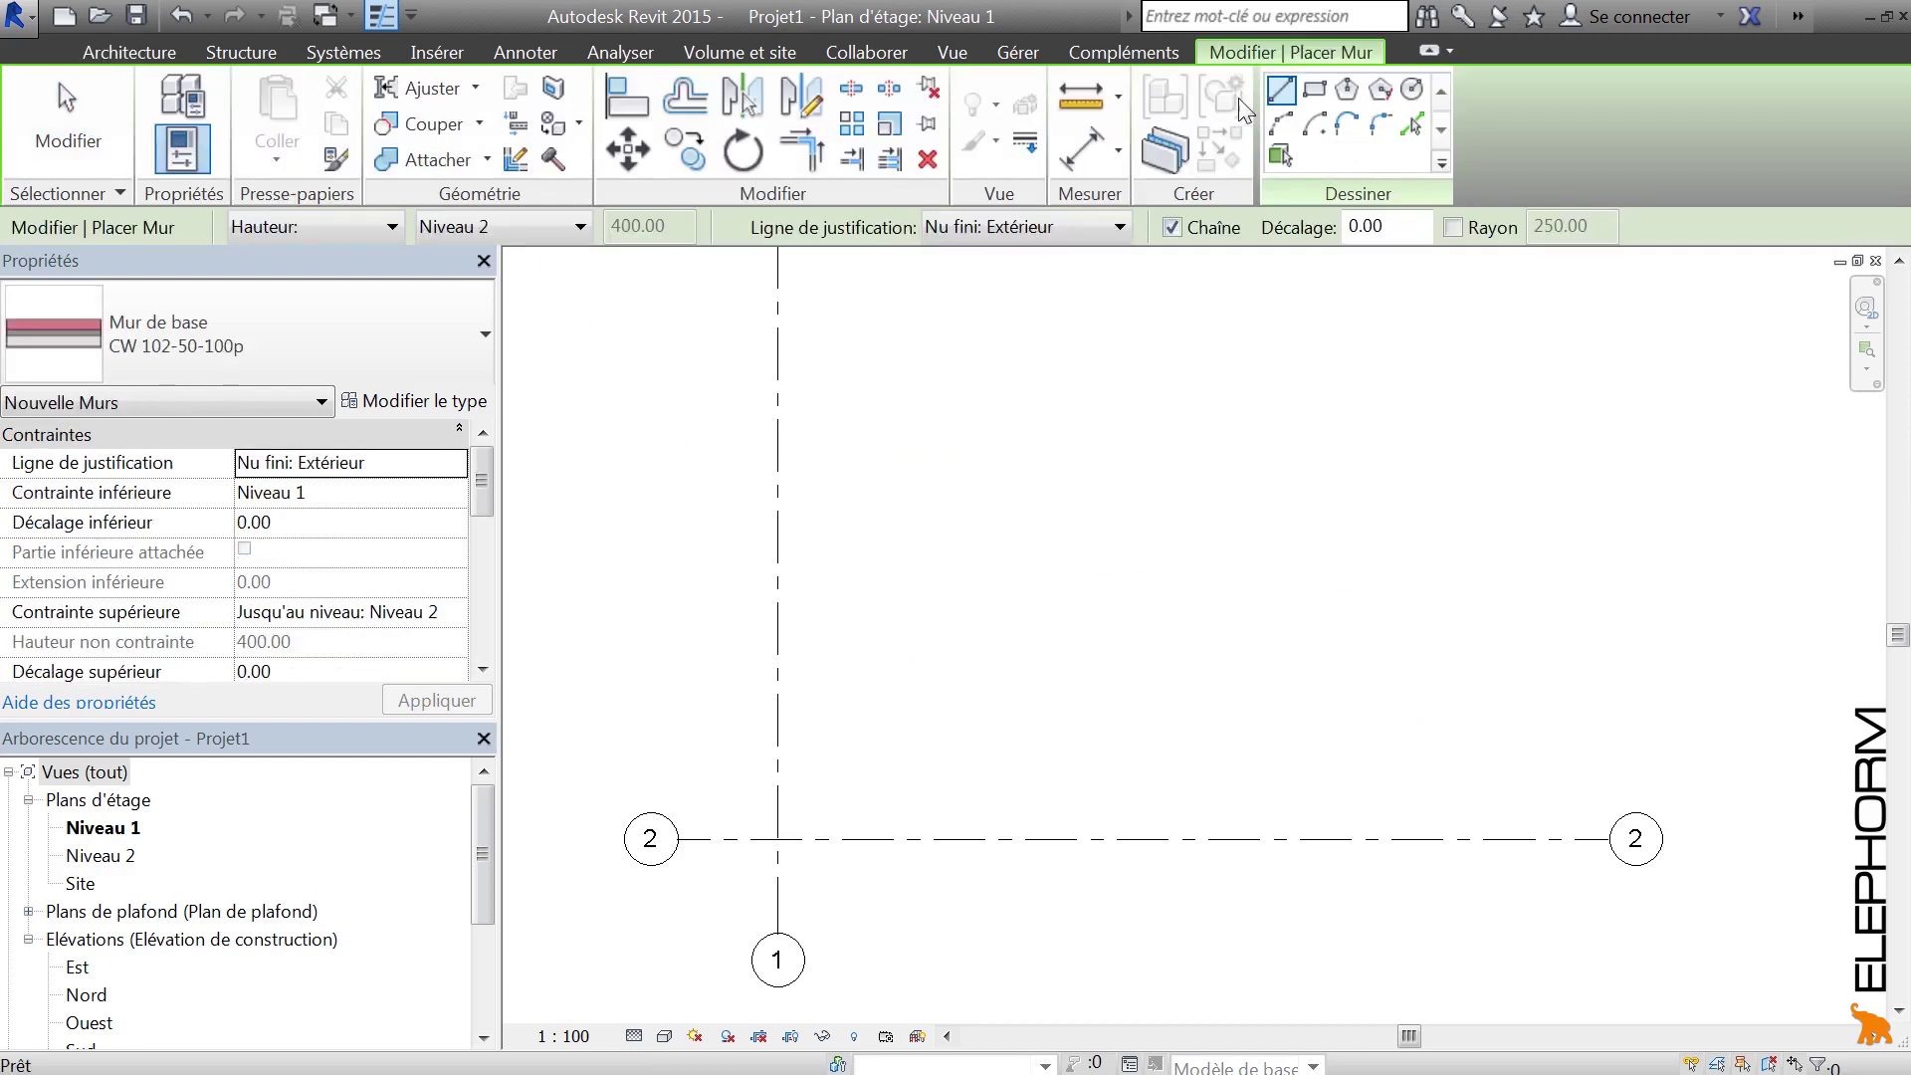
click(913, 436)
click(1123, 509)
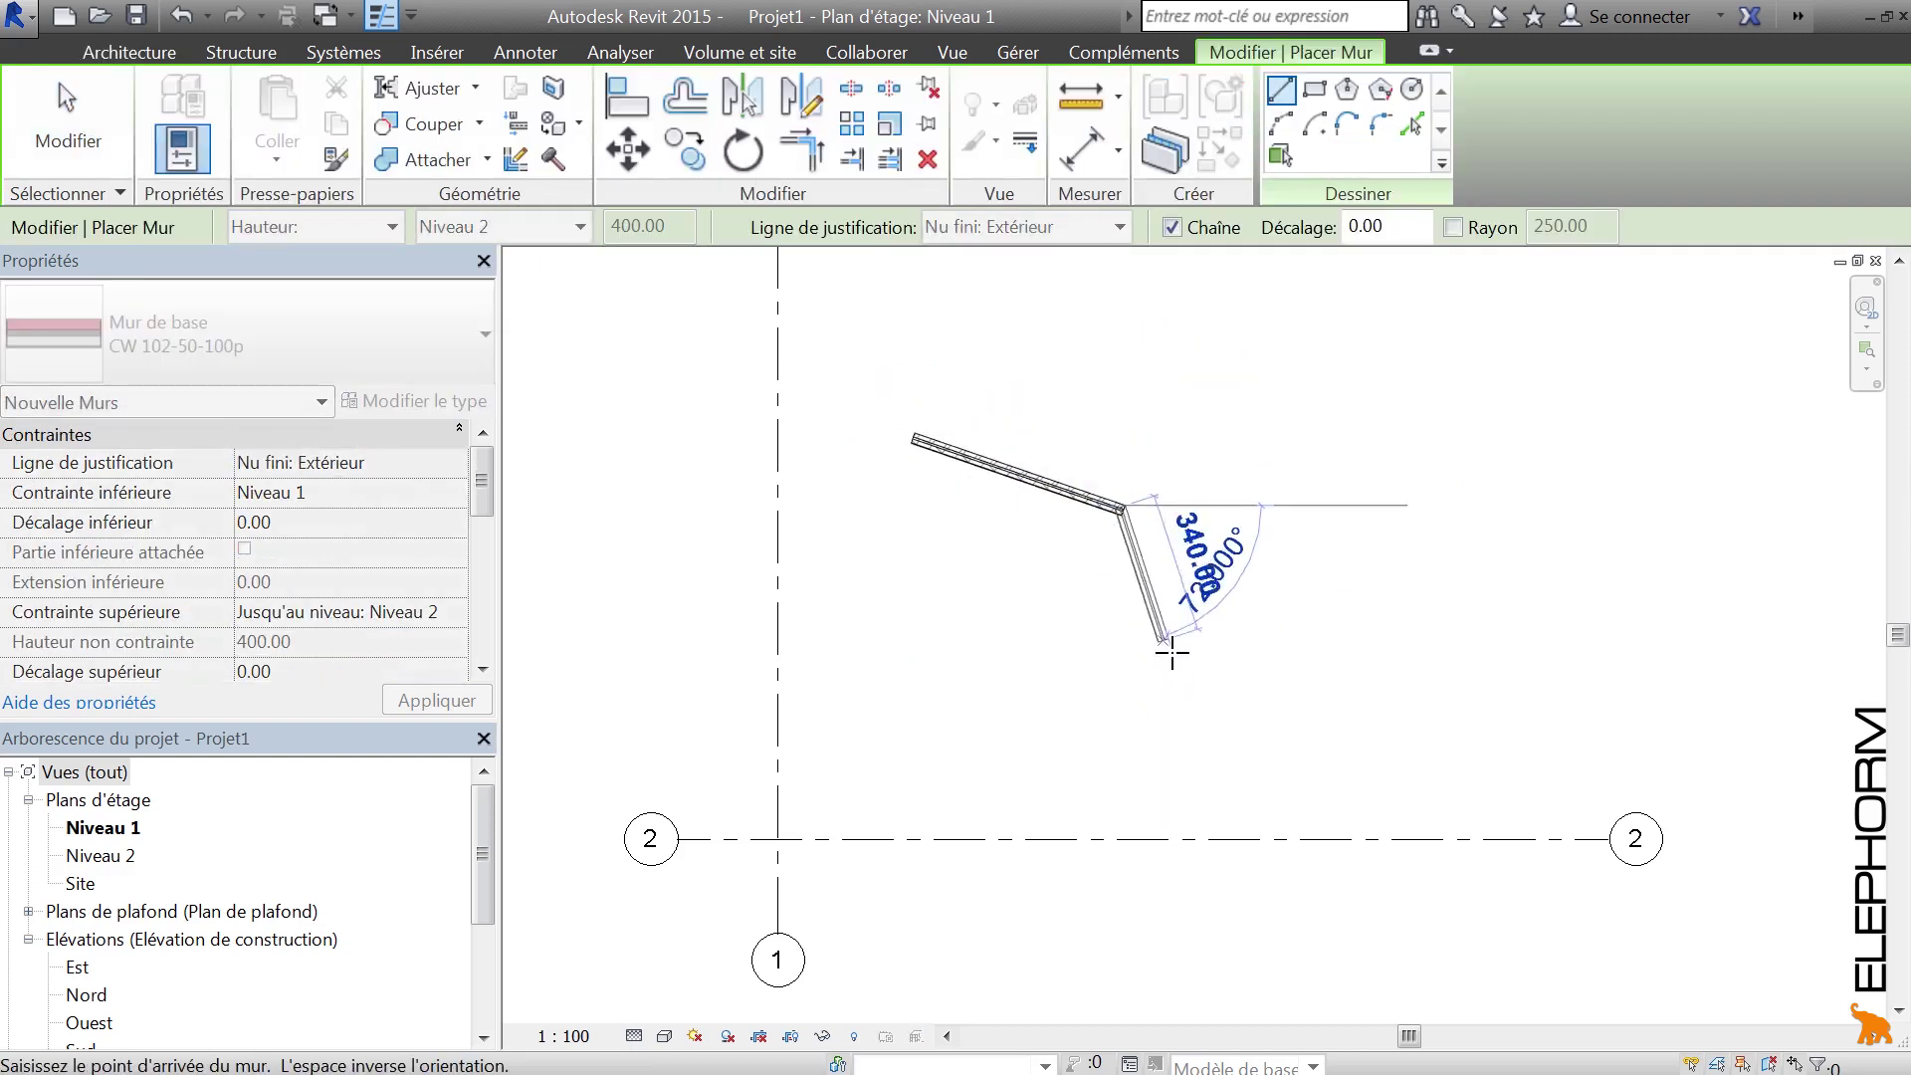
key(Escape)
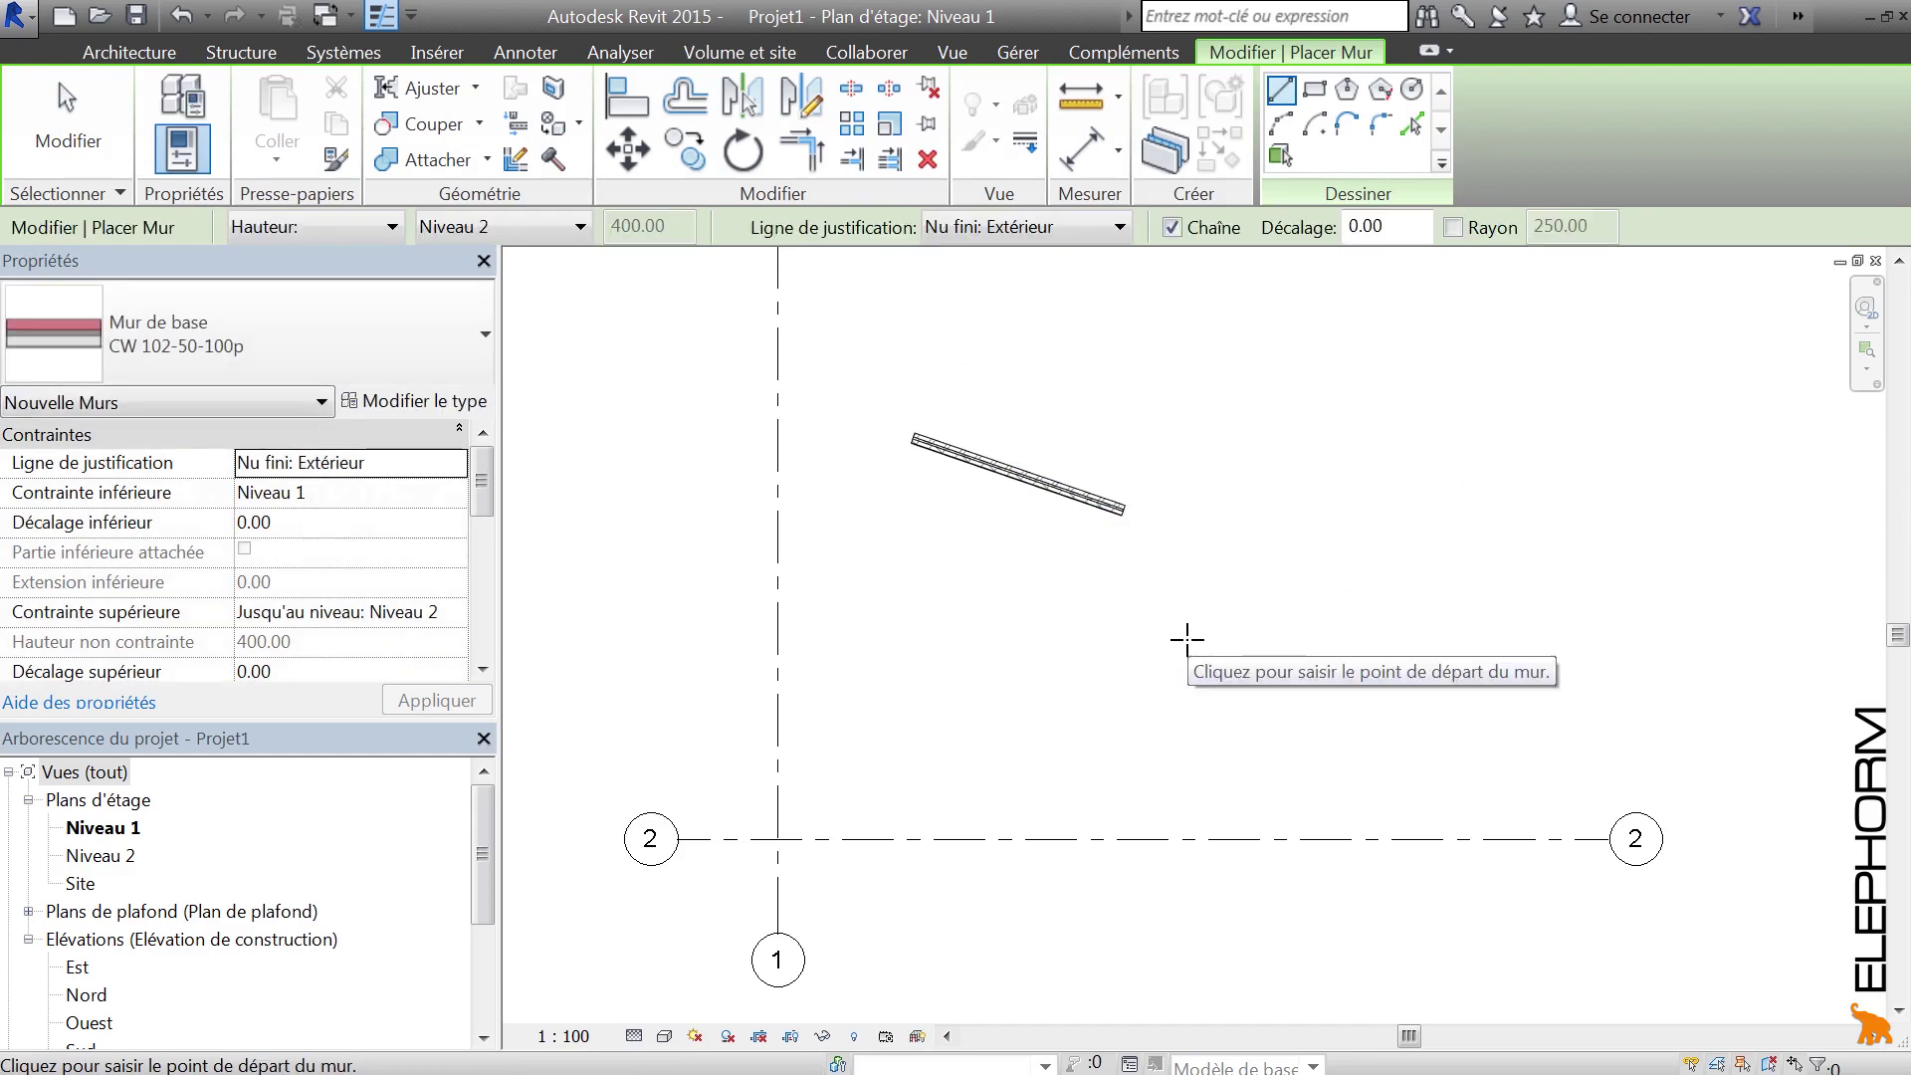
click(1185, 639)
click(1118, 777)
key(Escape)
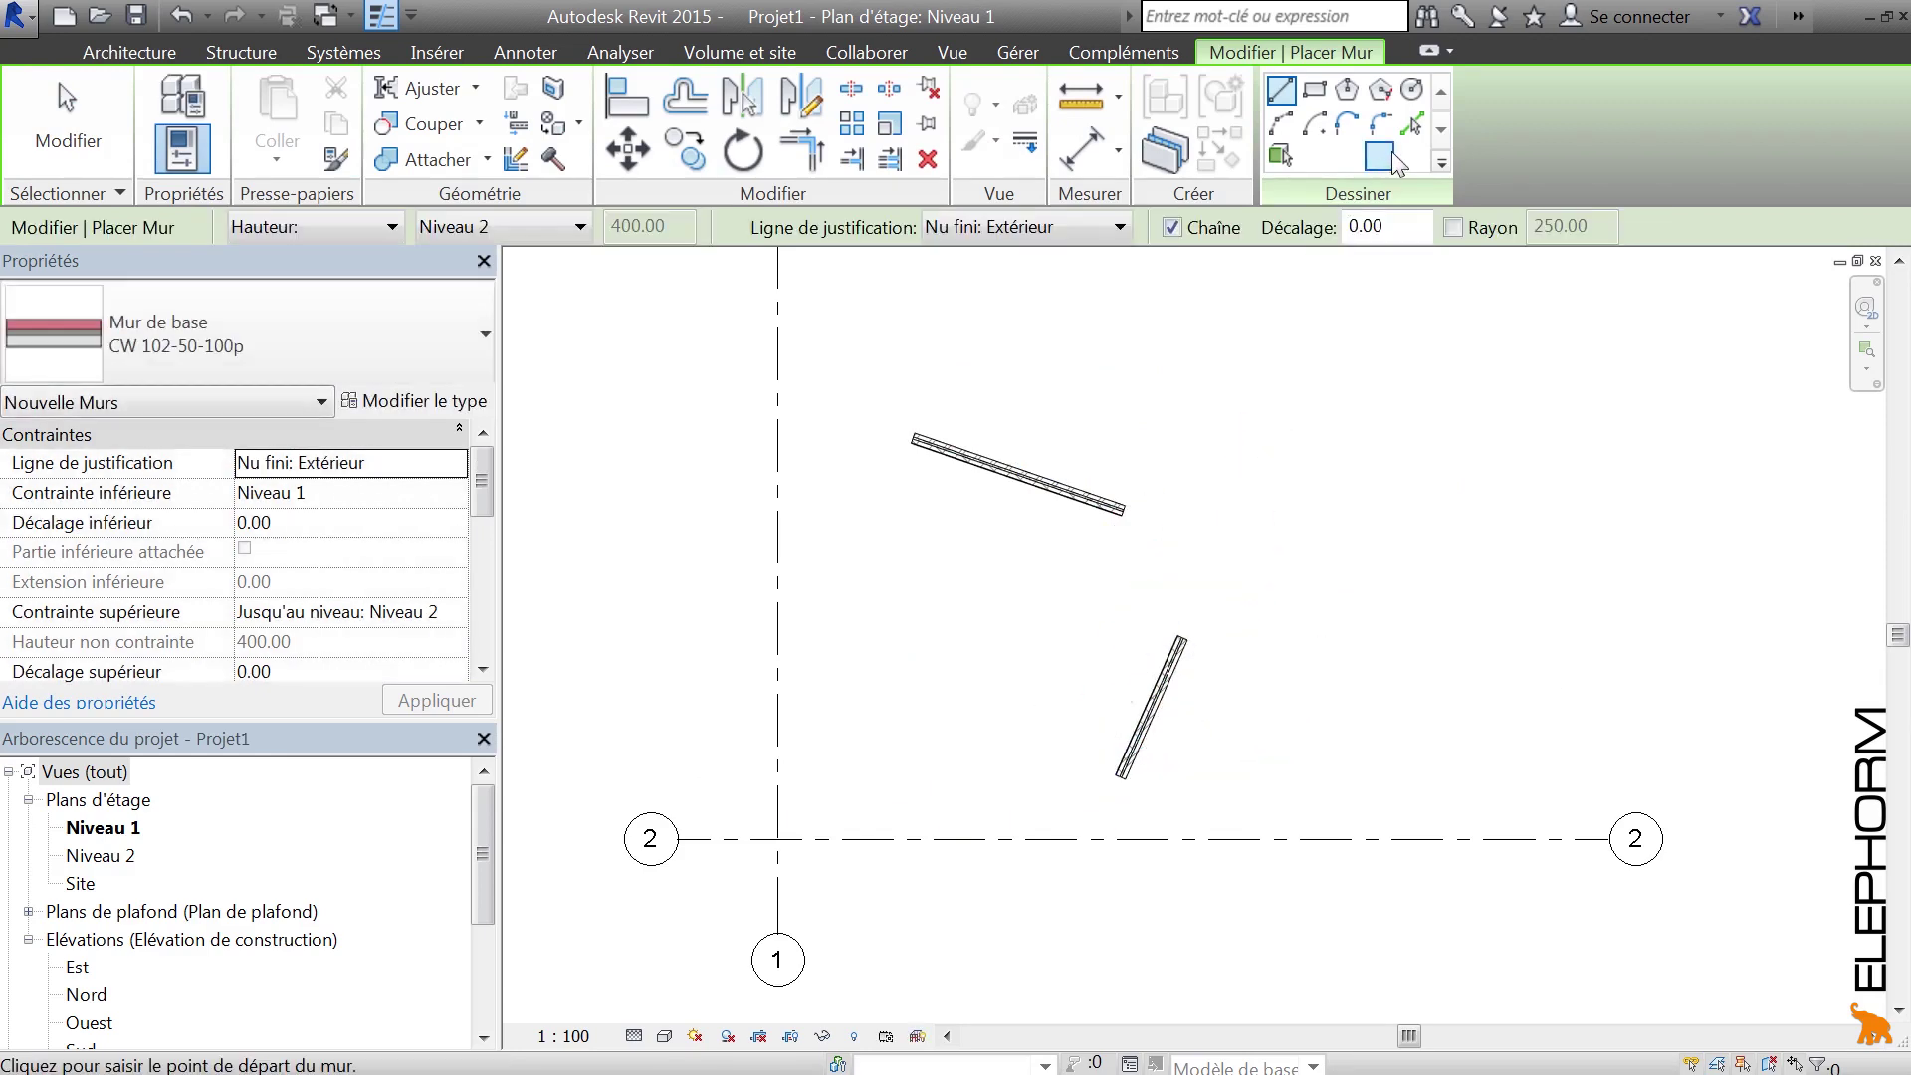
Step: Join the two straight walls with a fillet arc wall with a radius of about 333
click(1379, 125)
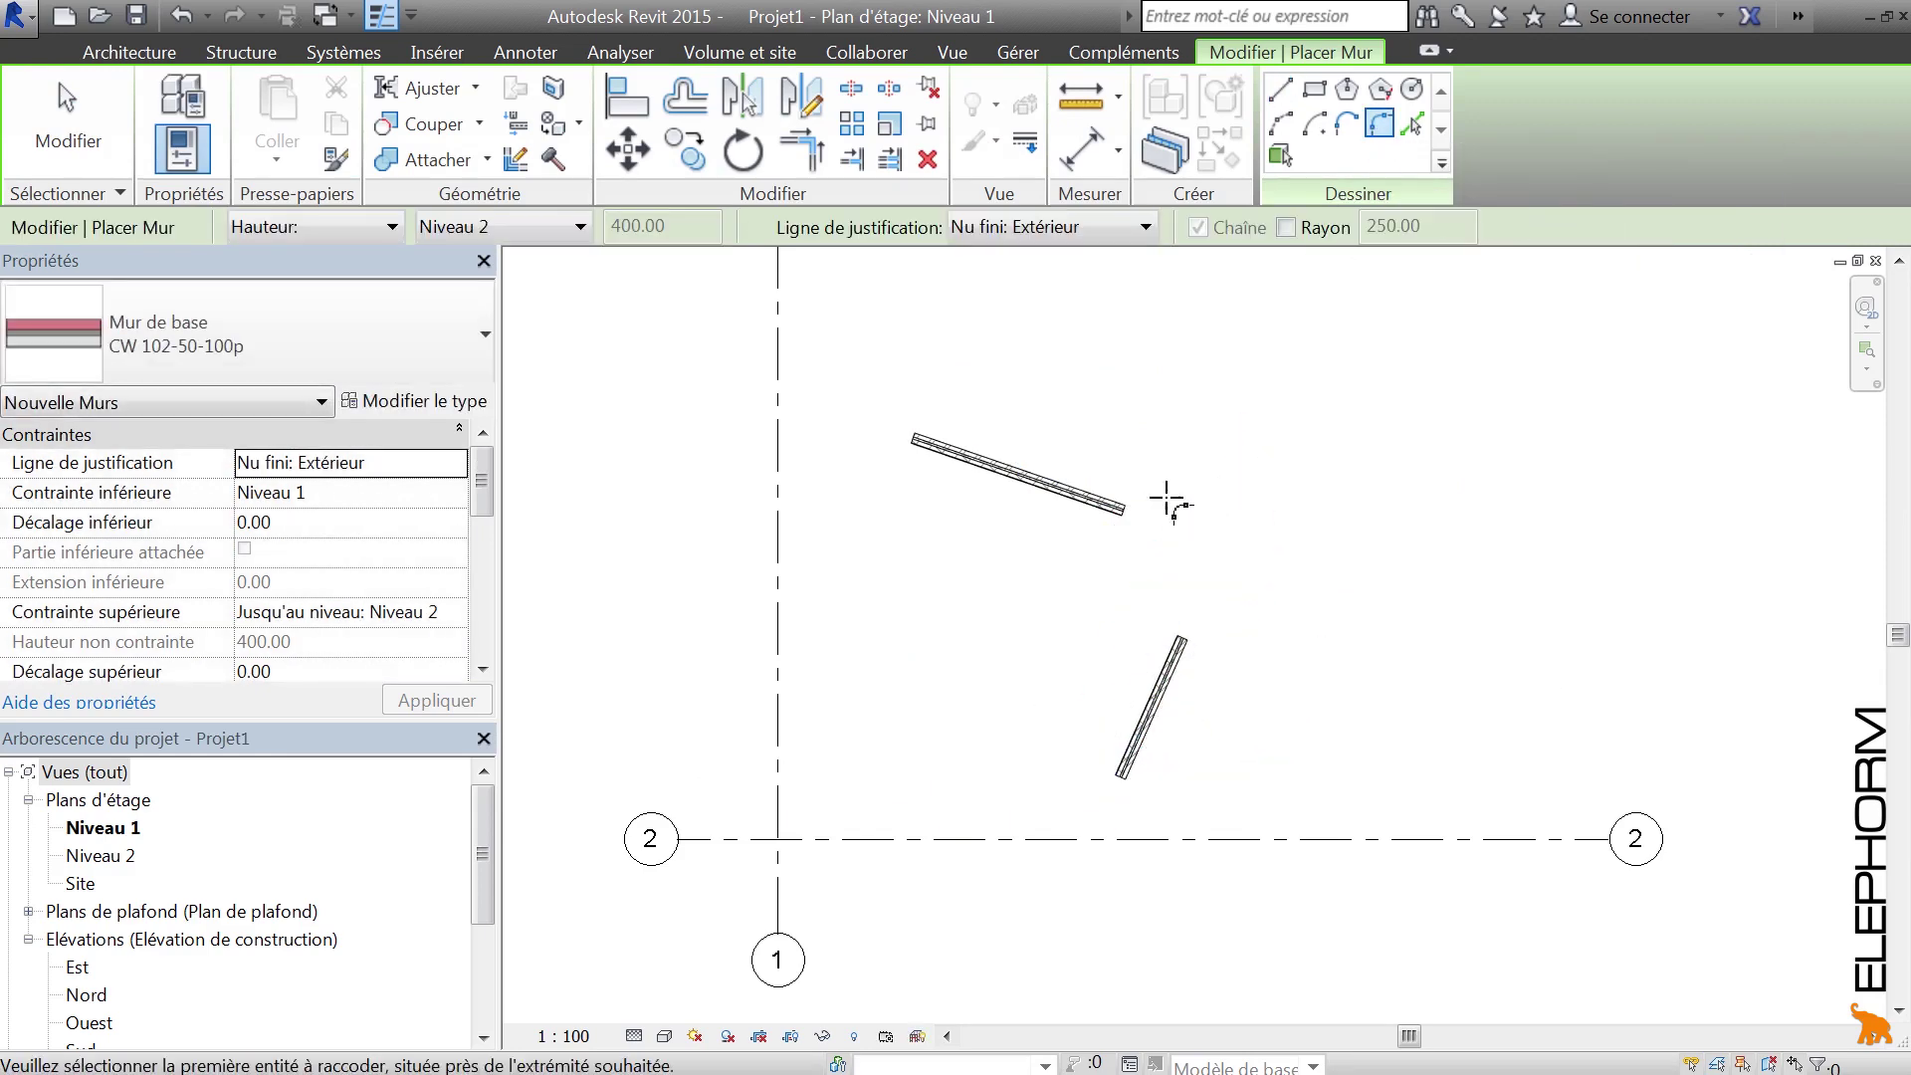
click(1124, 509)
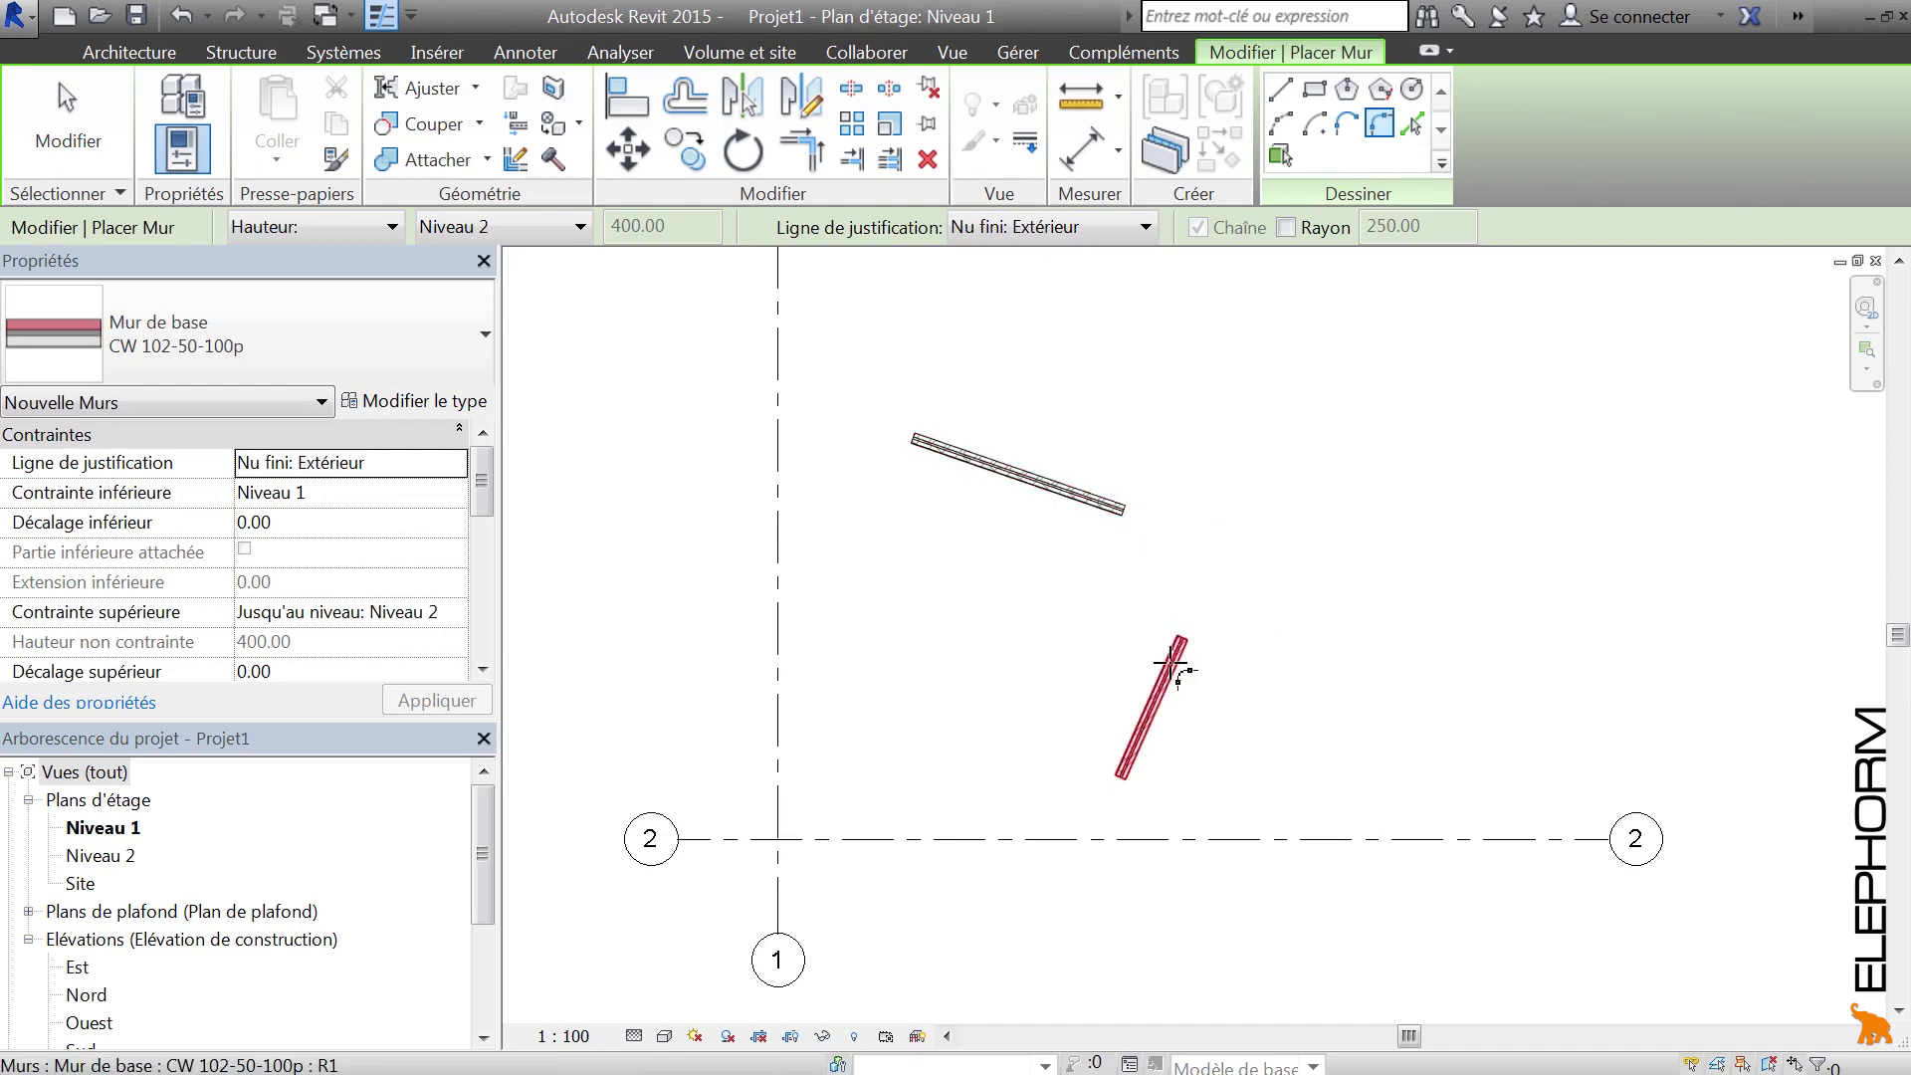
click(1171, 662)
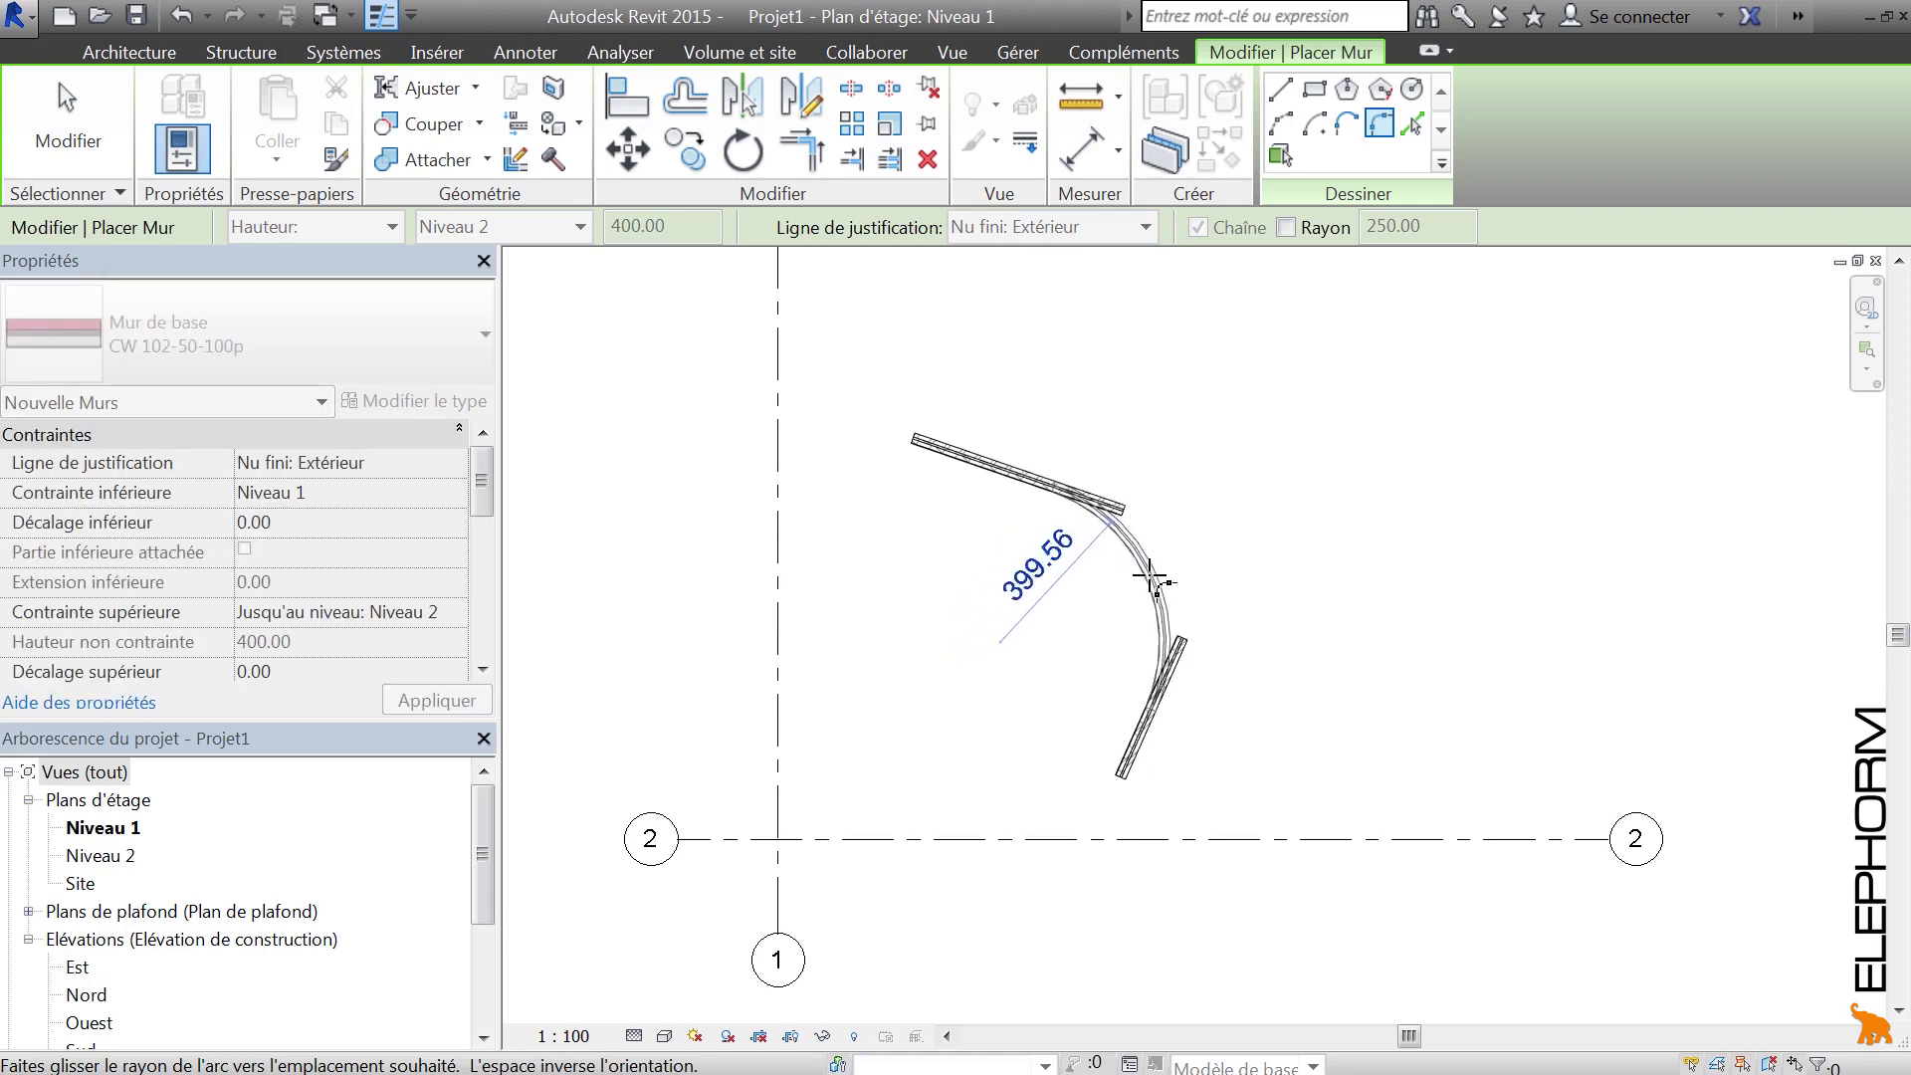
click(1157, 555)
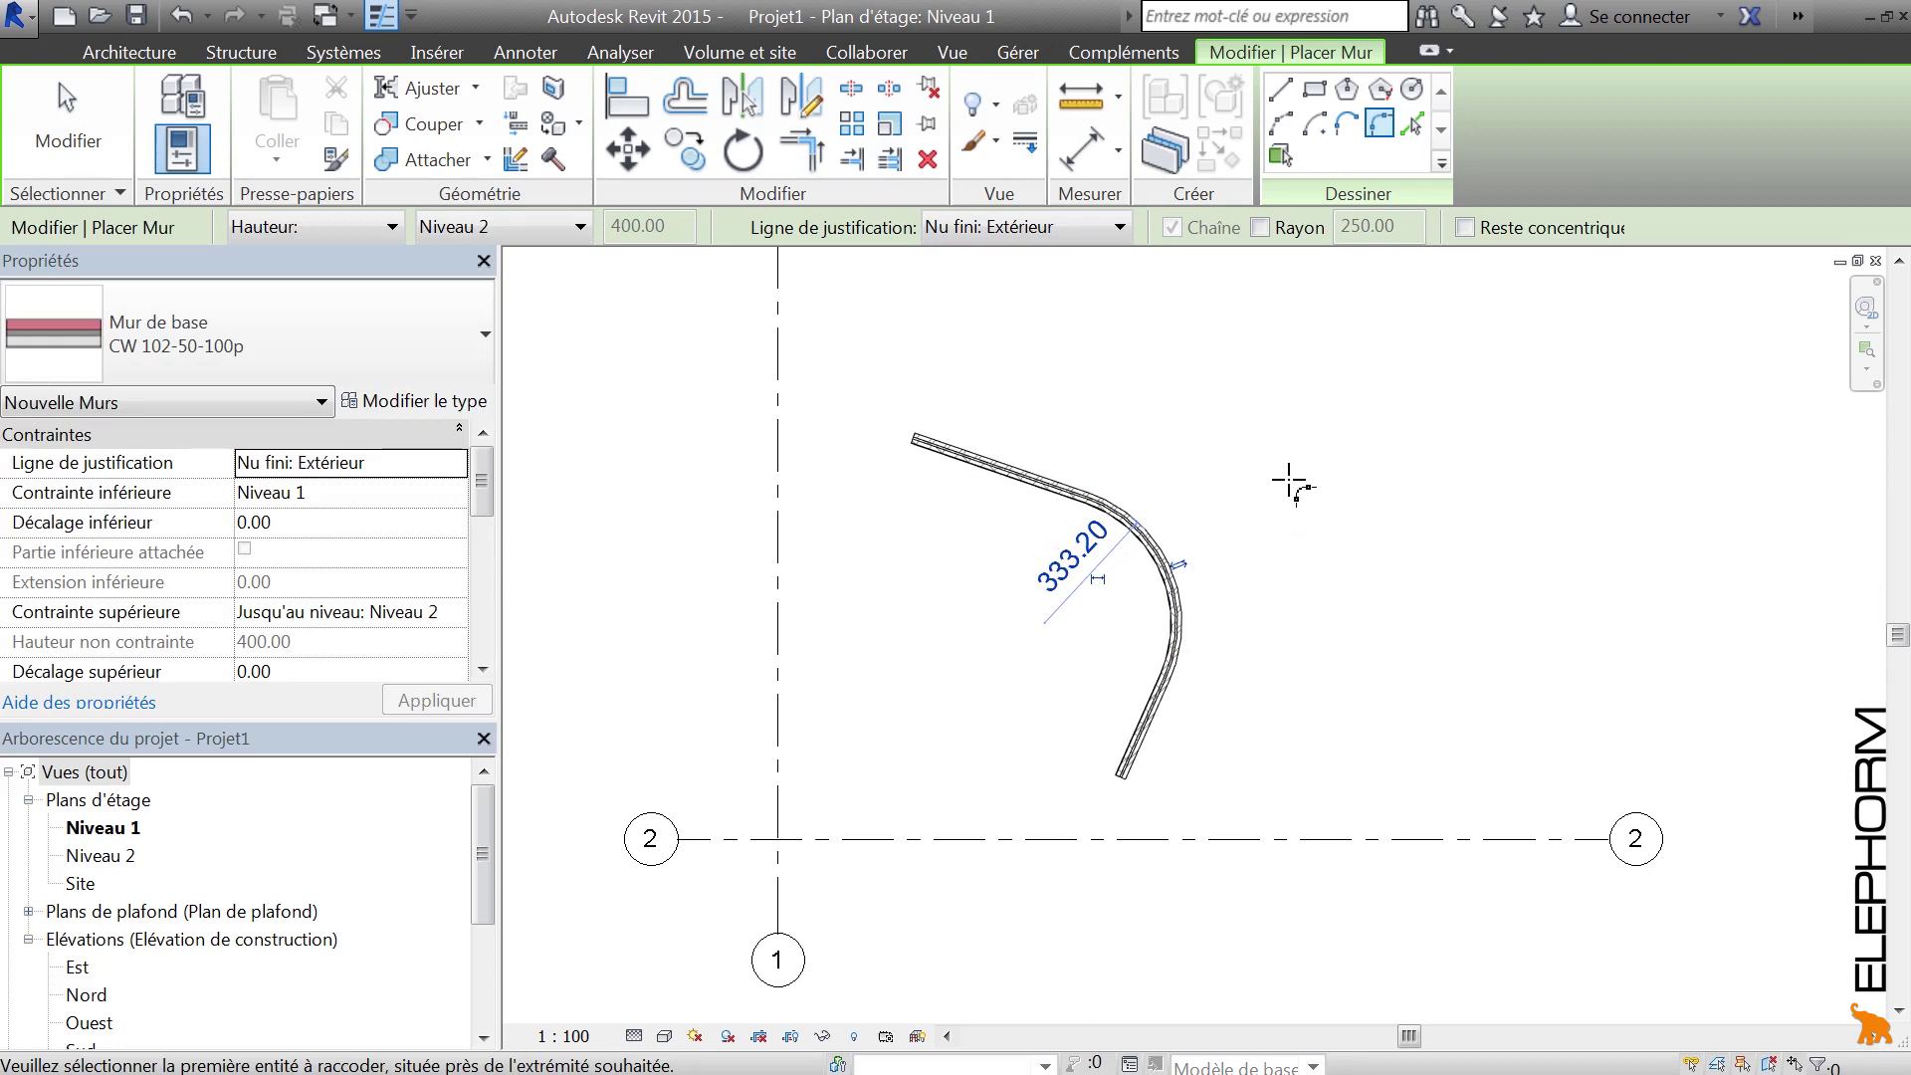
Step: Undo the last fillet arc wall and rejoin the two slanted straight walls with a fillet arc at a fixed radius of 250
key(ctrl+z)
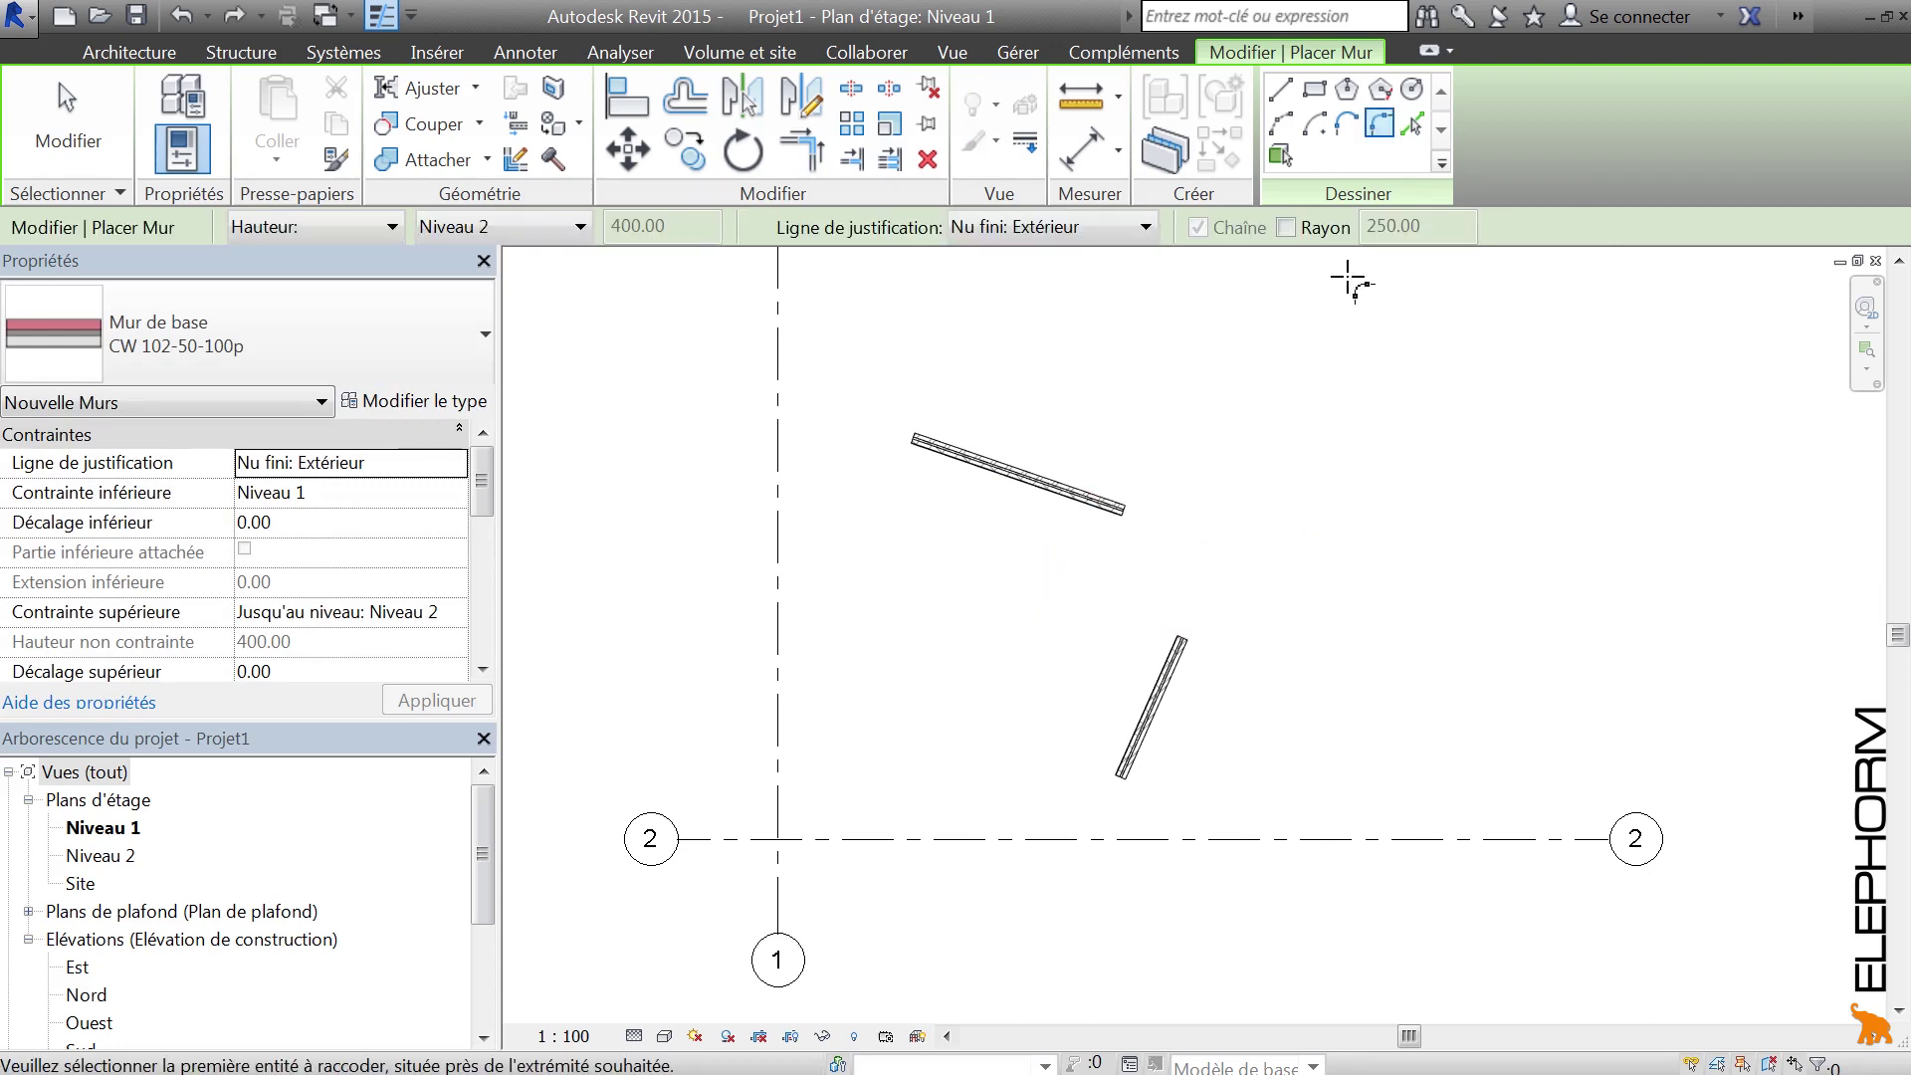
click(1286, 227)
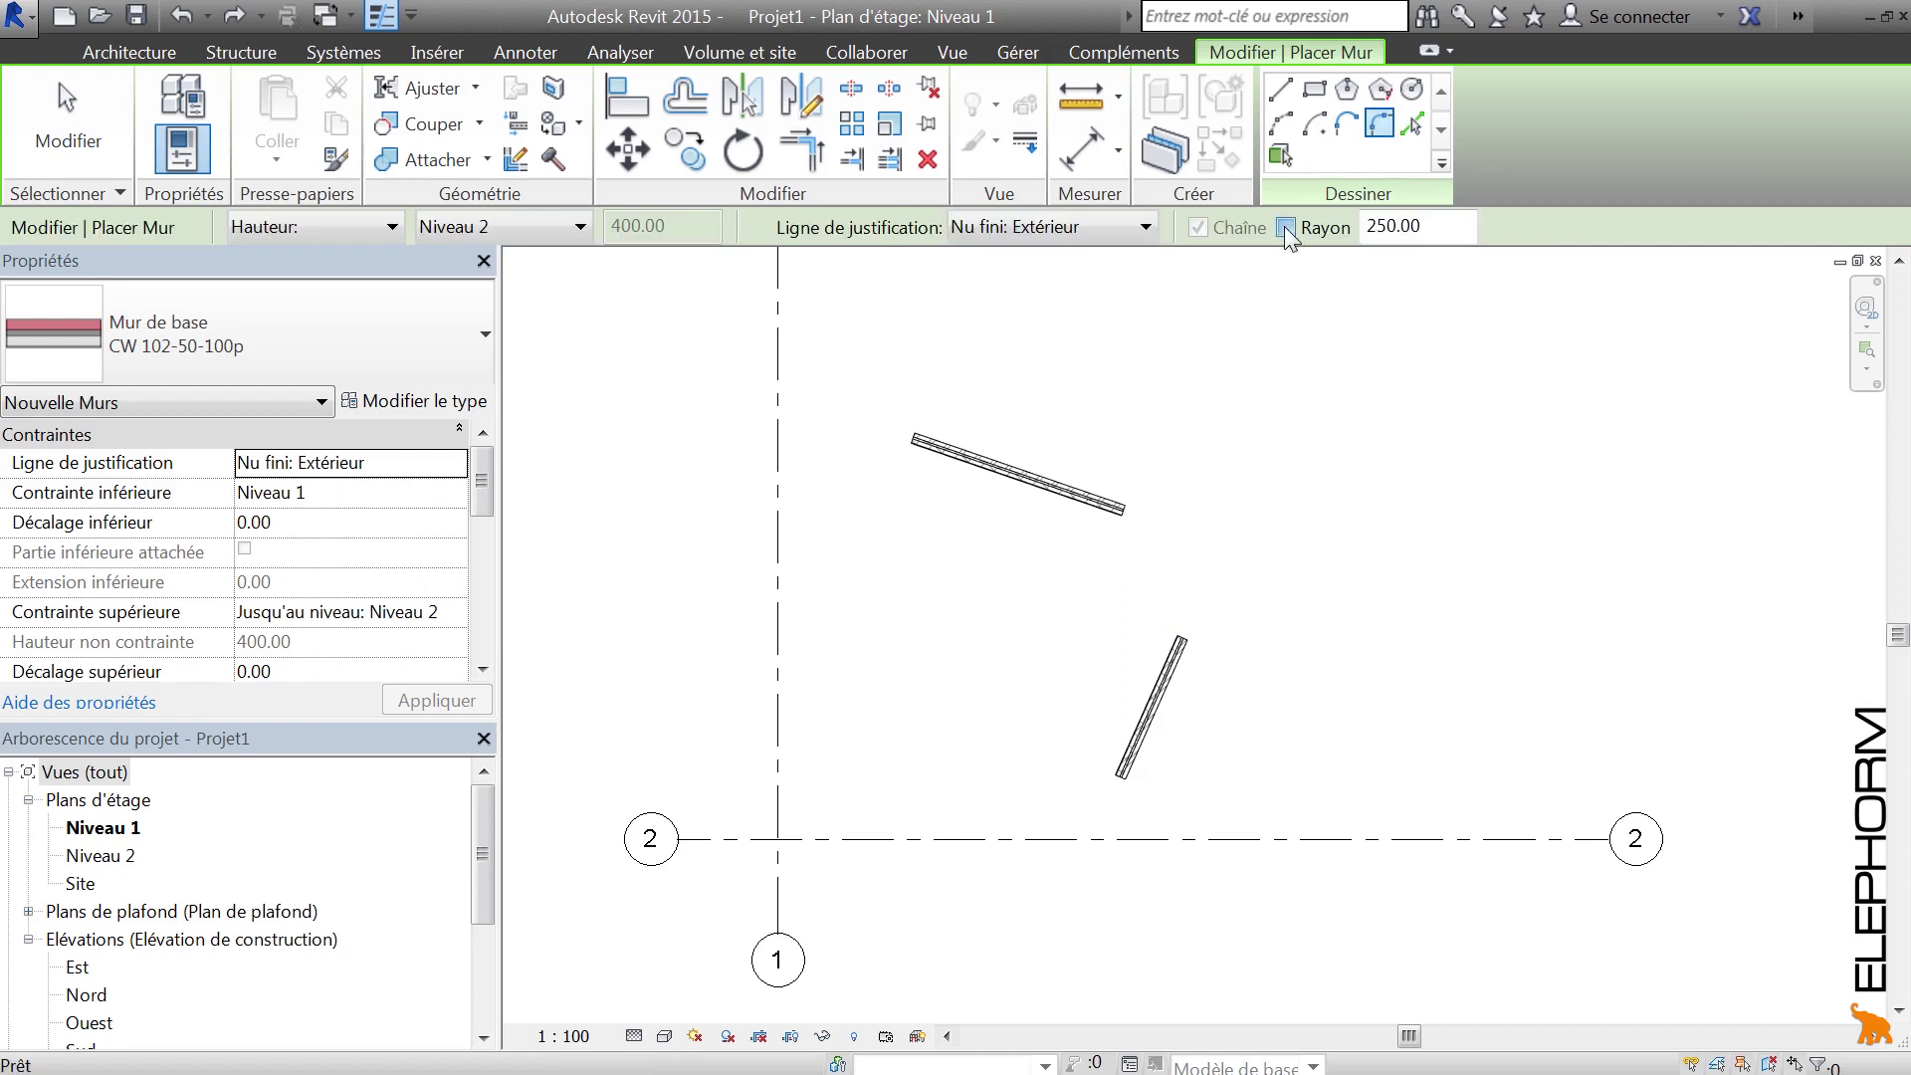
click(1122, 505)
click(1178, 660)
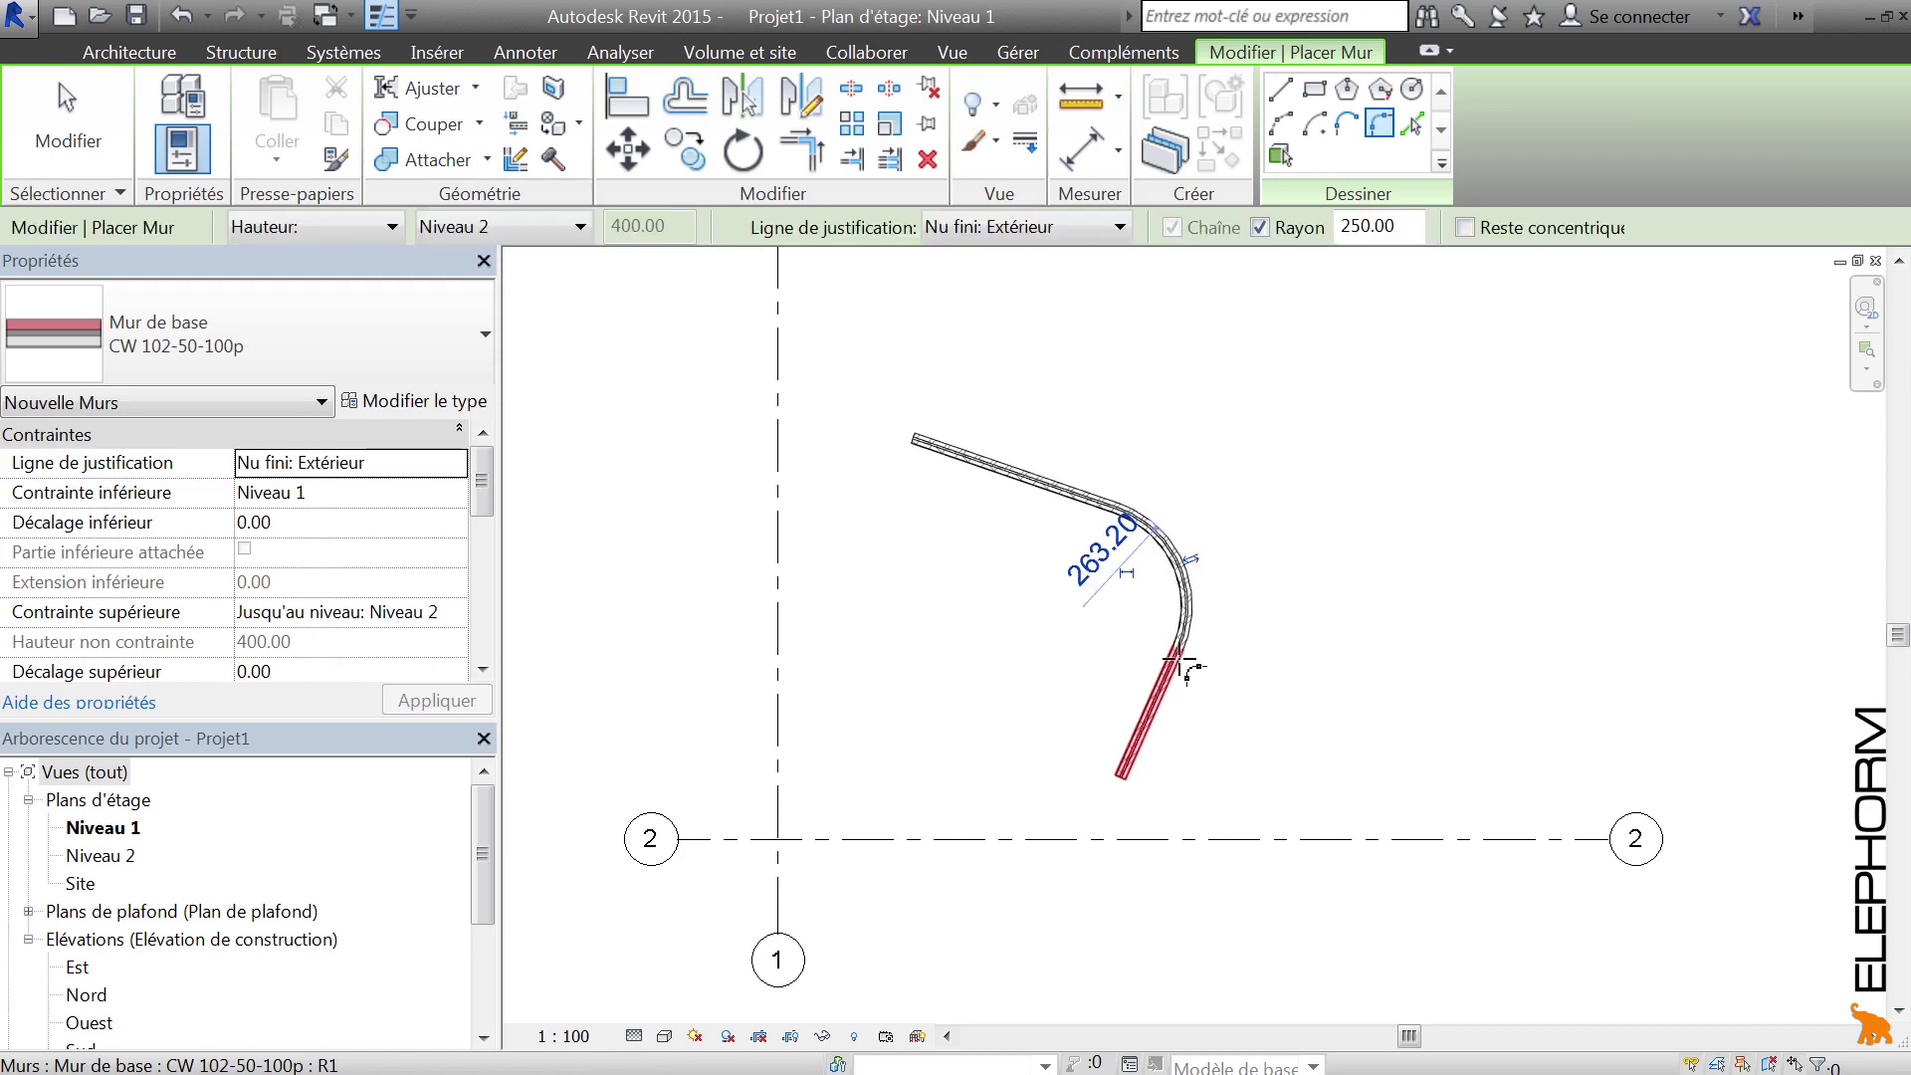
scroll(1131, 572, up, 6)
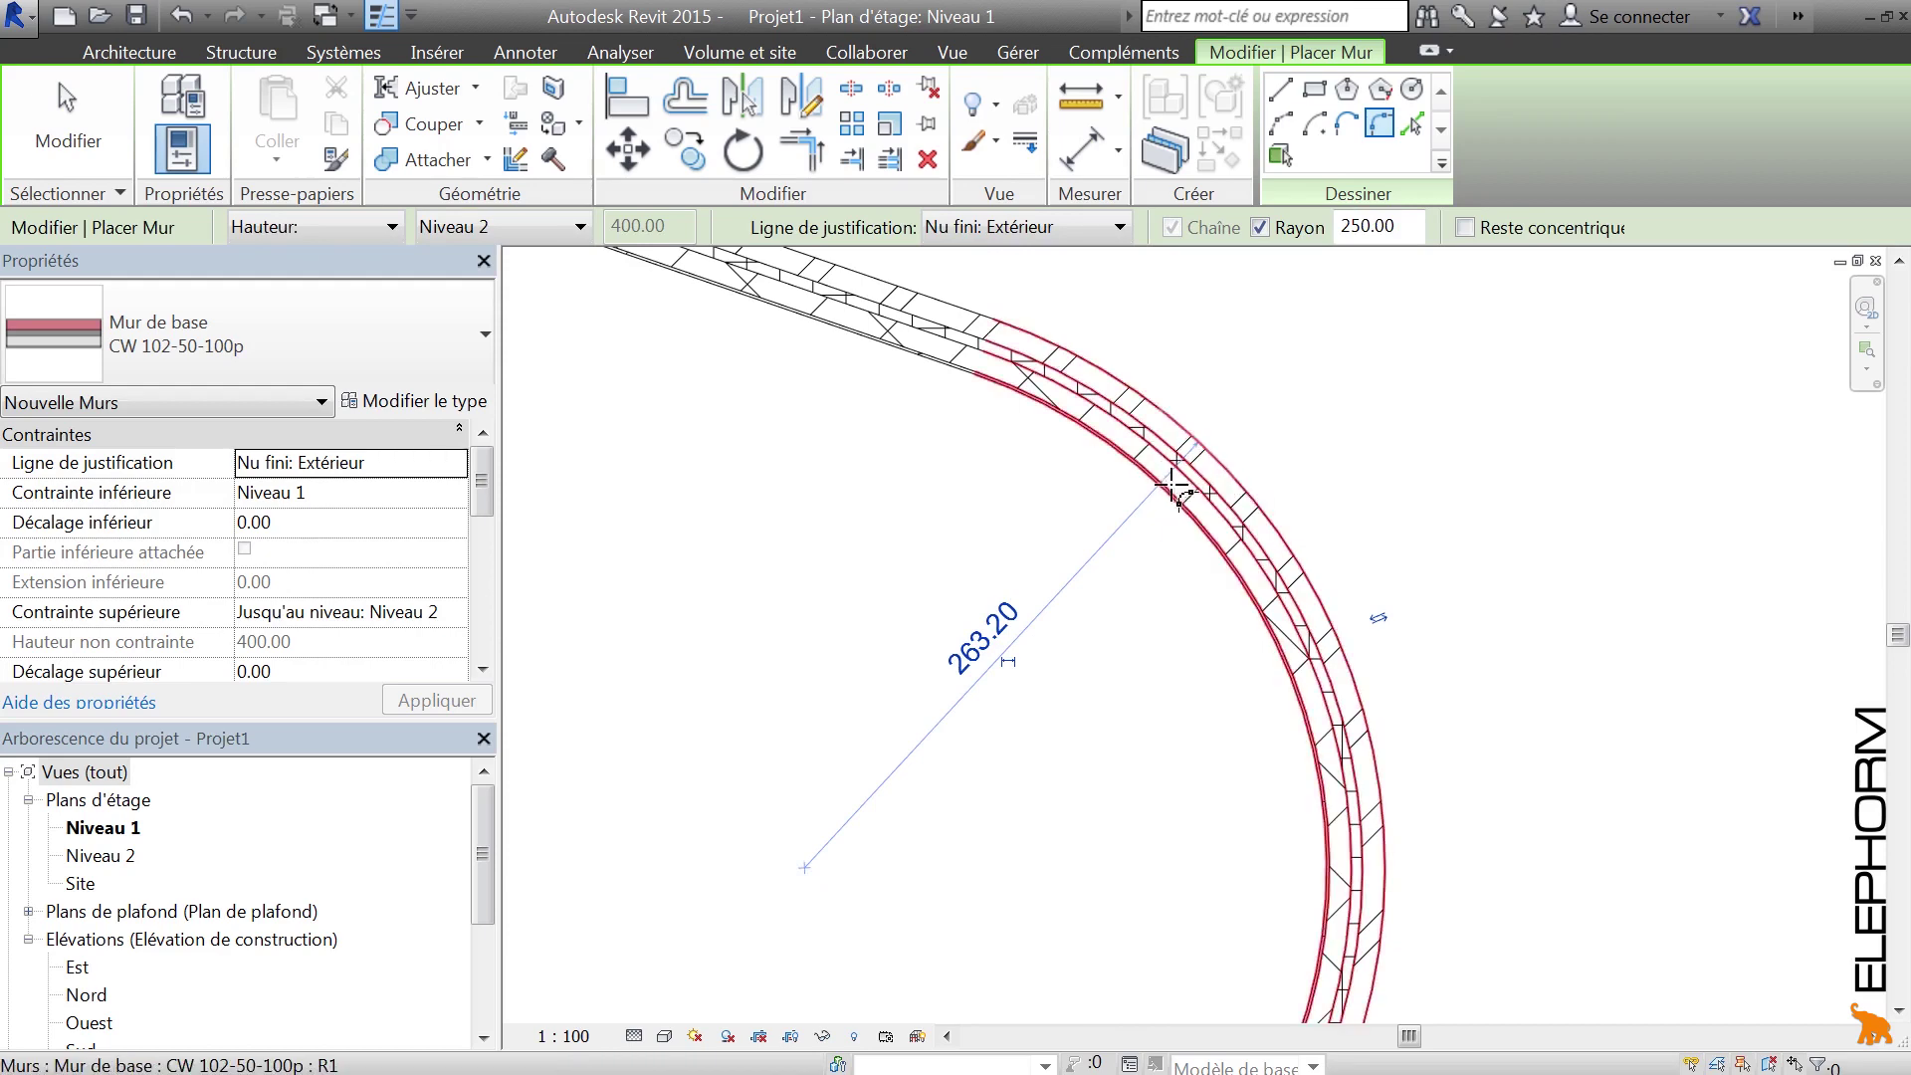
scroll(1356, 531, down, 5)
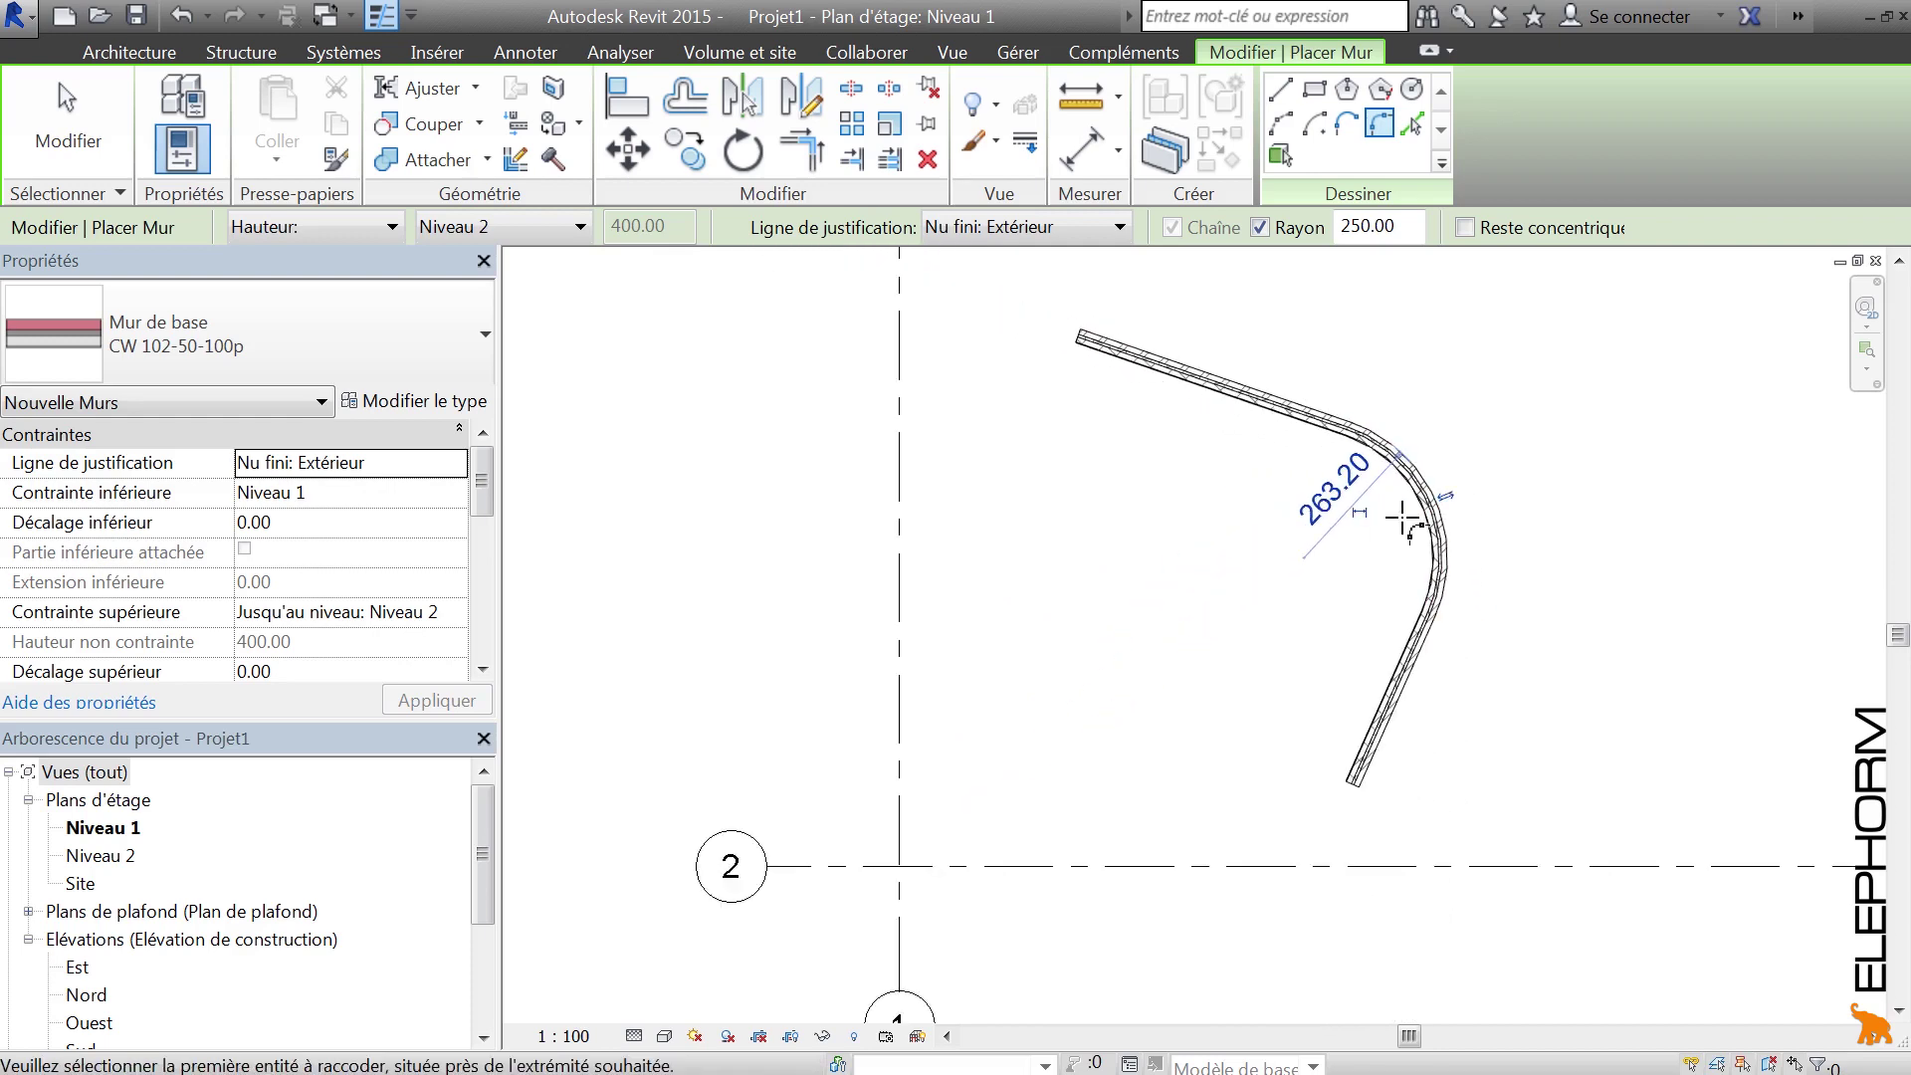
key(Escape)
key(Escape)
Step: Create a wall along the whole of grid 1 by picking the grid line as its reference
middle_drag(1031, 557, 1002, 578)
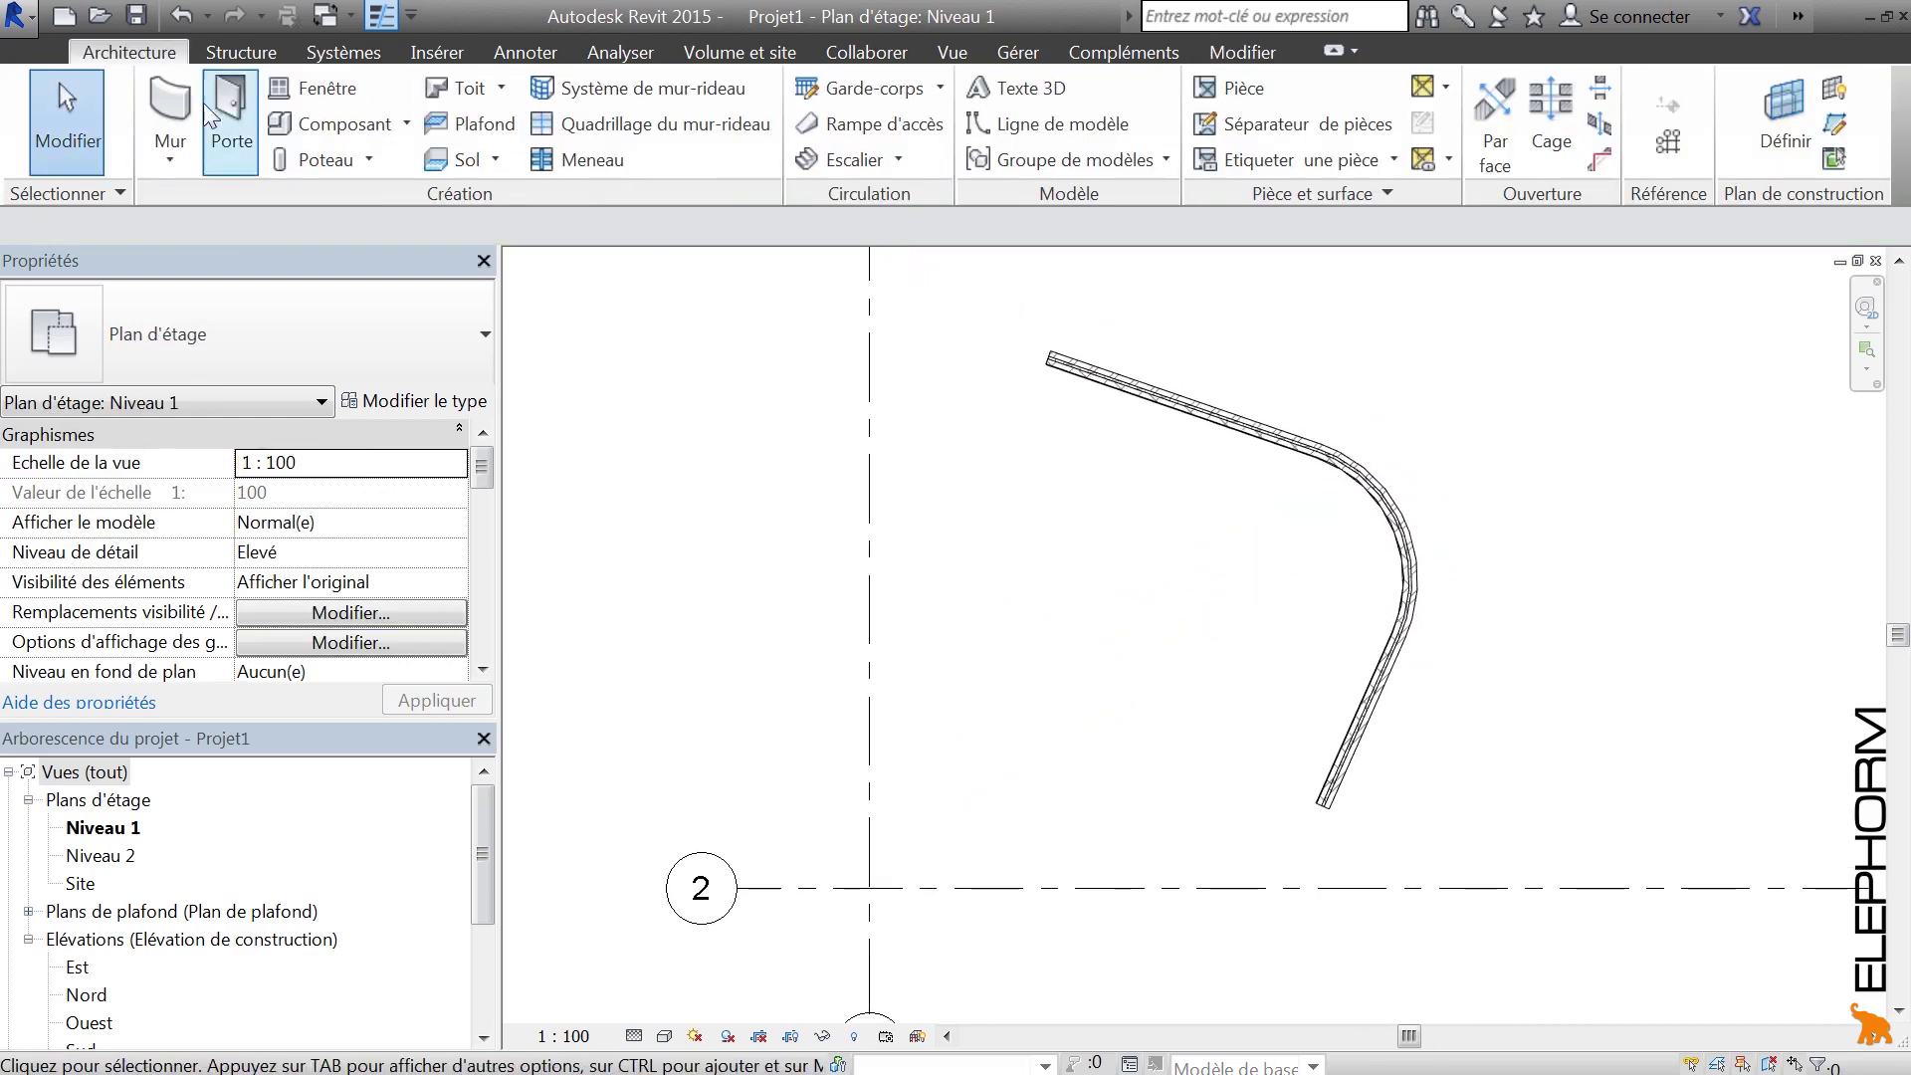
click(170, 105)
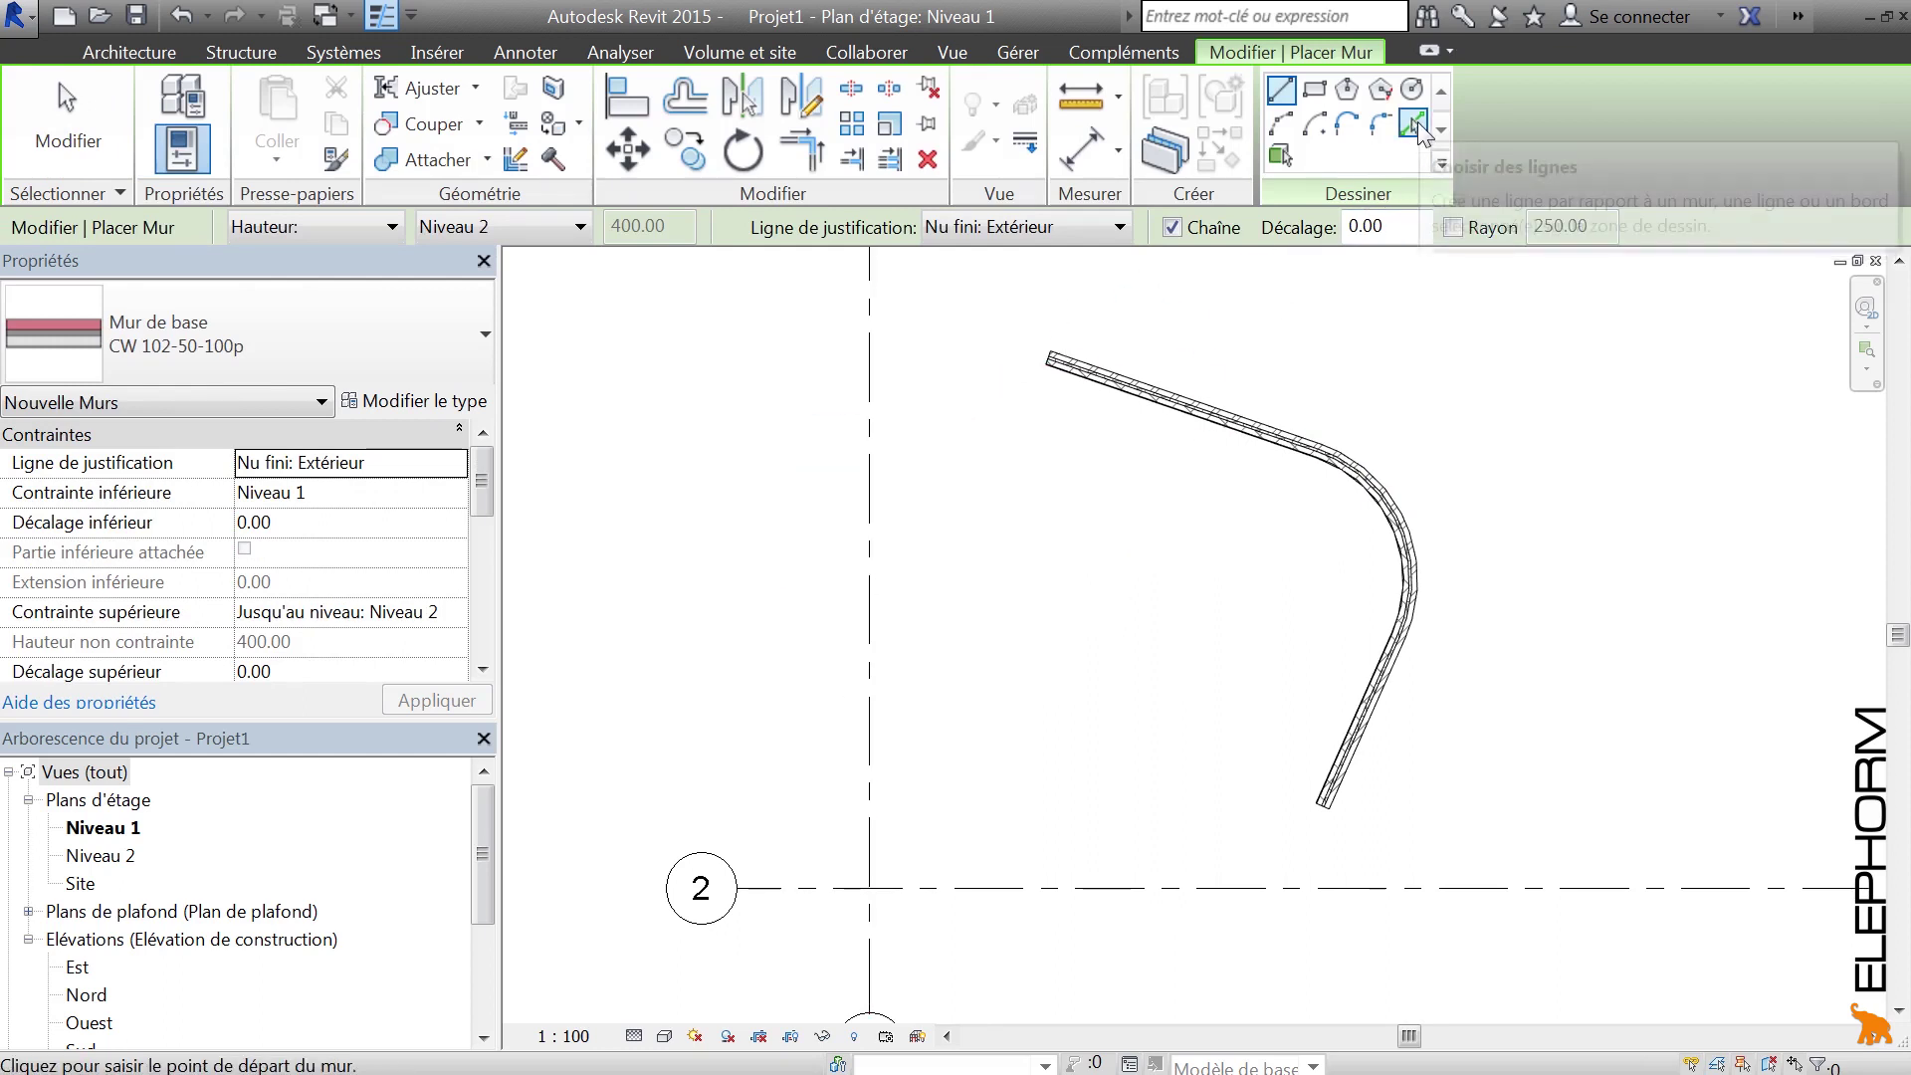
click(1413, 124)
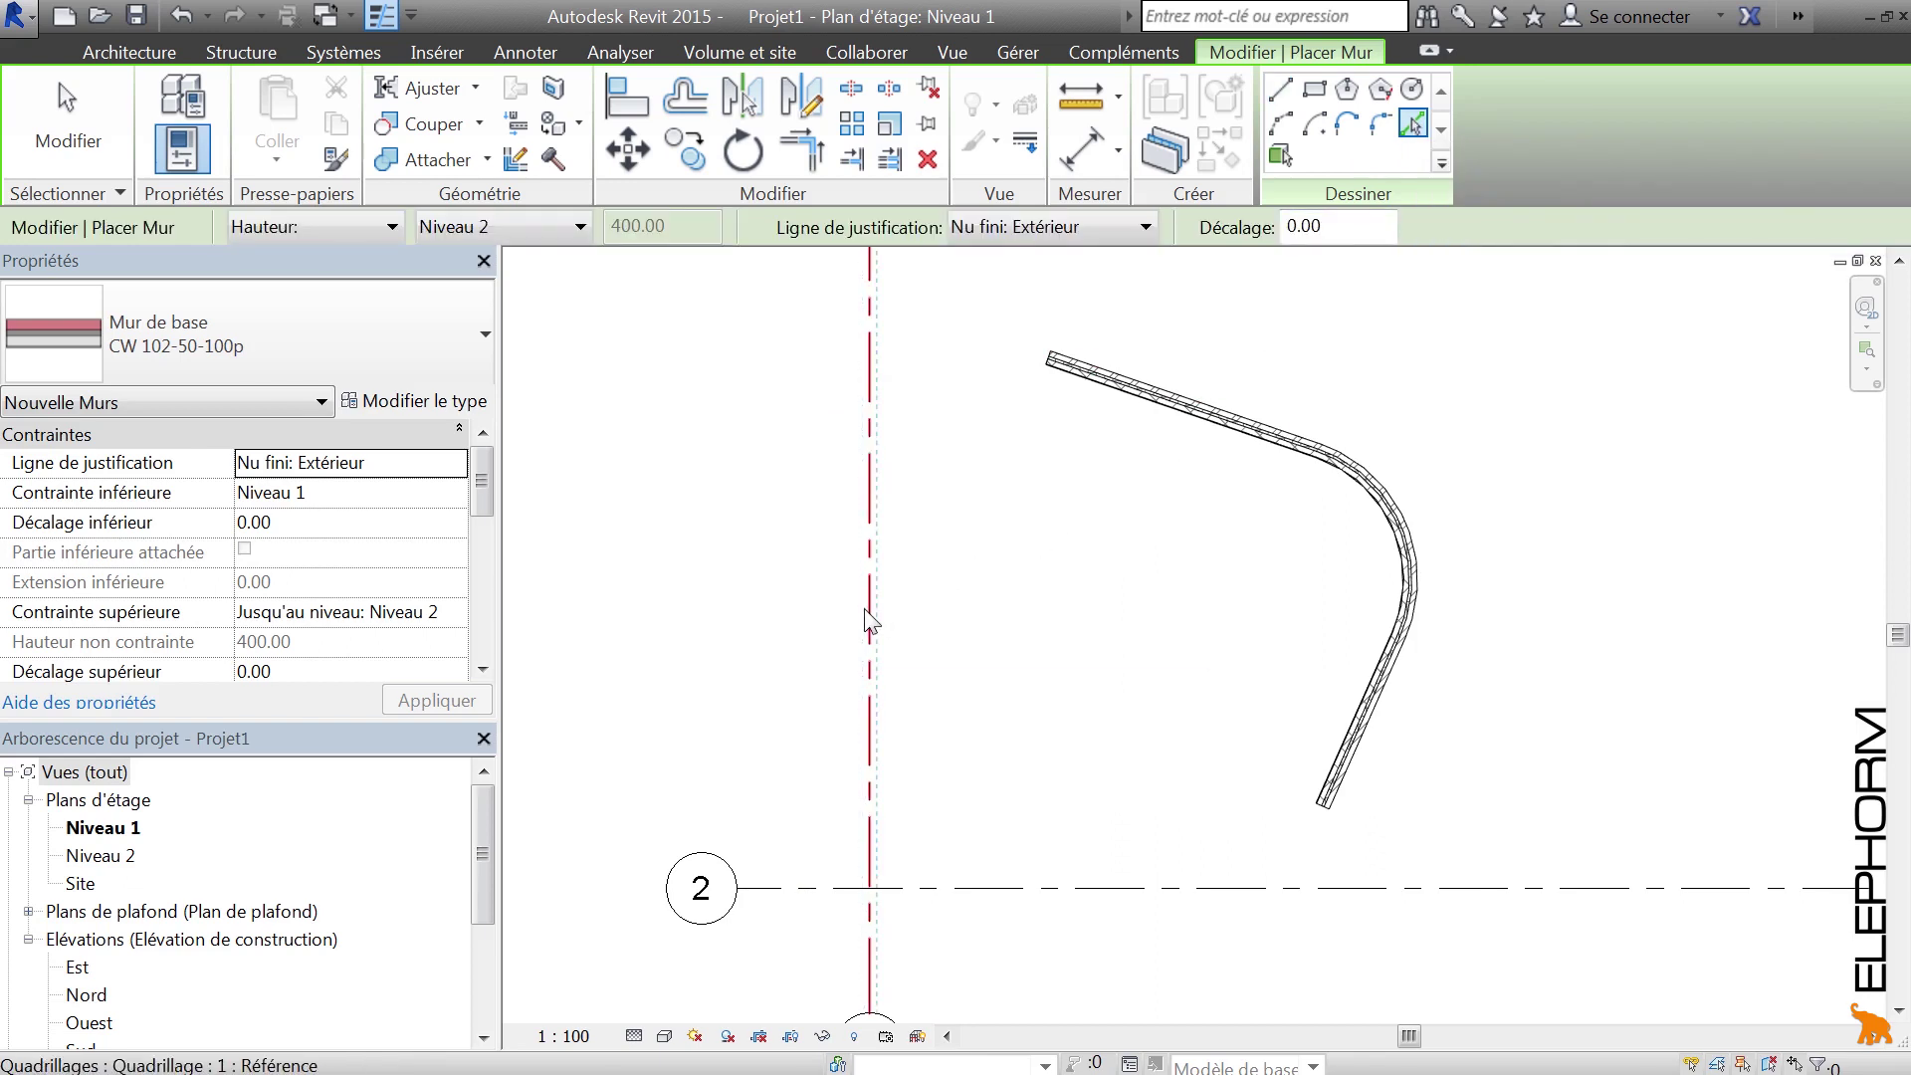
scroll(871, 619, up, 4)
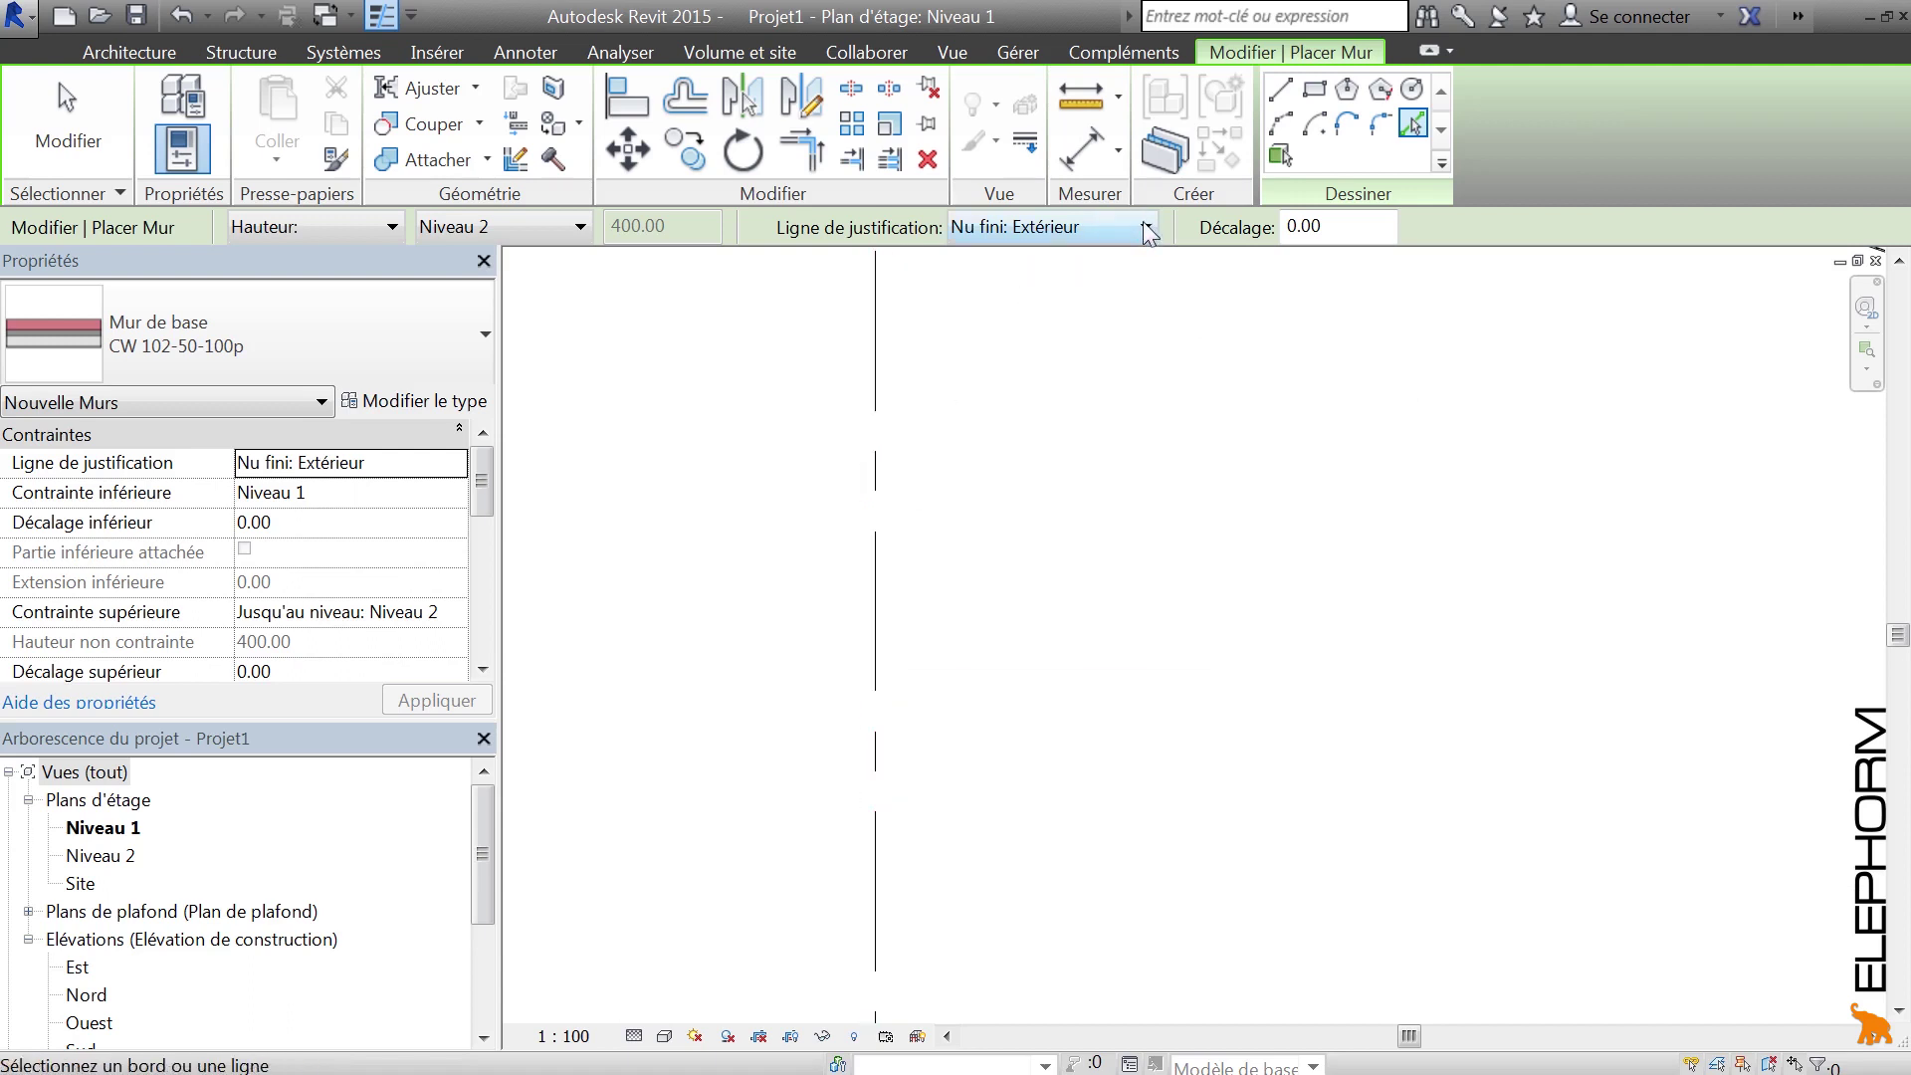
click(872, 623)
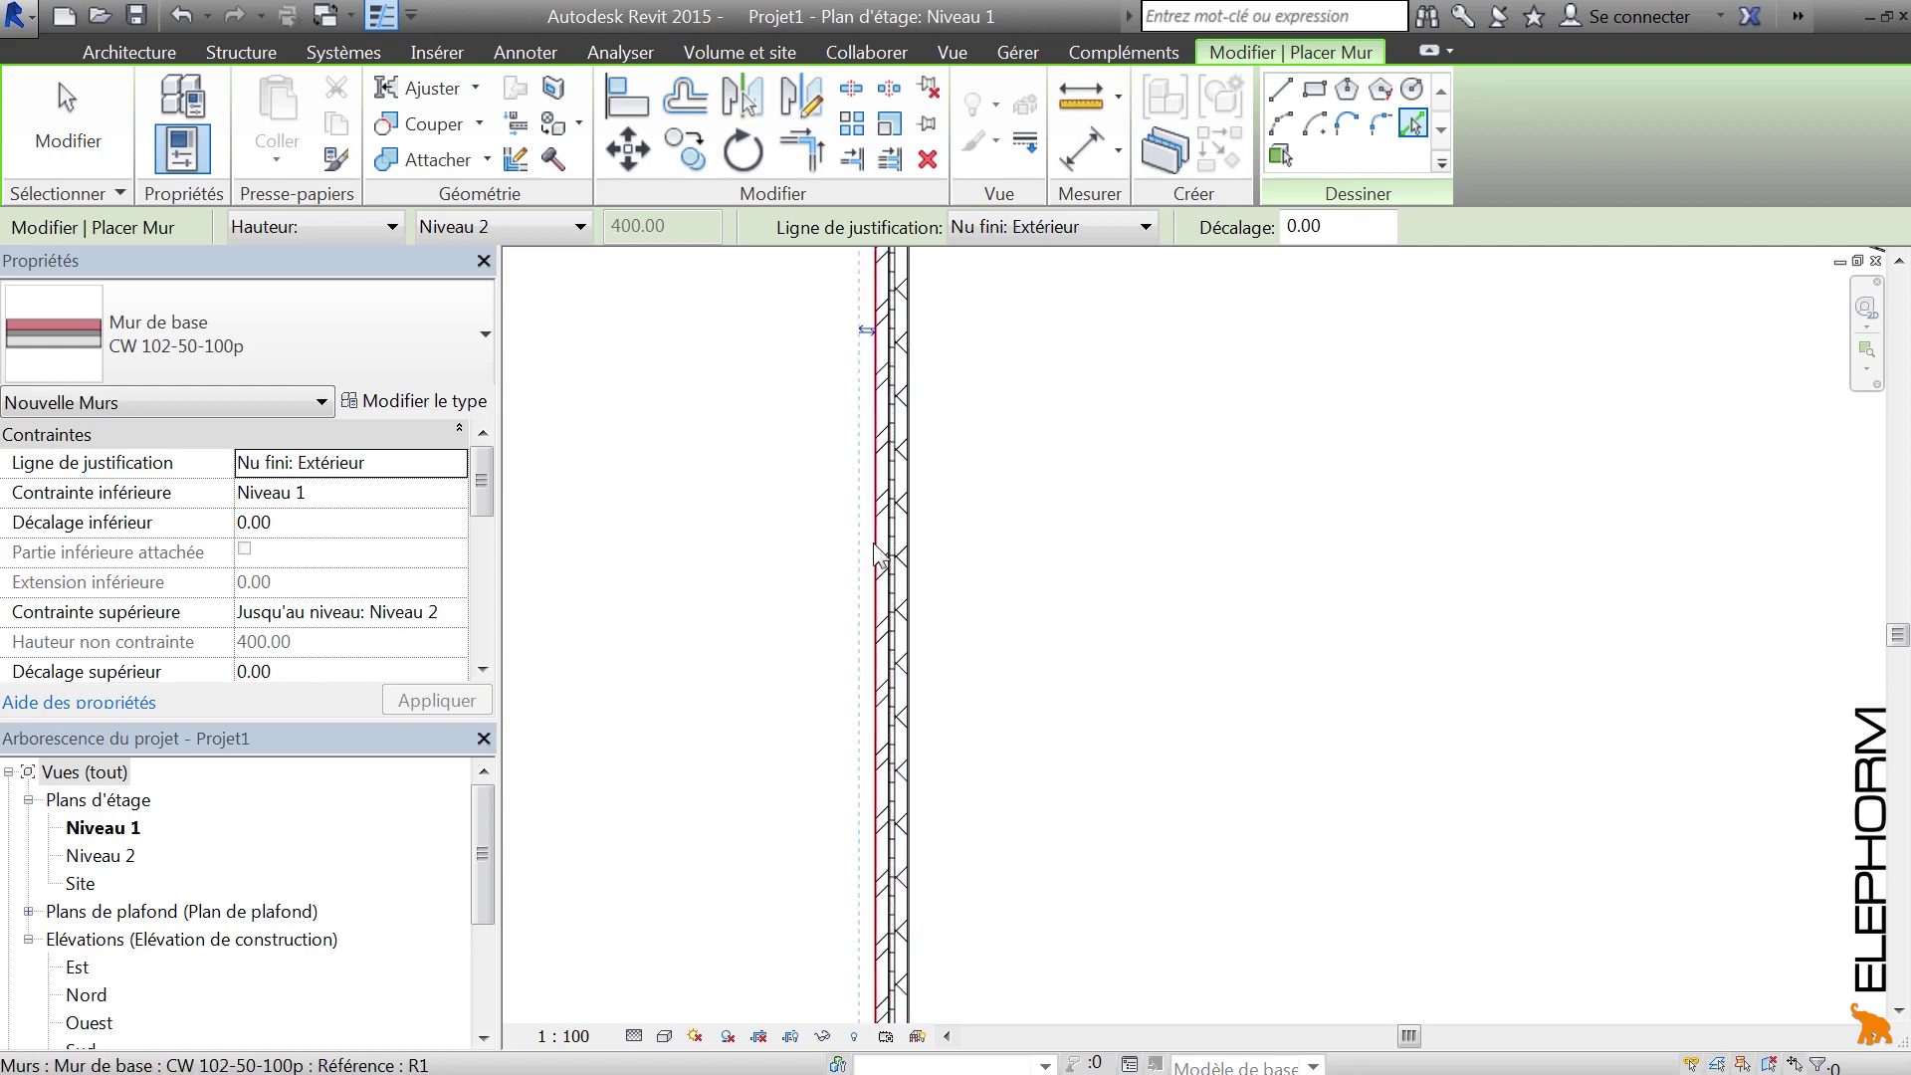
scroll(973, 537, down, 5)
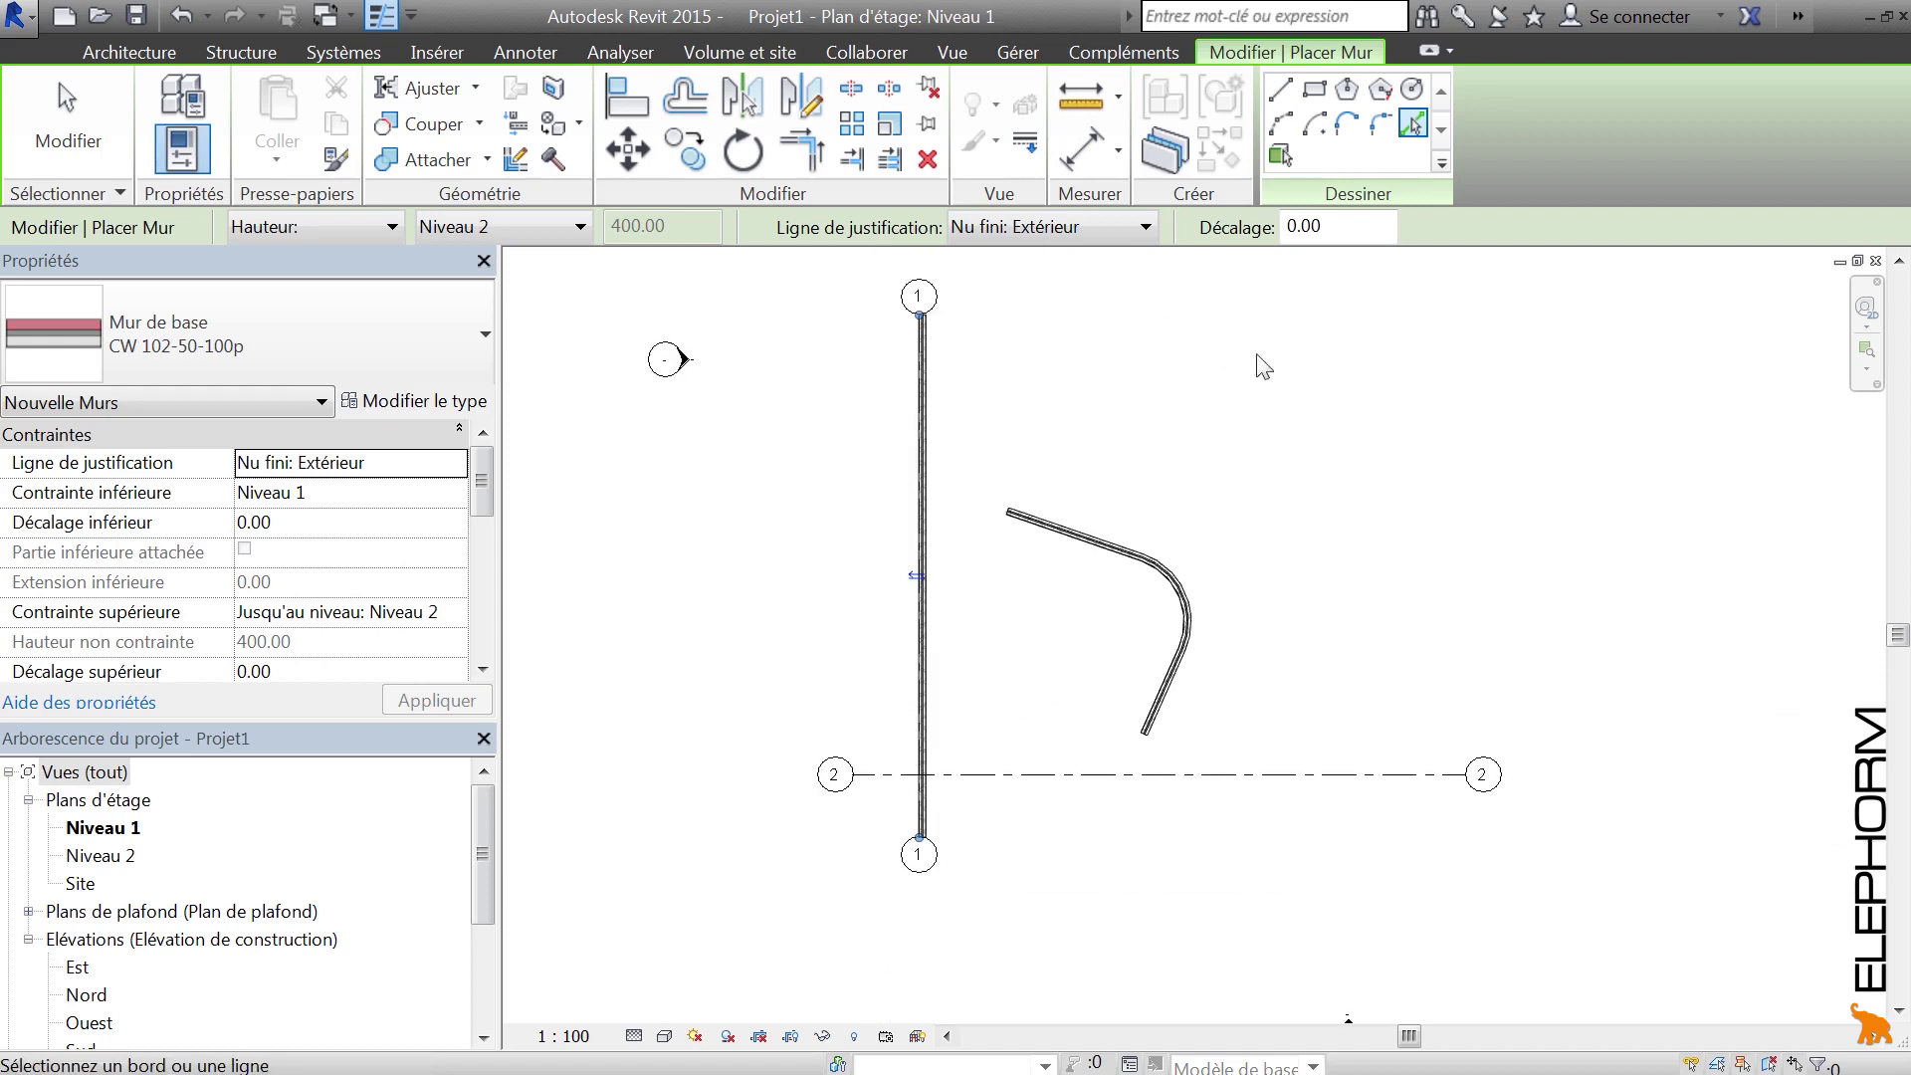